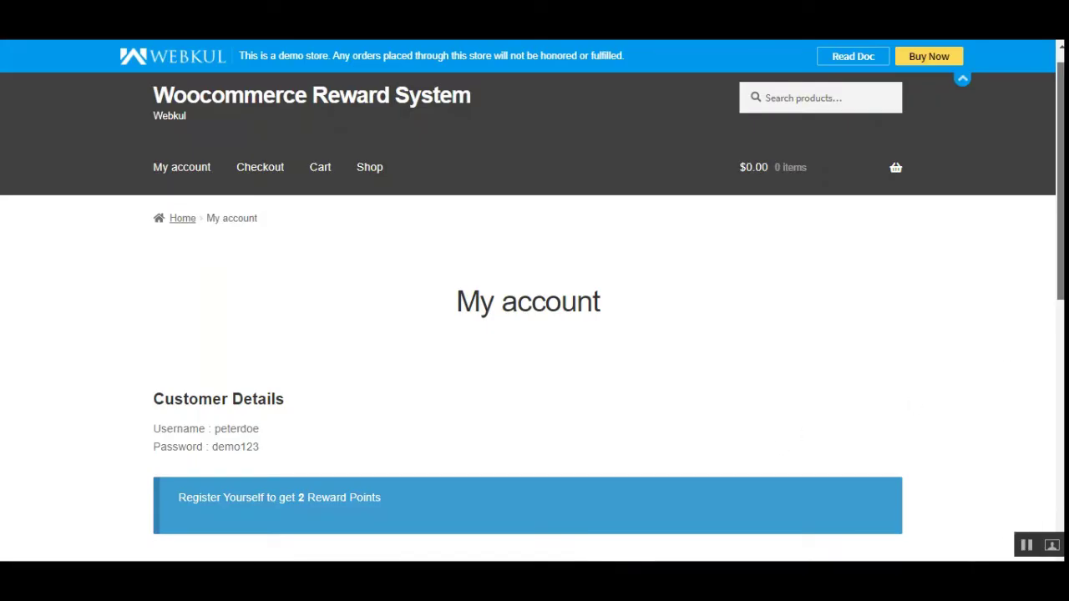
- Highlight the Register Yourself reward message on the home page
{"action": "scroll", "coordinate": [534, 311], "scroll_direction": "down", "scroll_amount": 3}
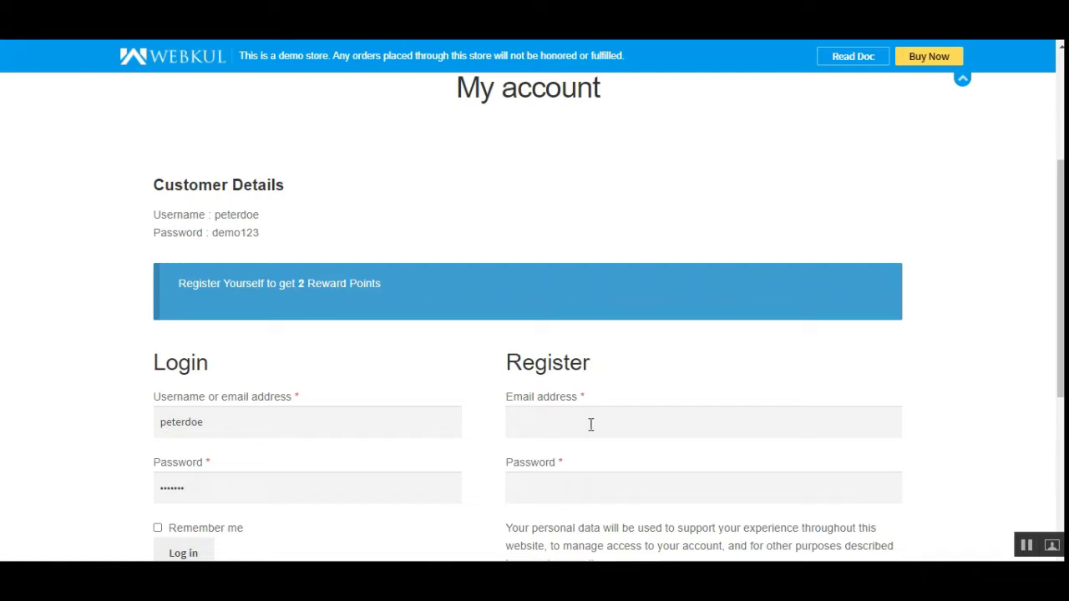
{"action": "mouse_move", "coordinate": [1060, 275]}
{"action": "left_mouse_down"}
{"action": "mouse_move", "coordinate": [1061, 165]}
{"action": "mouse_move", "coordinate": [1061, 363]}
{"action": "mouse_move", "coordinate": [1060, 284]}
{"action": "mouse_move", "coordinate": [1059, 316]}
{"action": "mouse_move", "coordinate": [1059, 295]}
{"action": "left_mouse_up"}
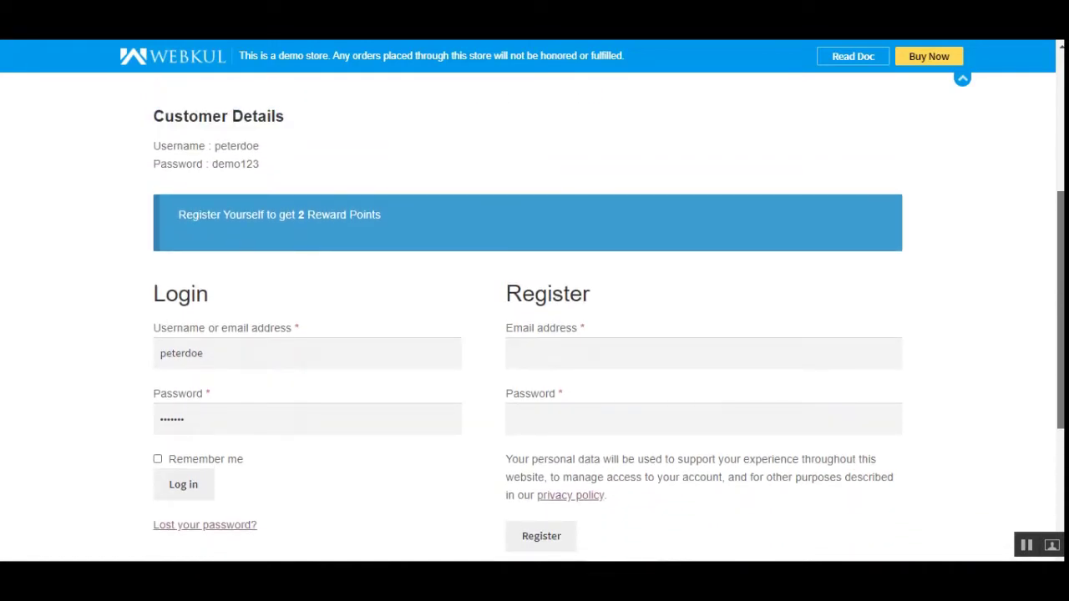
{"action": "left_click_drag", "start_coordinate": [176, 214], "coordinate": [403, 217]}
{"action": "left_click", "coordinate": [404, 217]}
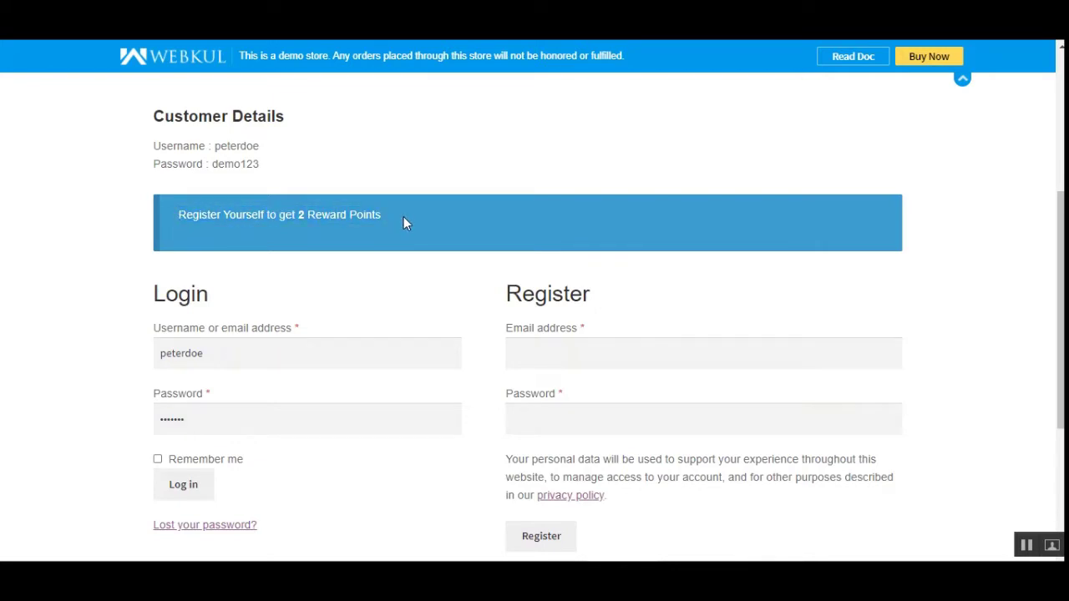
{"action": "left_click_drag", "start_coordinate": [1060, 334], "coordinate": [1059, 387]}
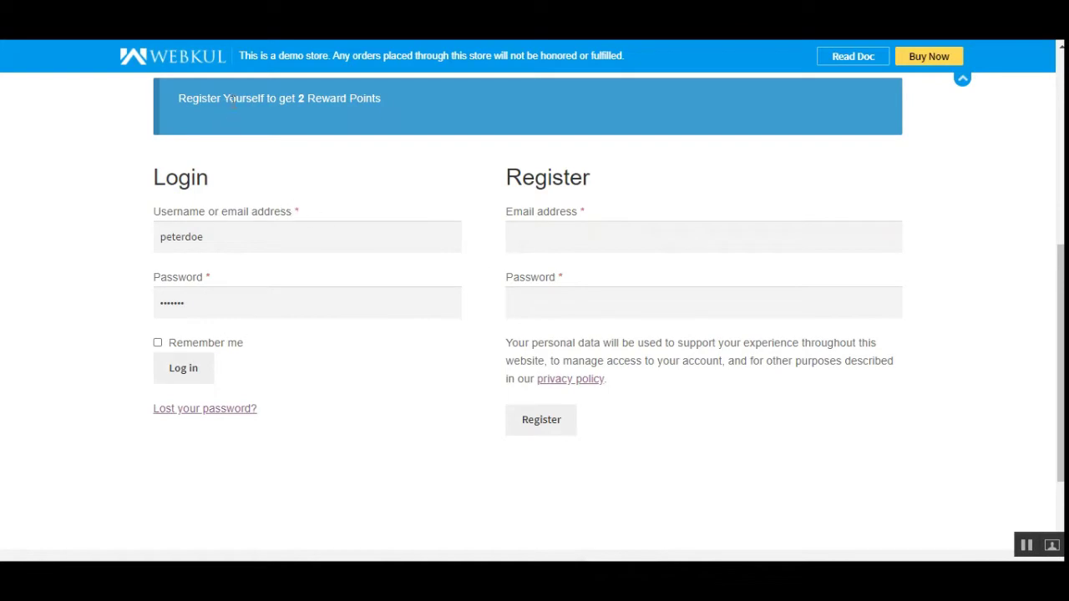
{"action": "scroll", "coordinate": [1012, 231], "scroll_direction": "up", "scroll_amount": 5}
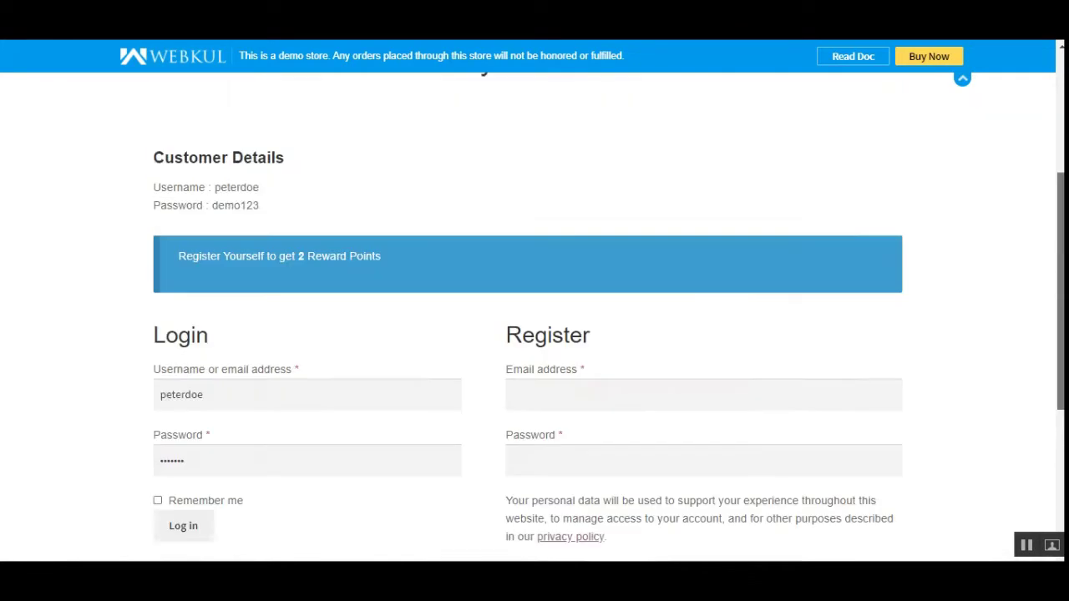
- Go to the Shop and open the Album product page
{"action": "left_click", "coordinate": [380, 189]}
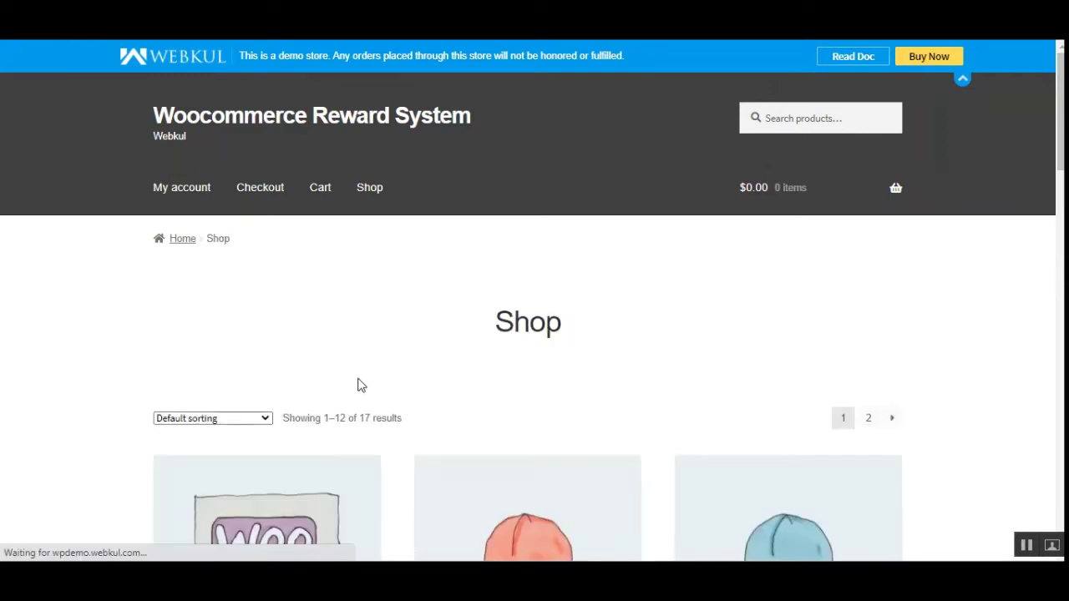
{"action": "scroll", "coordinate": [1049, 188], "scroll_direction": "down", "scroll_amount": 1}
{"action": "scroll", "coordinate": [918, 296], "scroll_direction": "down", "scroll_amount": 3}
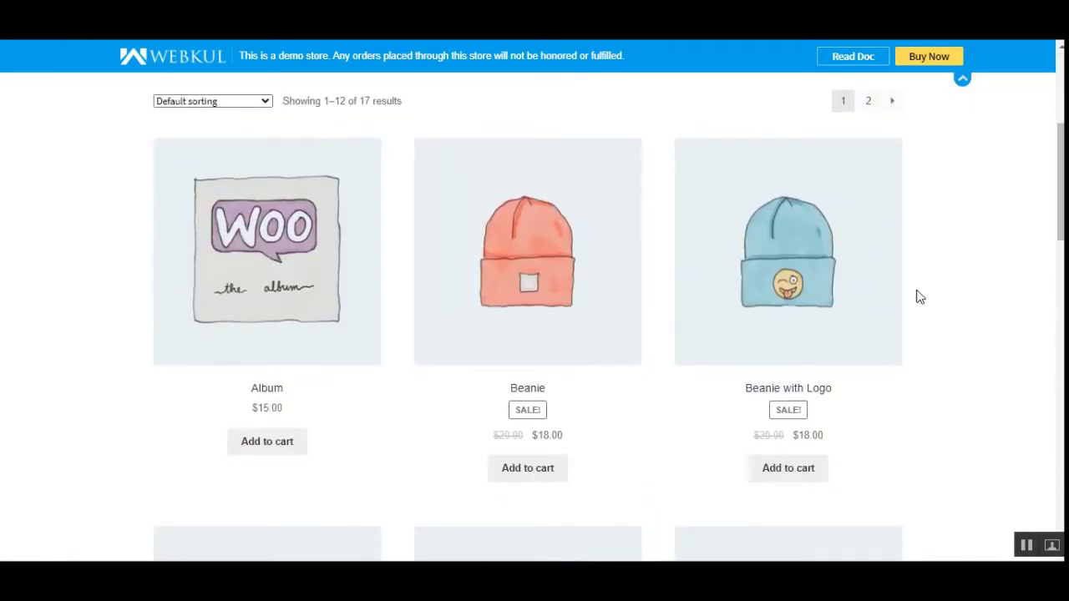
{"action": "left_click", "coordinate": [275, 275]}
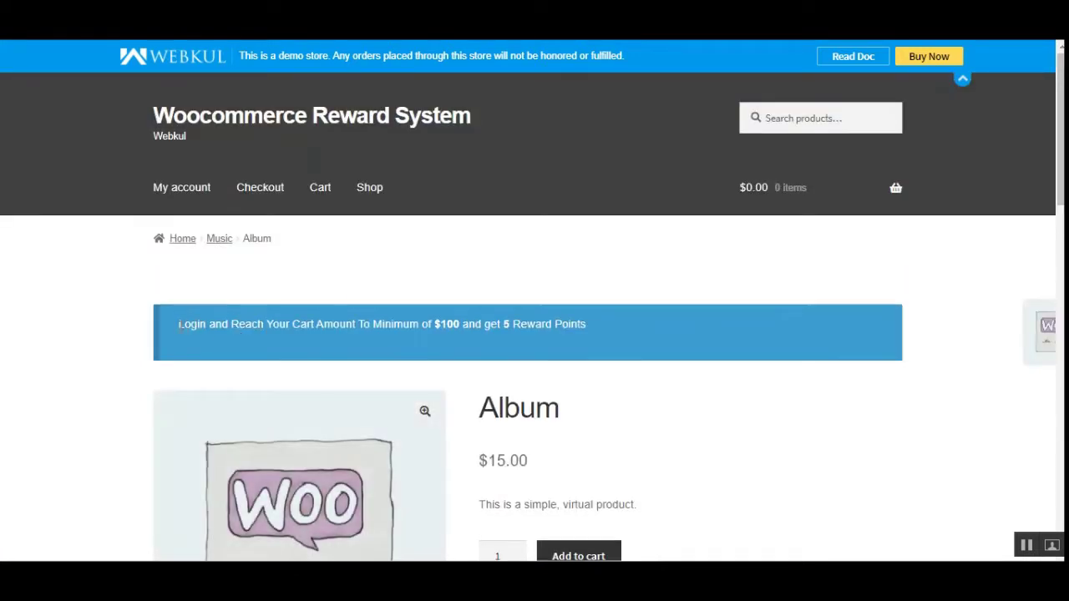
- Highlight the cart-minimum reward message offering 5 Reward Points
{"action": "left_click_drag", "start_coordinate": [177, 332], "coordinate": [611, 334]}
{"action": "left_click", "coordinate": [472, 329]}
{"action": "left_click", "coordinate": [604, 334]}
{"action": "left_click_drag", "start_coordinate": [1059, 197], "coordinate": [1049, 429]}
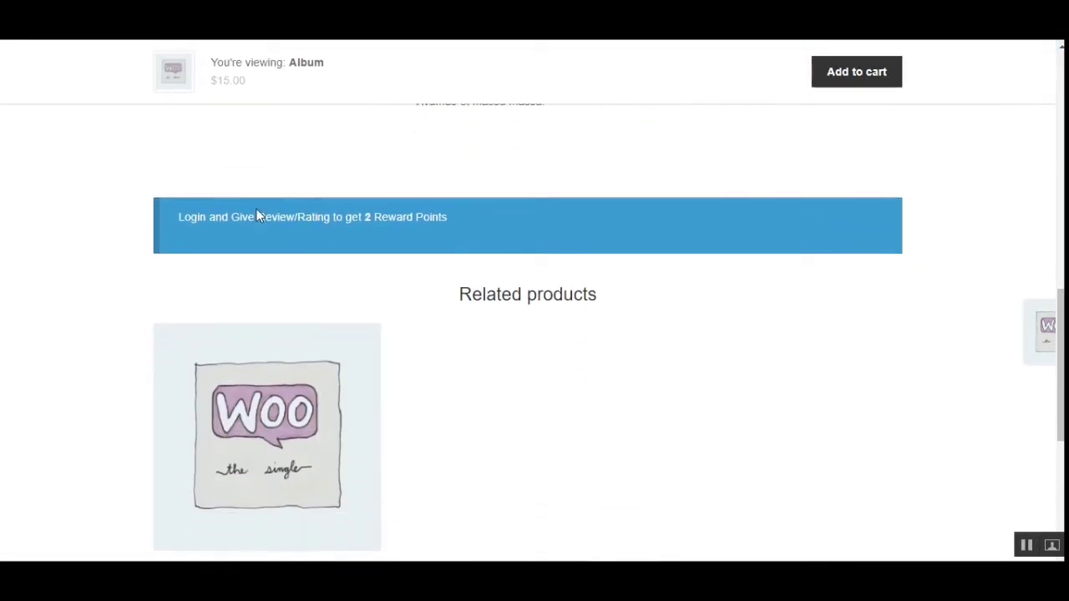
- Highlight the review/rating reward message and the $100 cart-amount condition
{"action": "left_click_drag", "start_coordinate": [201, 217], "coordinate": [460, 225]}
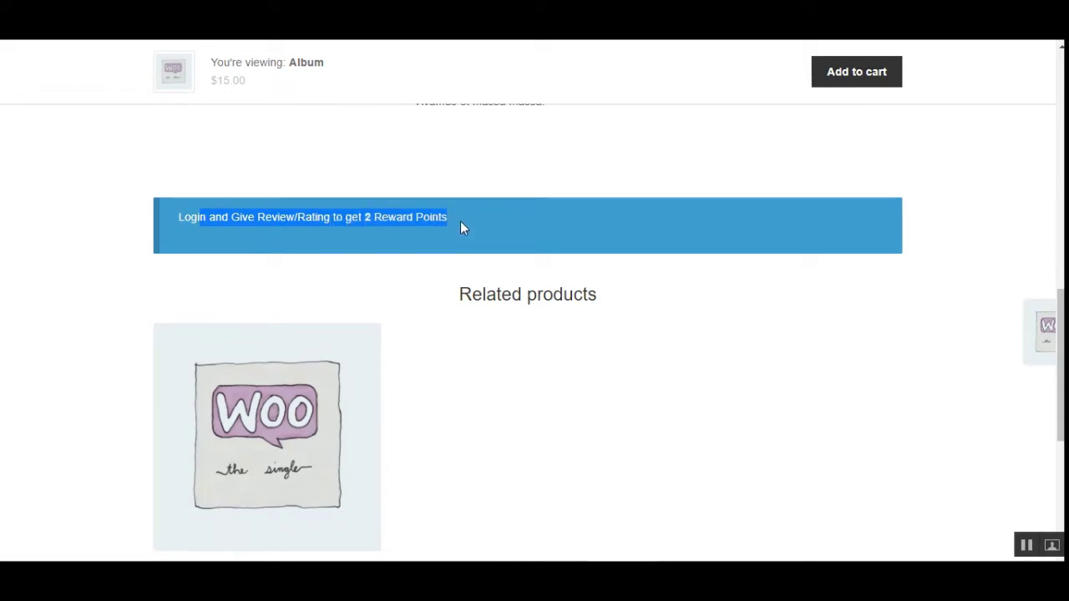
{"action": "left_click_drag", "start_coordinate": [1054, 364], "coordinate": [1054, 251]}
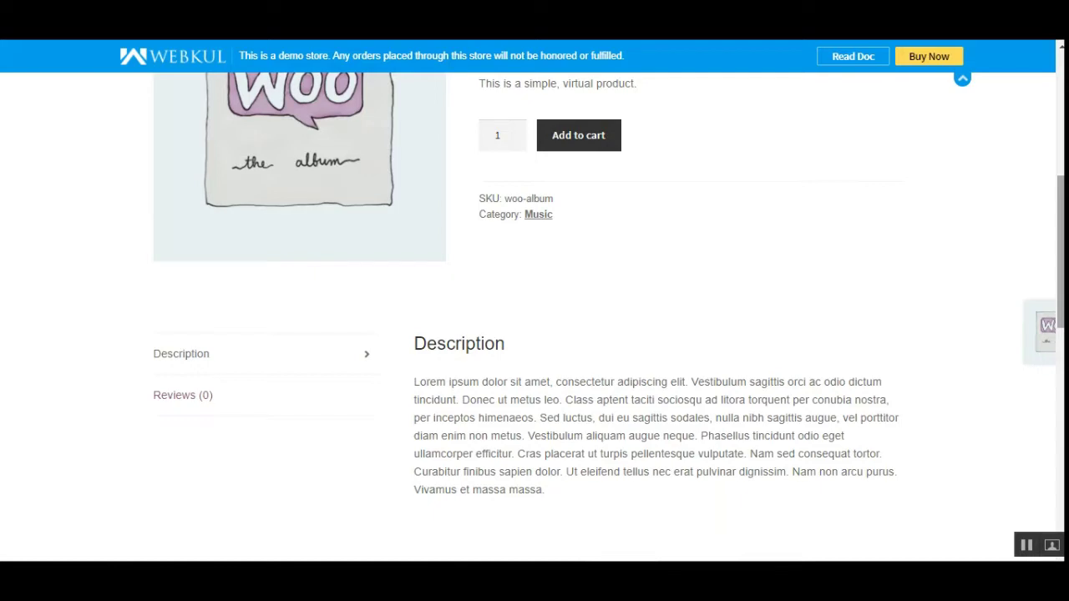
{"action": "left_click_drag", "start_coordinate": [1059, 251], "coordinate": [1059, 153]}
{"action": "left_click_drag", "start_coordinate": [268, 238], "coordinate": [601, 241]}
{"action": "left_click", "coordinate": [462, 237]}
{"action": "left_click_drag", "start_coordinate": [1057, 187], "coordinate": [1020, 406]}
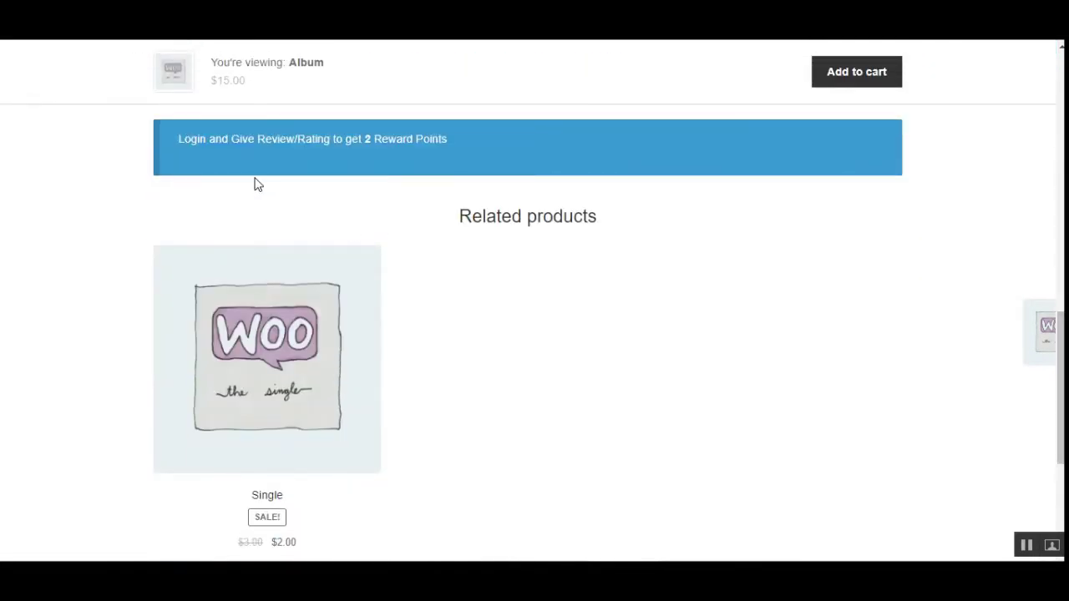
{"action": "left_click_drag", "start_coordinate": [191, 142], "coordinate": [384, 140]}
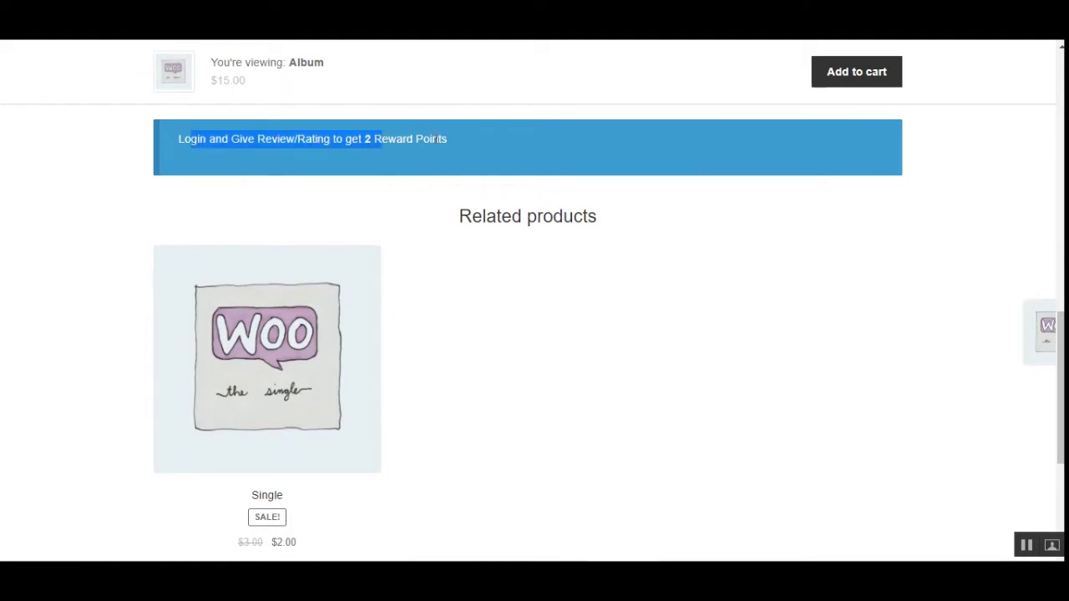
{"action": "left_click_drag", "start_coordinate": [453, 139], "coordinate": [173, 142]}
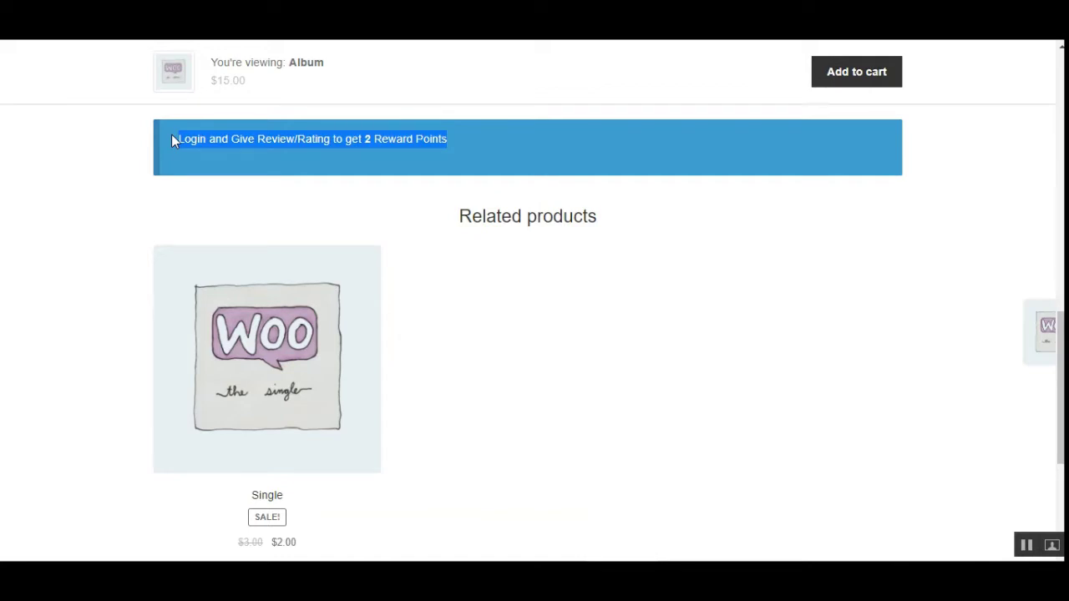
{"action": "scroll", "coordinate": [1054, 387], "scroll_direction": "up", "scroll_amount": 1}
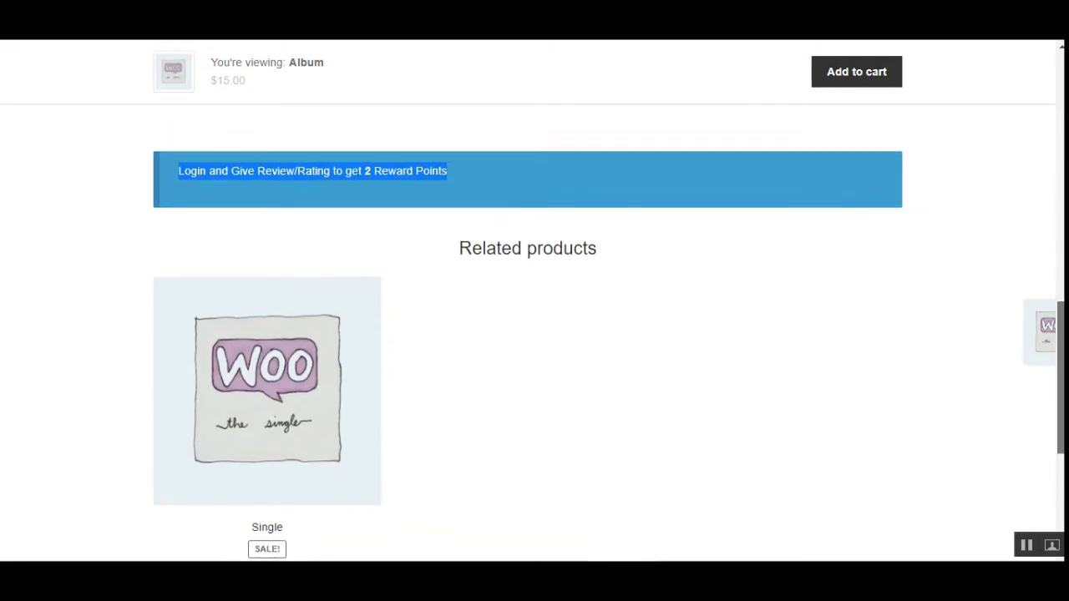
{"action": "scroll", "coordinate": [1054, 387], "scroll_direction": "up", "scroll_amount": 10}
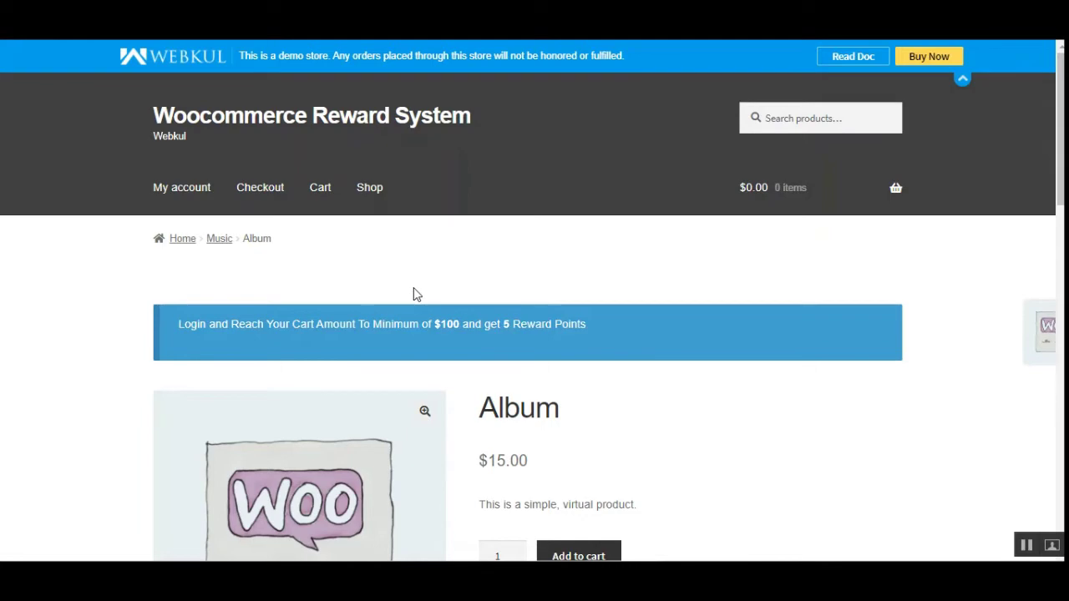
{"action": "scroll", "coordinate": [534, 334], "scroll_direction": "down", "scroll_amount": 1}
{"action": "scroll", "coordinate": [535, 334], "scroll_direction": "down", "scroll_amount": 10}
{"action": "scroll", "coordinate": [534, 334], "scroll_direction": "up", "scroll_amount": 6}
{"action": "scroll", "coordinate": [774, 219], "scroll_direction": "up", "scroll_amount": 5}
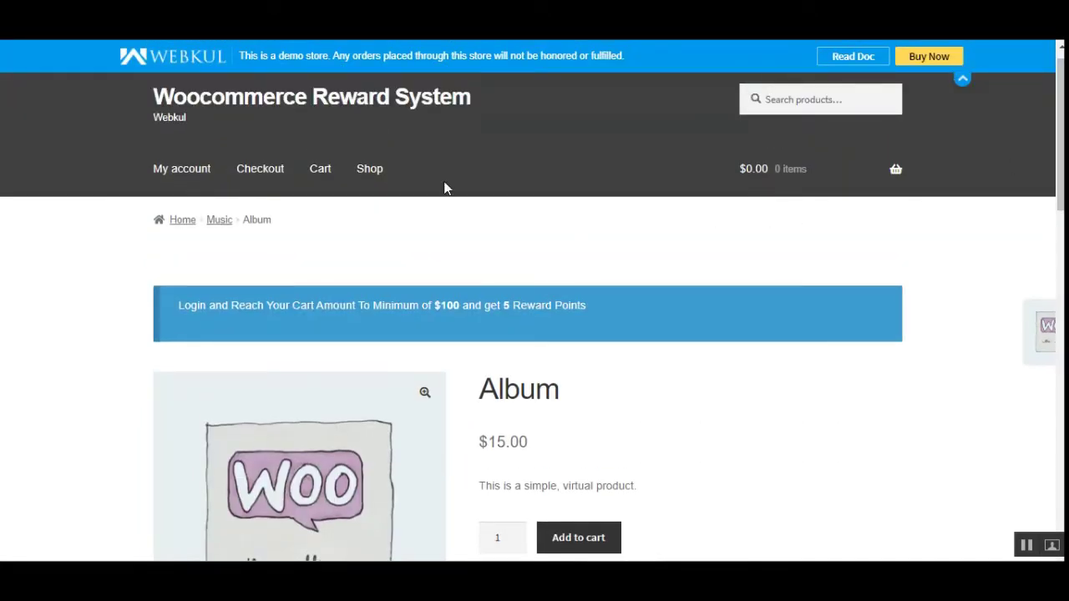
- Register on the My account page with an email address and password
{"action": "left_click", "coordinate": [190, 174]}
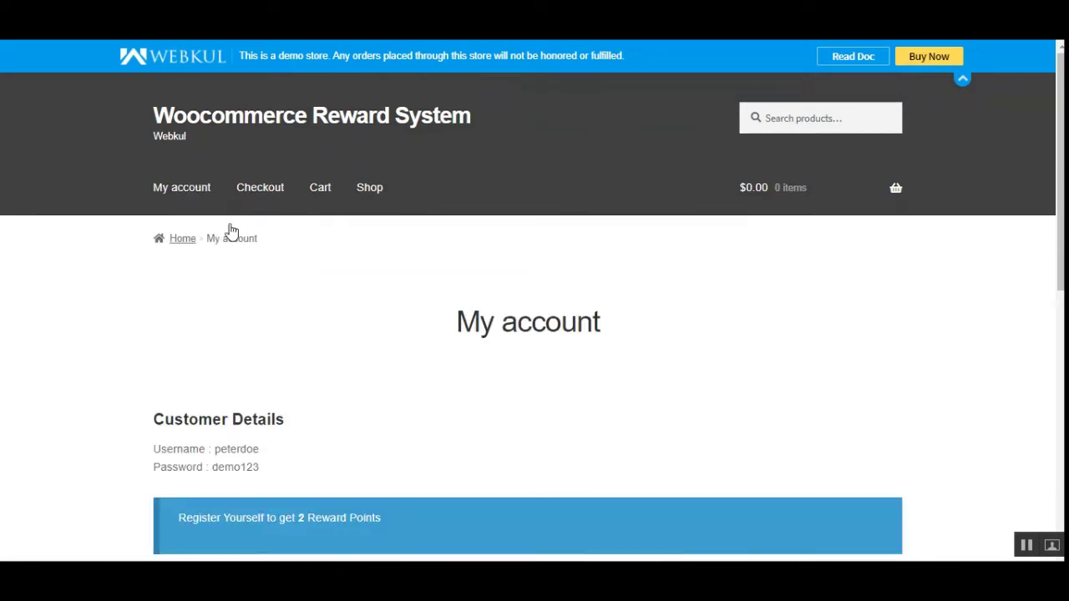
{"action": "scroll", "coordinate": [476, 265], "scroll_direction": "down", "scroll_amount": 5}
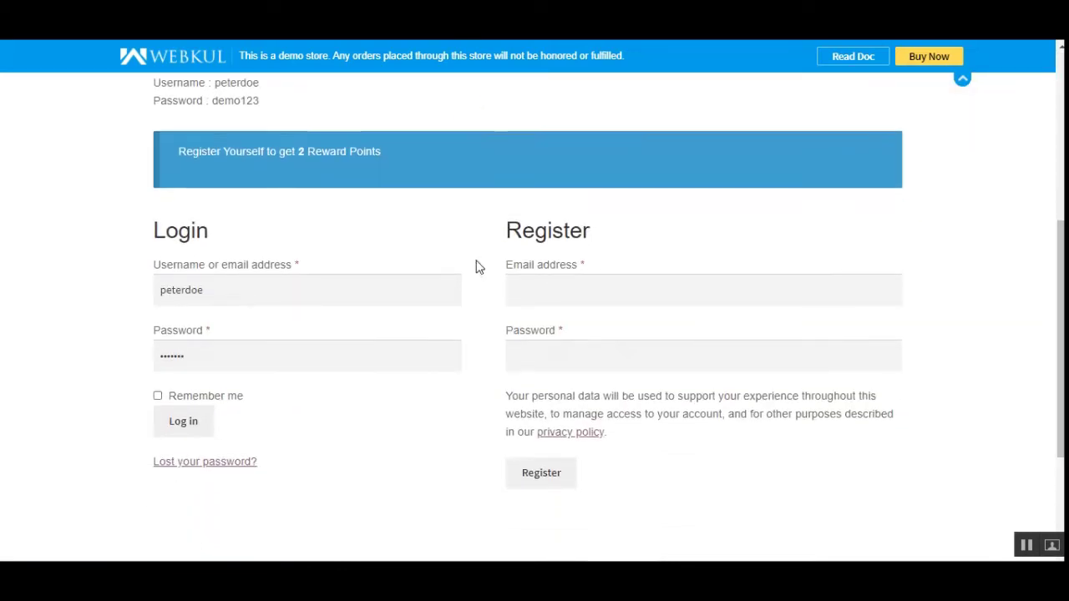
{"action": "left_click", "coordinate": [578, 297]}
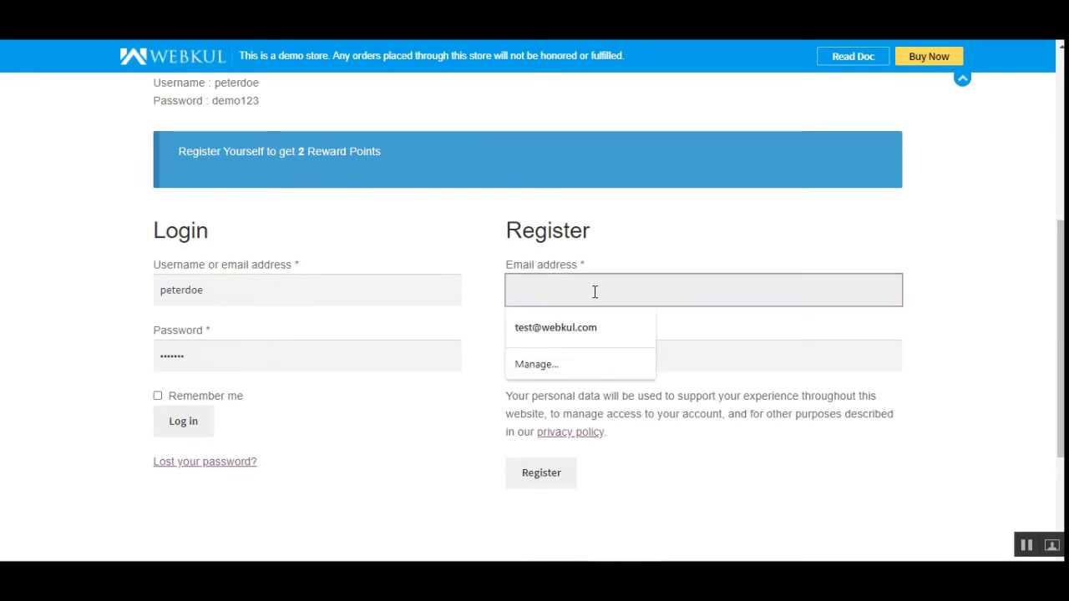
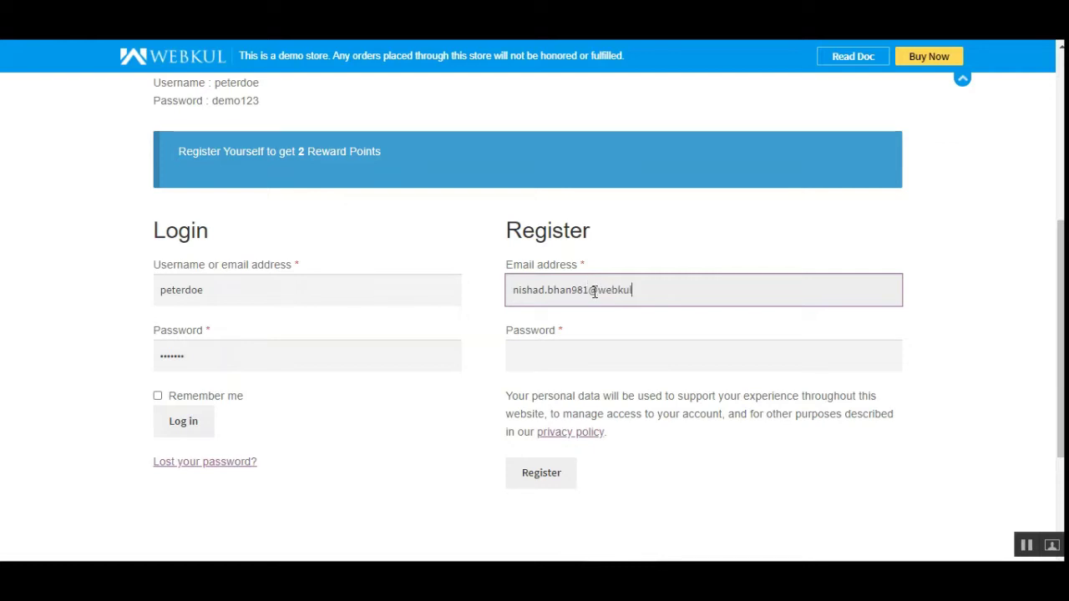
{"action": "left_click", "coordinate": [577, 352]}
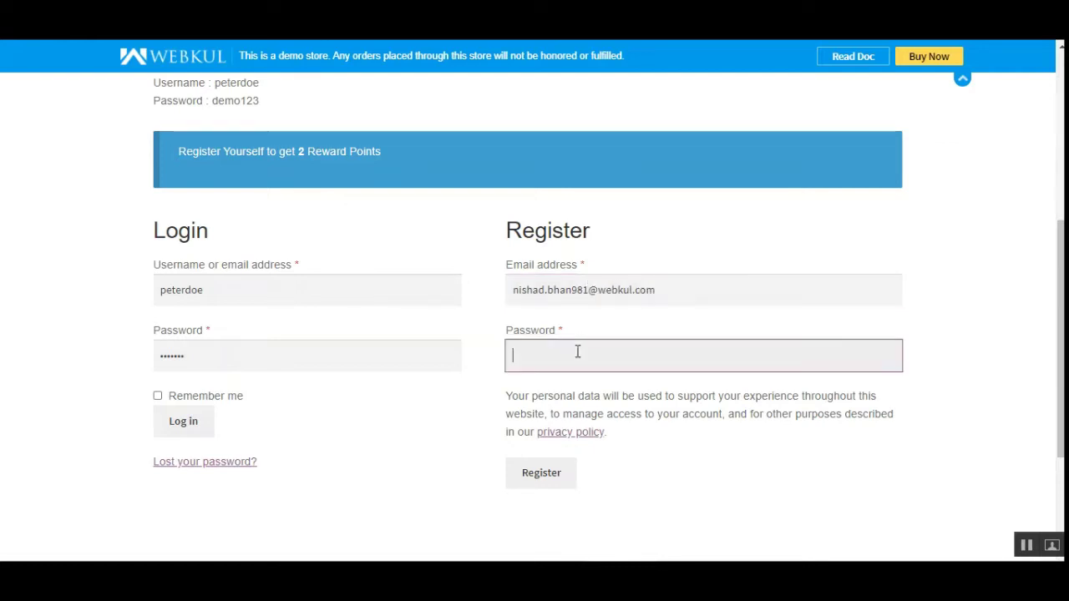
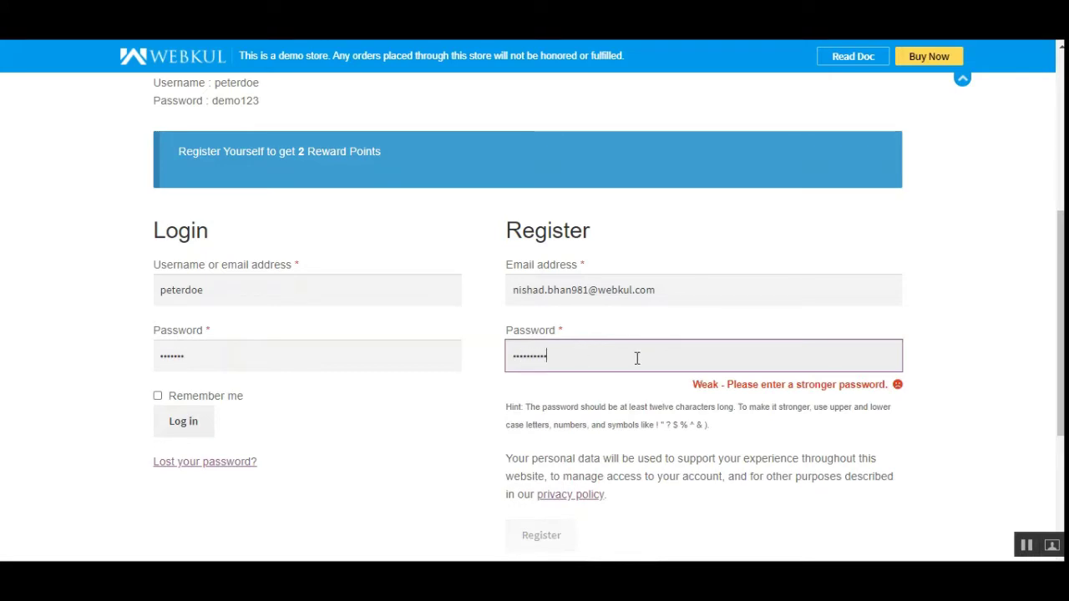
{"action": "left_click", "coordinate": [550, 503]}
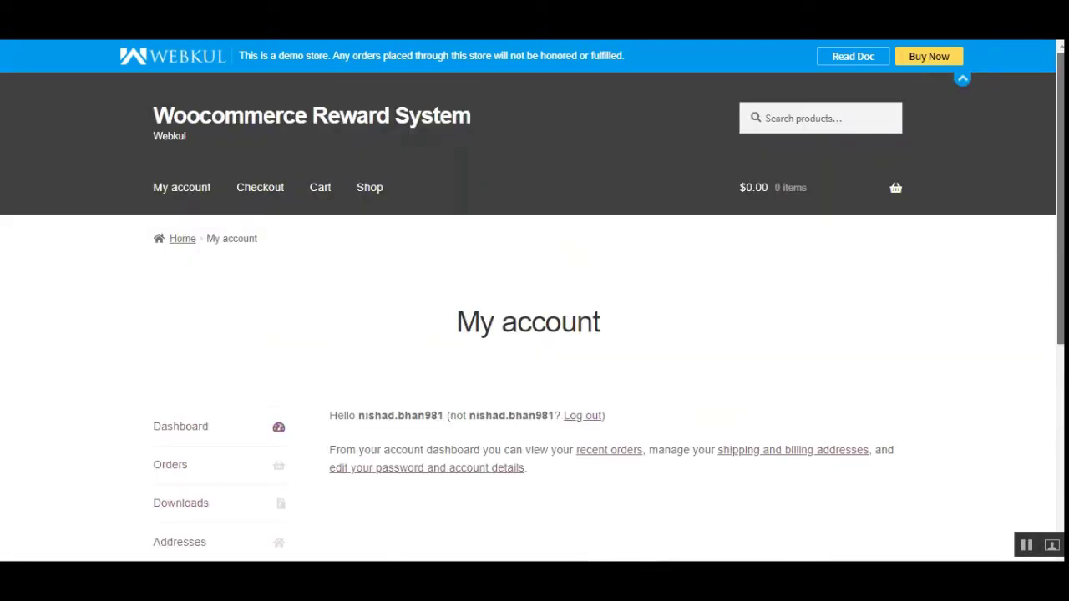
- Open the account's Reward Point page, declining the browser's password-update prompt
{"action": "scroll", "coordinate": [1055, 359], "scroll_direction": "down", "scroll_amount": 3}
{"action": "scroll", "coordinate": [1055, 359], "scroll_direction": "down", "scroll_amount": 1}
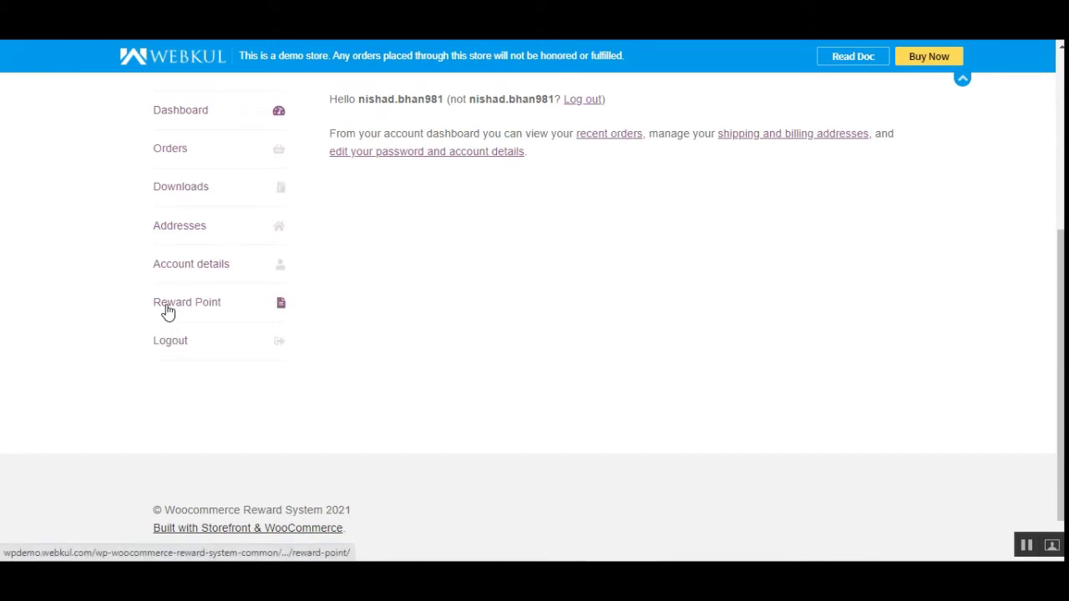
{"action": "left_click", "coordinate": [188, 314]}
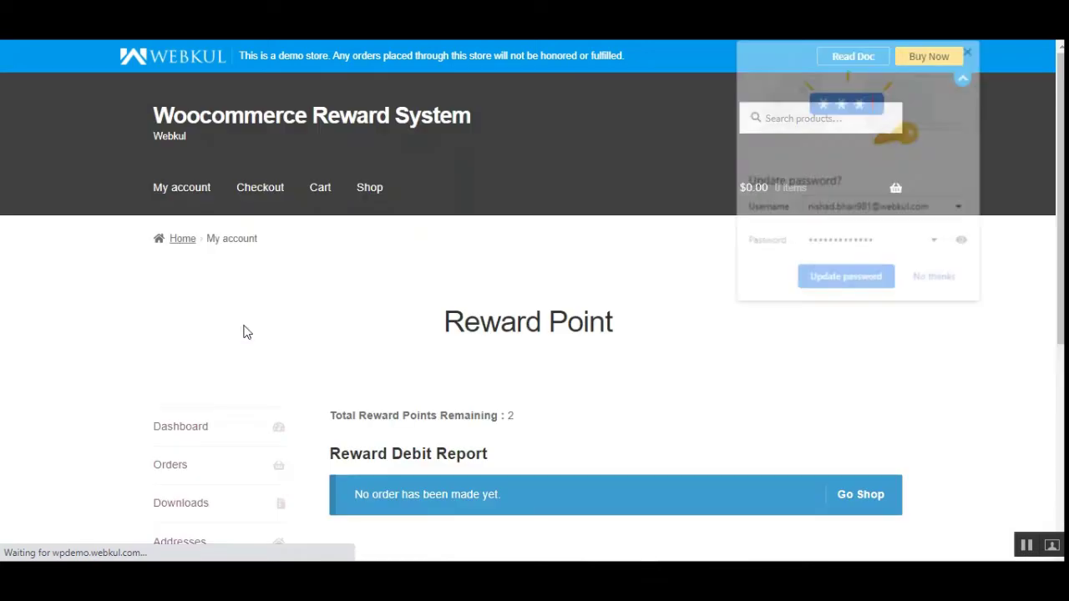
{"action": "left_click", "coordinate": [952, 287]}
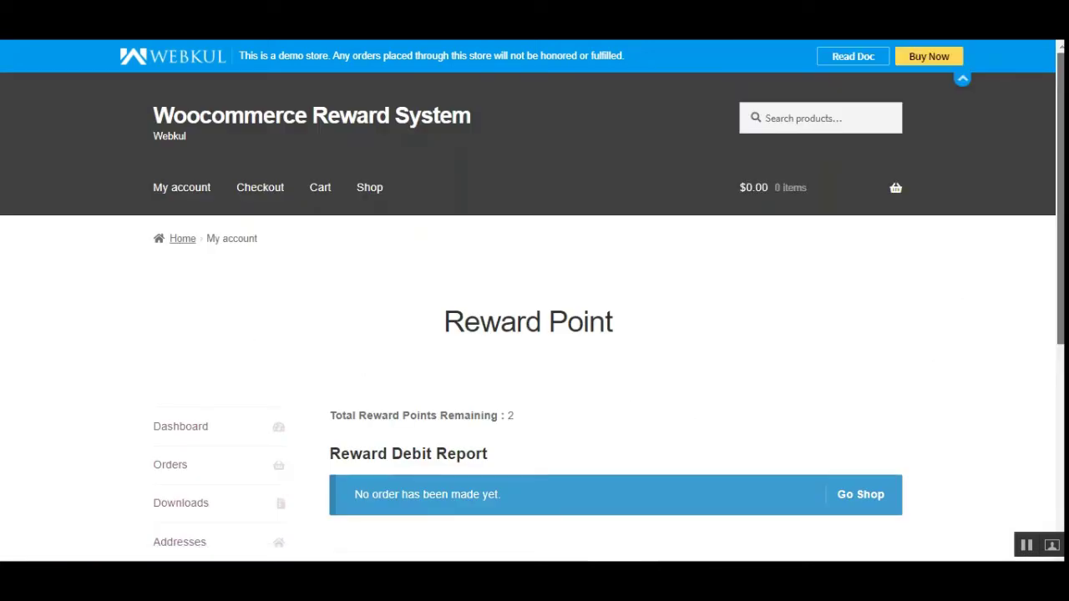
- Highlight the 2 remaining reward points, then go to the Shop listing
{"action": "scroll", "coordinate": [509, 418], "scroll_direction": "down", "scroll_amount": 2}
{"action": "left_click_drag", "start_coordinate": [359, 296], "coordinate": [525, 296]}
{"action": "left_click", "coordinate": [496, 295]}
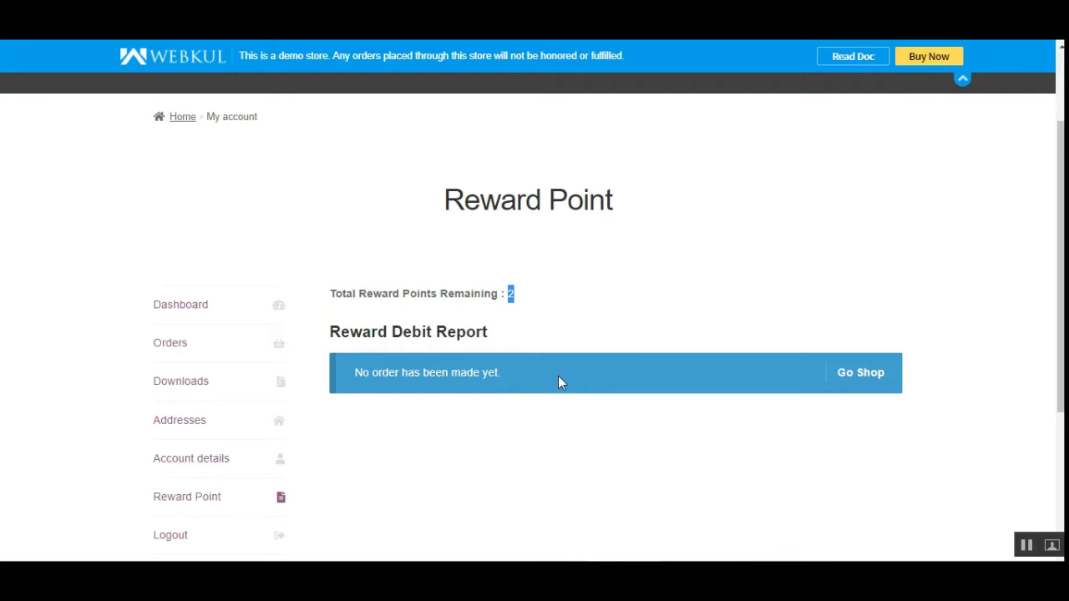
{"action": "left_click", "coordinate": [553, 307]}
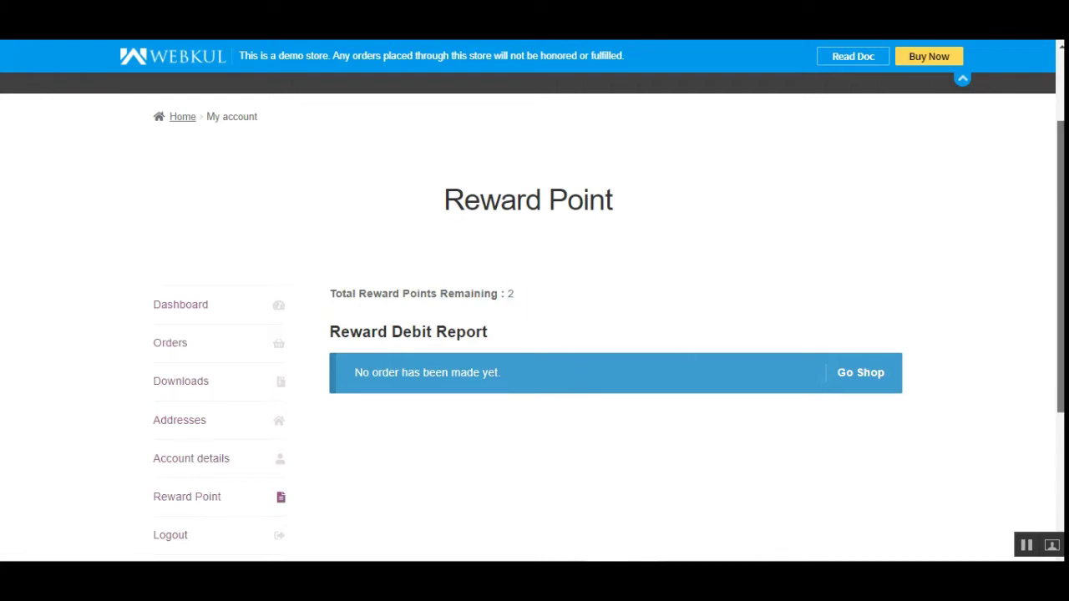
{"action": "scroll", "coordinate": [1054, 308], "scroll_direction": "up", "scroll_amount": 2}
{"action": "left_click", "coordinate": [370, 192]}
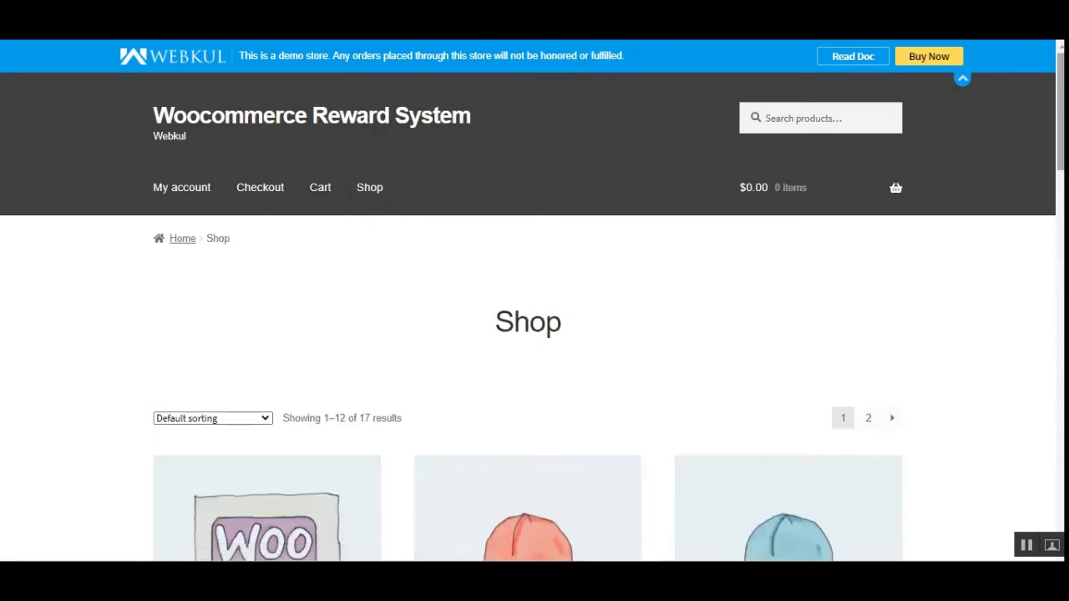
- Open the Album product and point out its reward threshold notice
{"action": "scroll", "coordinate": [1059, 117], "scroll_direction": "down", "scroll_amount": 4}
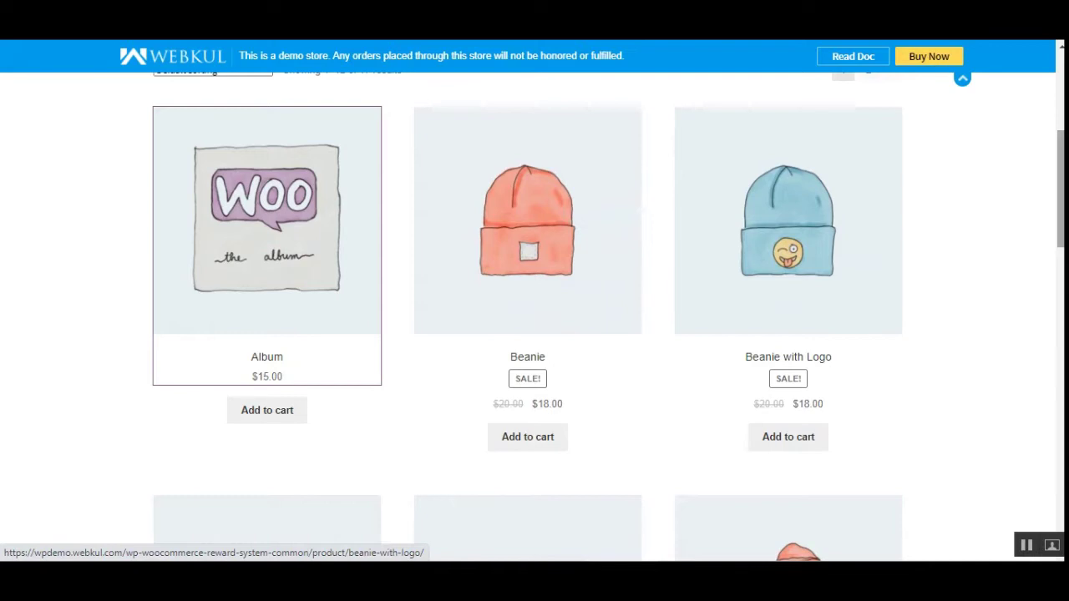
{"action": "left_click", "coordinate": [275, 232]}
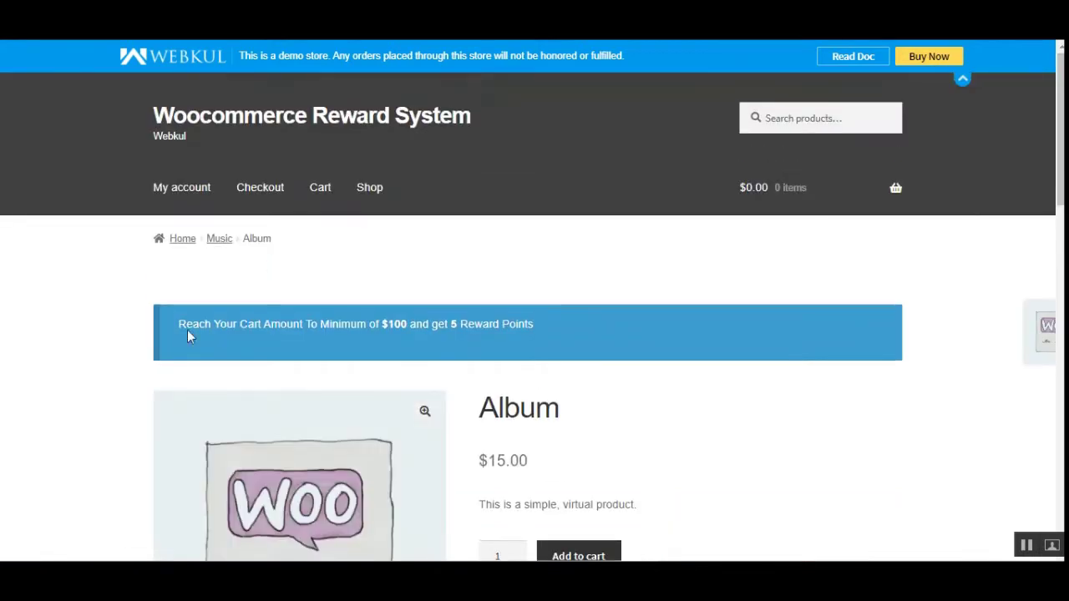
{"action": "left_click_drag", "start_coordinate": [179, 324], "coordinate": [553, 334]}
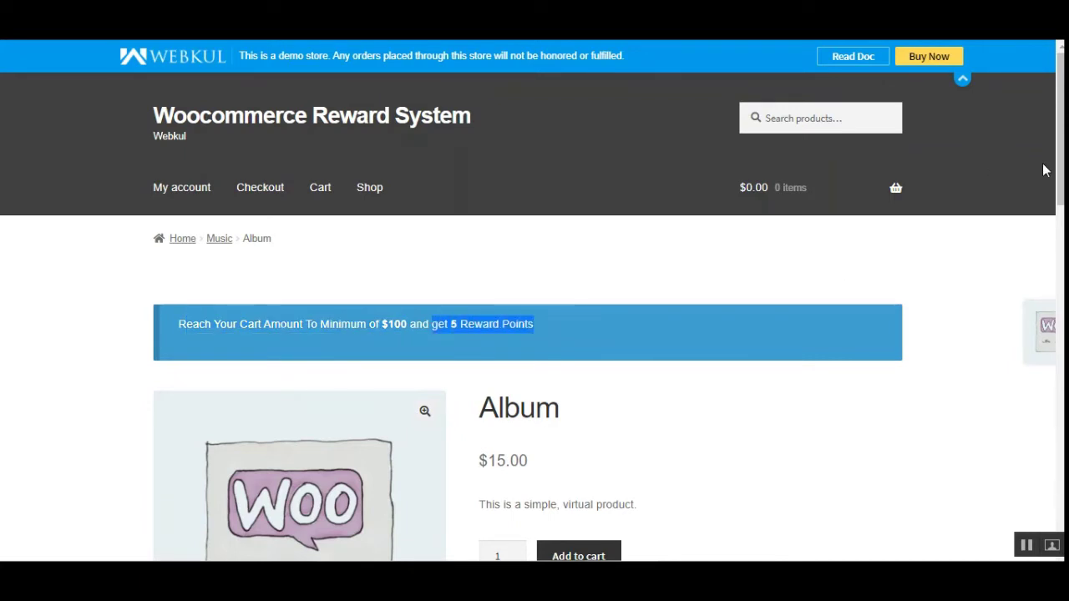
- Add 8 Albums to the cart and highlight the $100 minimum cart amount
{"action": "scroll", "coordinate": [1043, 169], "scroll_direction": "down", "scroll_amount": 2}
{"action": "scroll", "coordinate": [1027, 243], "scroll_direction": "down", "scroll_amount": 1}
{"action": "scroll", "coordinate": [1024, 248], "scroll_direction": "up", "scroll_amount": 1}
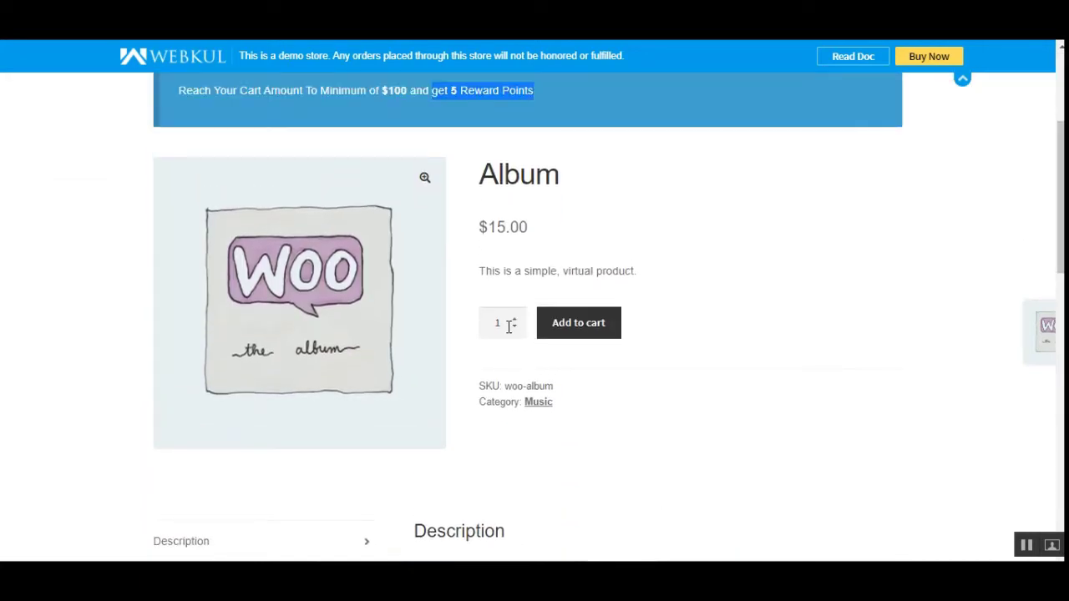
{"action": "left_click", "coordinate": [510, 324]}
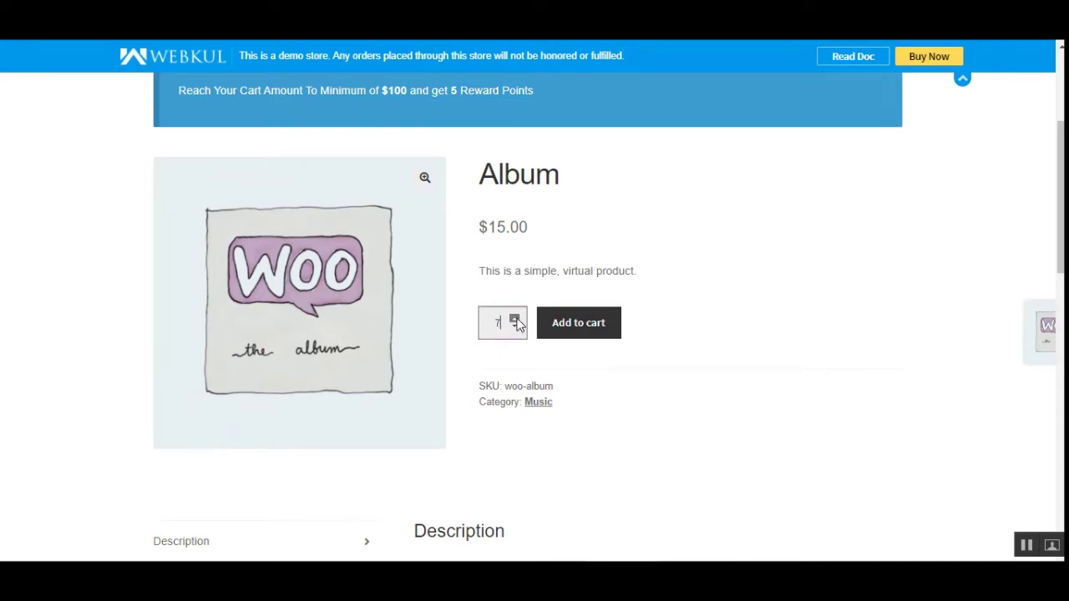
{"action": "left_click", "coordinate": [586, 323]}
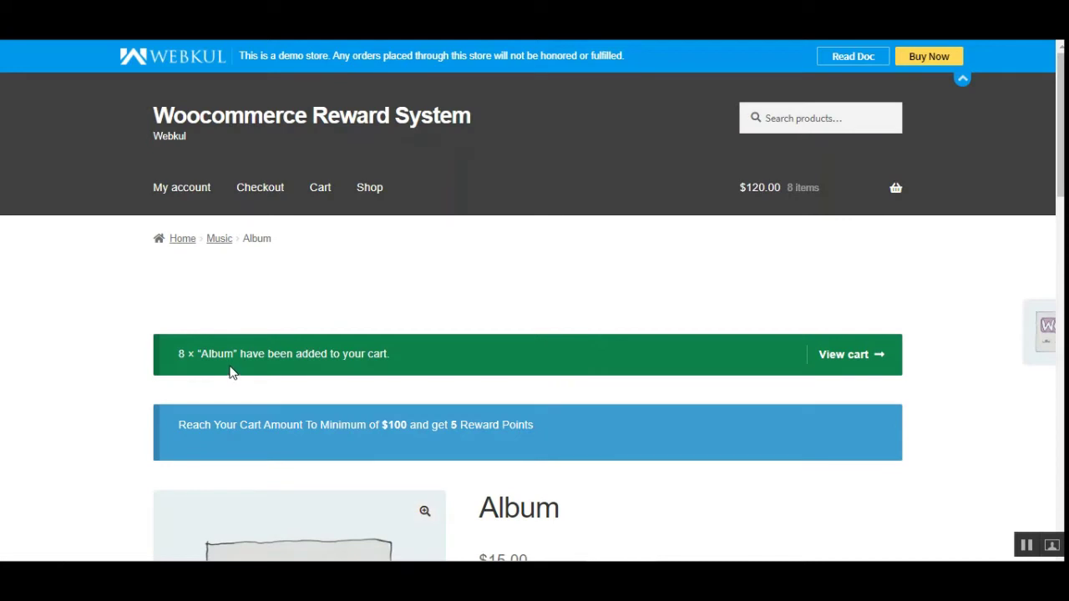
{"action": "scroll", "coordinate": [1035, 250], "scroll_direction": "down", "scroll_amount": 2}
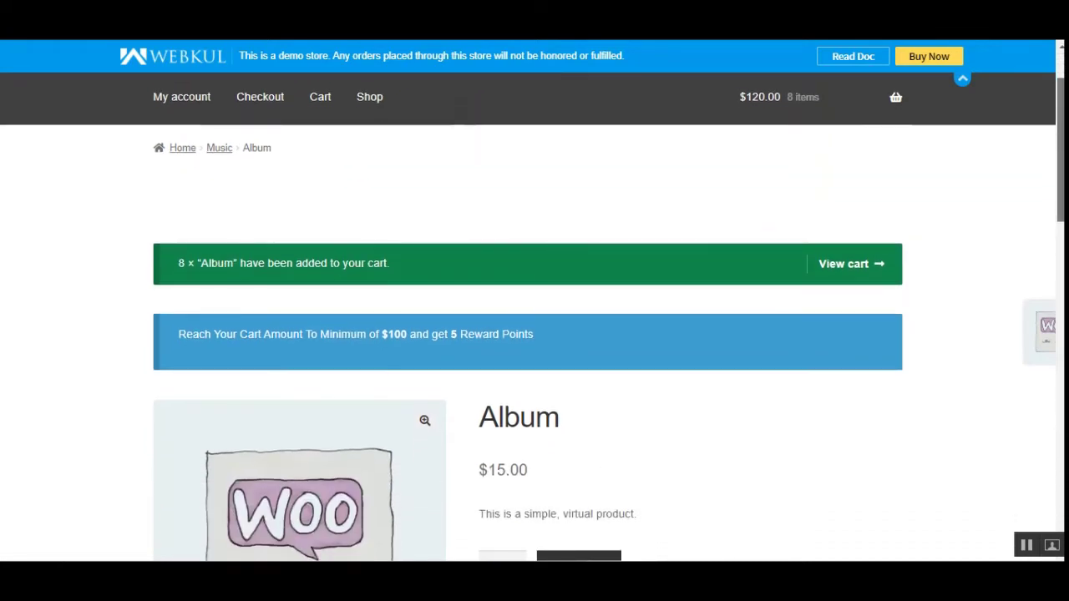
{"action": "left_click_drag", "start_coordinate": [381, 294], "coordinate": [407, 294]}
{"action": "mouse_move", "coordinate": [1060, 158]}
{"action": "left_mouse_down"}
{"action": "mouse_move", "coordinate": [1061, 359]}
{"action": "mouse_move", "coordinate": [1061, 169]}
{"action": "left_mouse_up"}
- Open the cart and proceed to checkout
{"action": "left_click", "coordinate": [866, 190]}
{"action": "scroll", "coordinate": [866, 191], "scroll_direction": "up", "scroll_amount": 2}
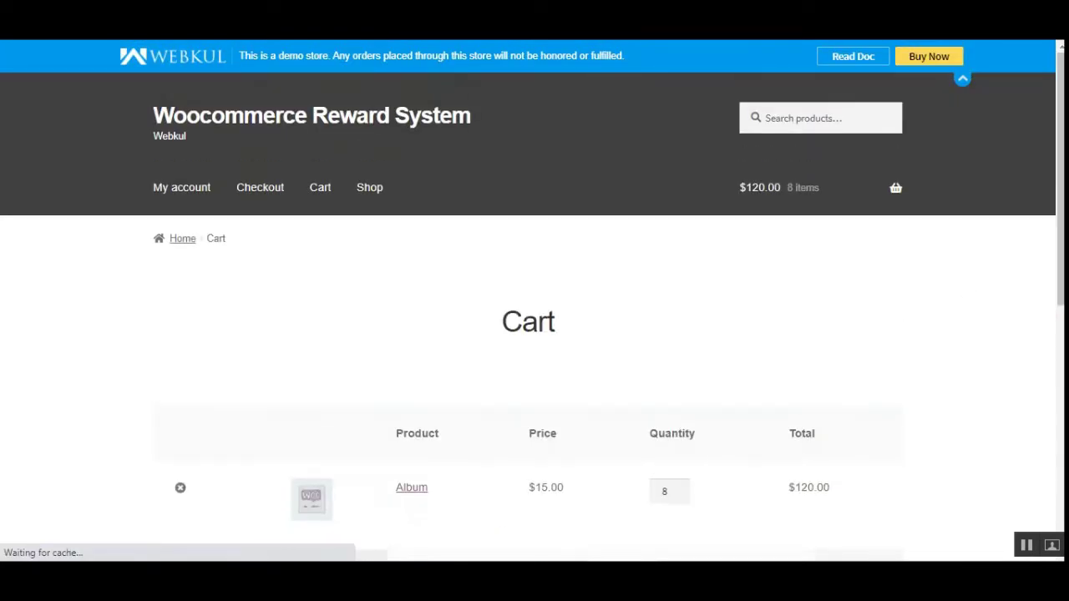
{"action": "scroll", "coordinate": [973, 317], "scroll_direction": "down", "scroll_amount": 3}
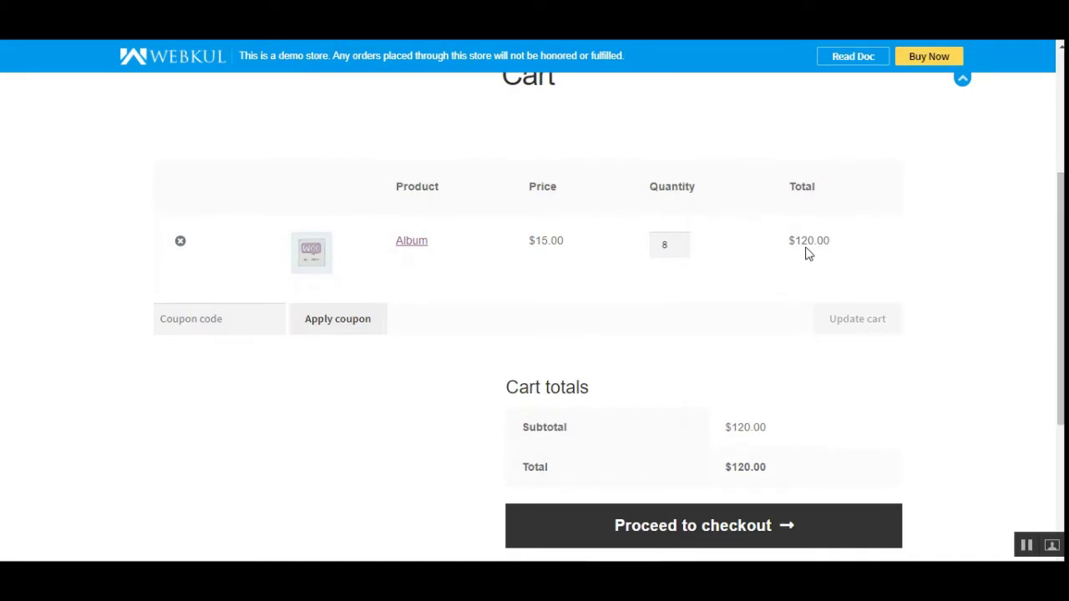
{"action": "scroll", "coordinate": [807, 252], "scroll_direction": "down", "scroll_amount": 2}
{"action": "left_click", "coordinate": [701, 380]}
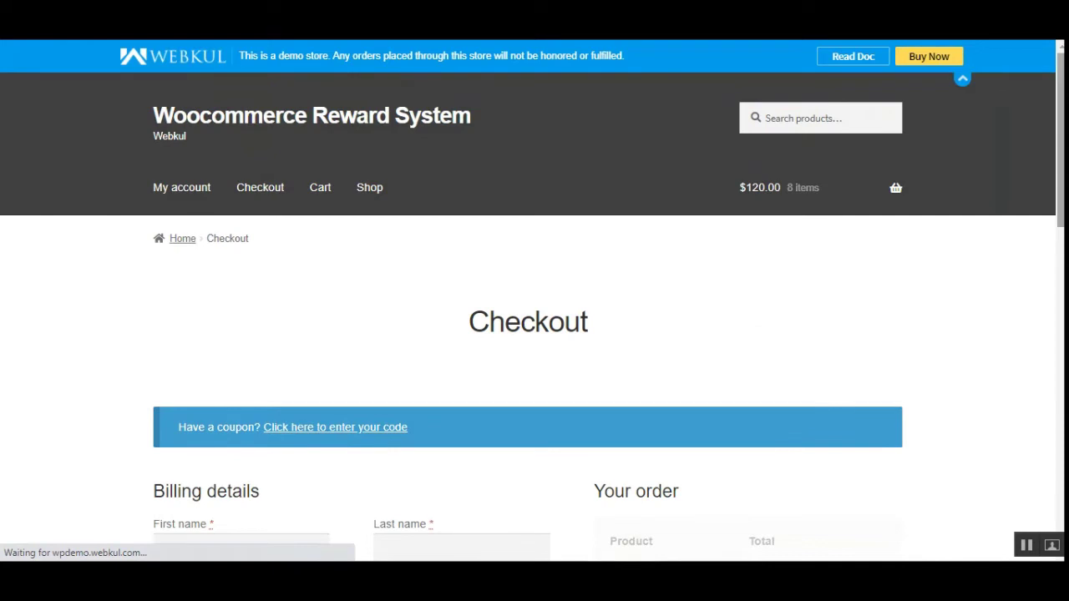
- Fill the billing details from the saved California address
{"action": "scroll", "coordinate": [759, 342], "scroll_direction": "down", "scroll_amount": 4}
{"action": "left_click", "coordinate": [260, 203]}
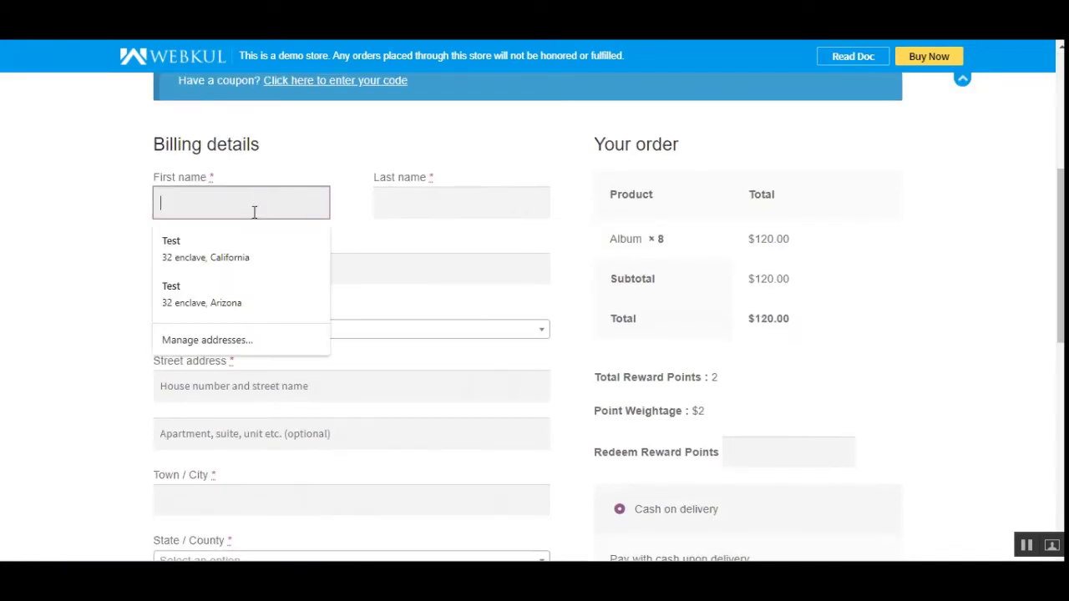
{"action": "left_click", "coordinate": [242, 251]}
- Highlight the 2 total reward points and the $2 point weightage
{"action": "scroll", "coordinate": [224, 206], "scroll_direction": "down", "scroll_amount": 2}
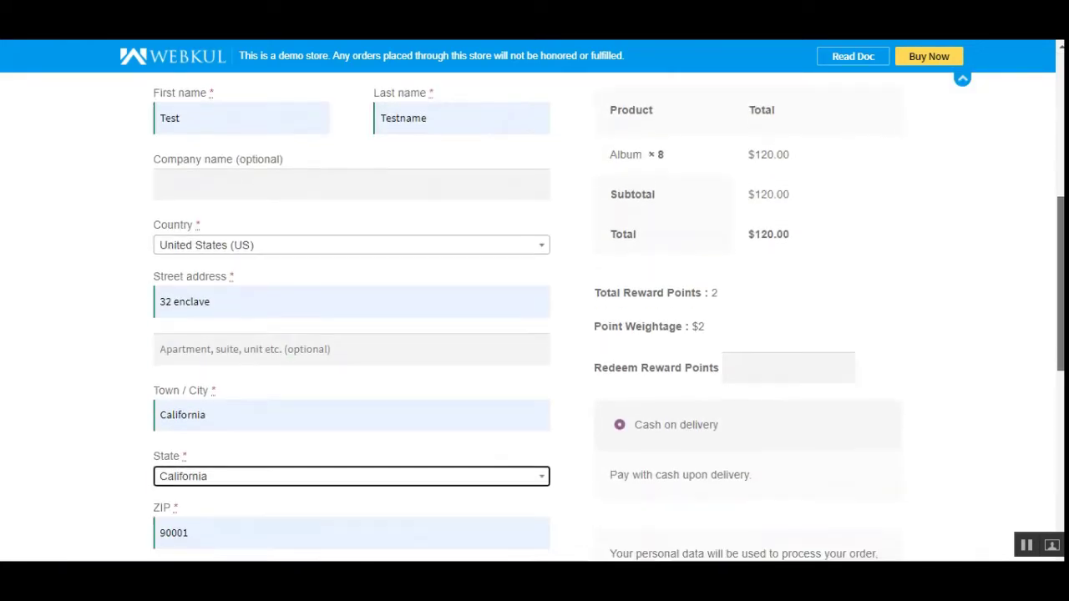
{"action": "scroll", "coordinate": [683, 359], "scroll_direction": "down", "scroll_amount": 1}
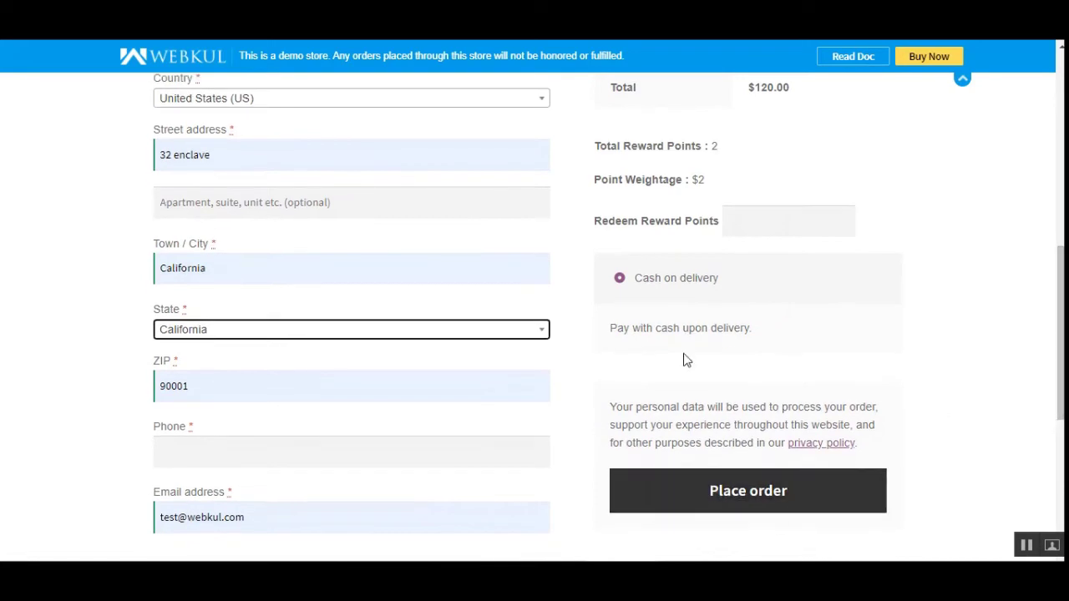
{"action": "scroll", "coordinate": [939, 286], "scroll_direction": "up", "scroll_amount": 3}
{"action": "scroll", "coordinate": [696, 314], "scroll_direction": "down", "scroll_amount": 1}
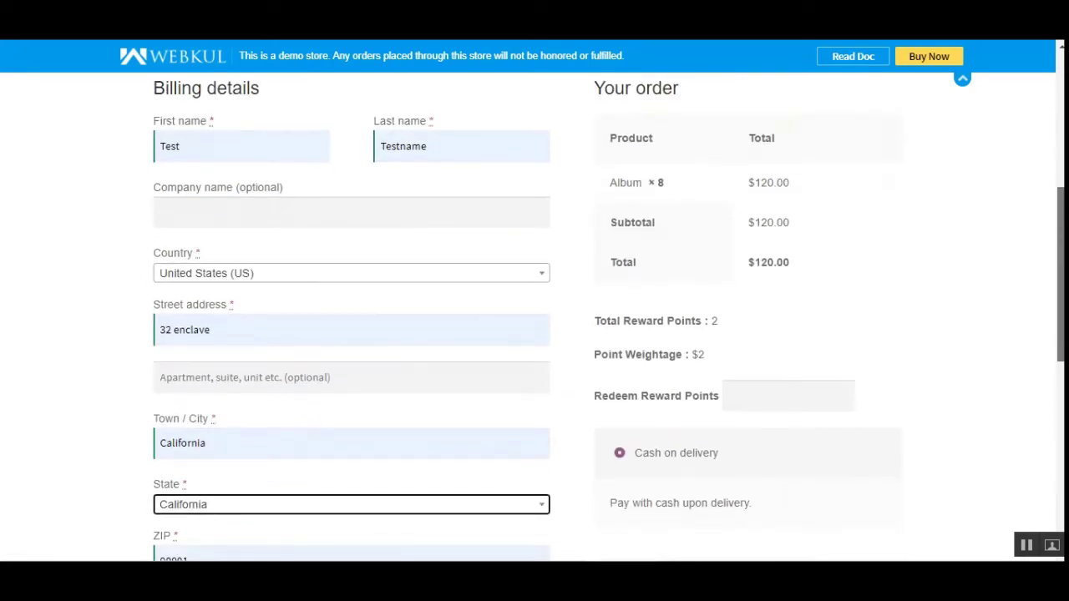
{"action": "left_click_drag", "start_coordinate": [596, 281], "coordinate": [692, 279]}
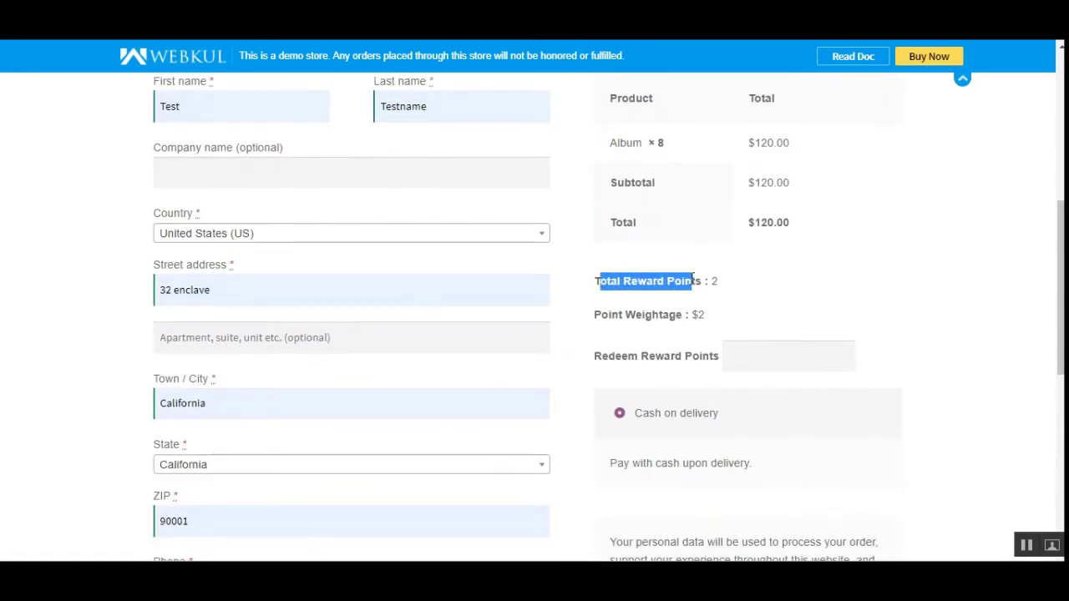
{"action": "left_click", "coordinate": [720, 287]}
{"action": "double_click", "coordinate": [712, 282]}
{"action": "left_click", "coordinate": [613, 318]}
{"action": "left_click_drag", "start_coordinate": [698, 317], "coordinate": [712, 320]}
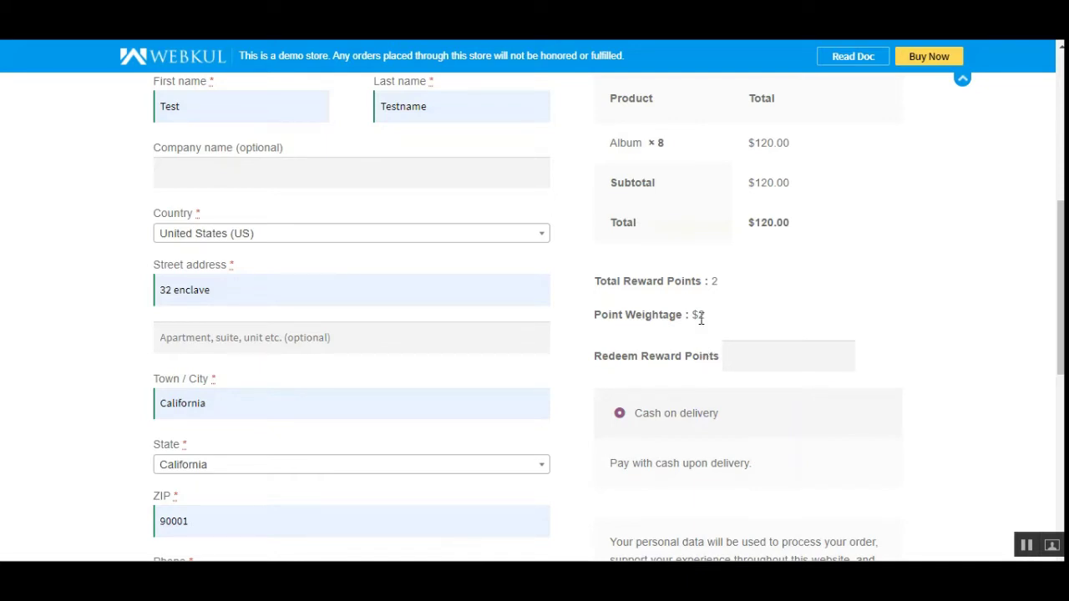
- Redeem 2 reward points and highlight the discounted $116.00 order total
{"action": "scroll", "coordinate": [772, 330], "scroll_direction": "down", "scroll_amount": 1}
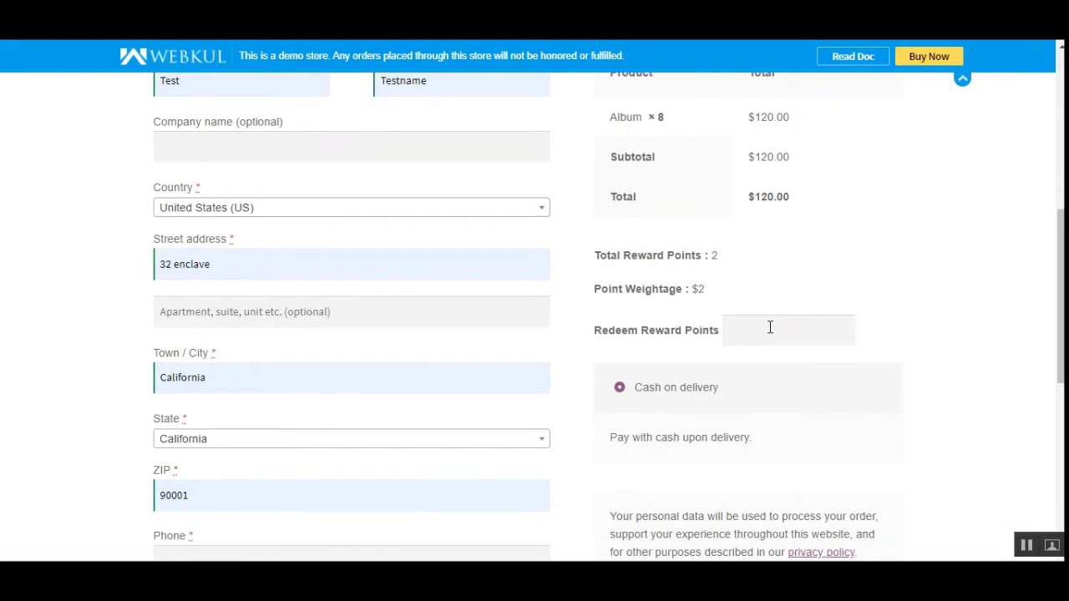
{"action": "left_click", "coordinate": [772, 332]}
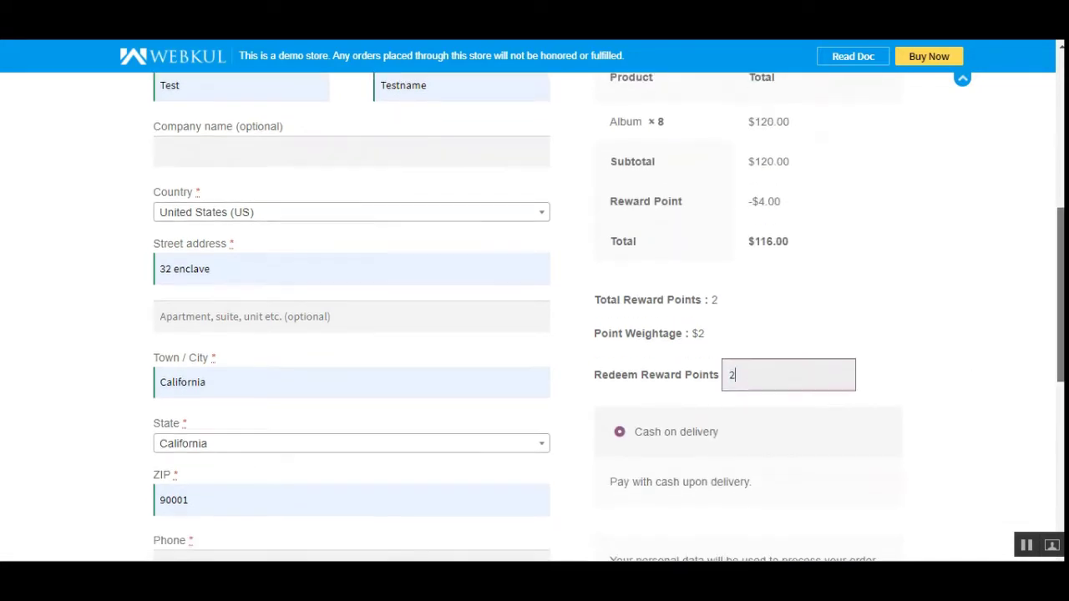
{"action": "scroll", "coordinate": [763, 304], "scroll_direction": "up", "scroll_amount": 1}
{"action": "left_click", "coordinate": [759, 267]}
{"action": "double_click", "coordinate": [758, 267]}
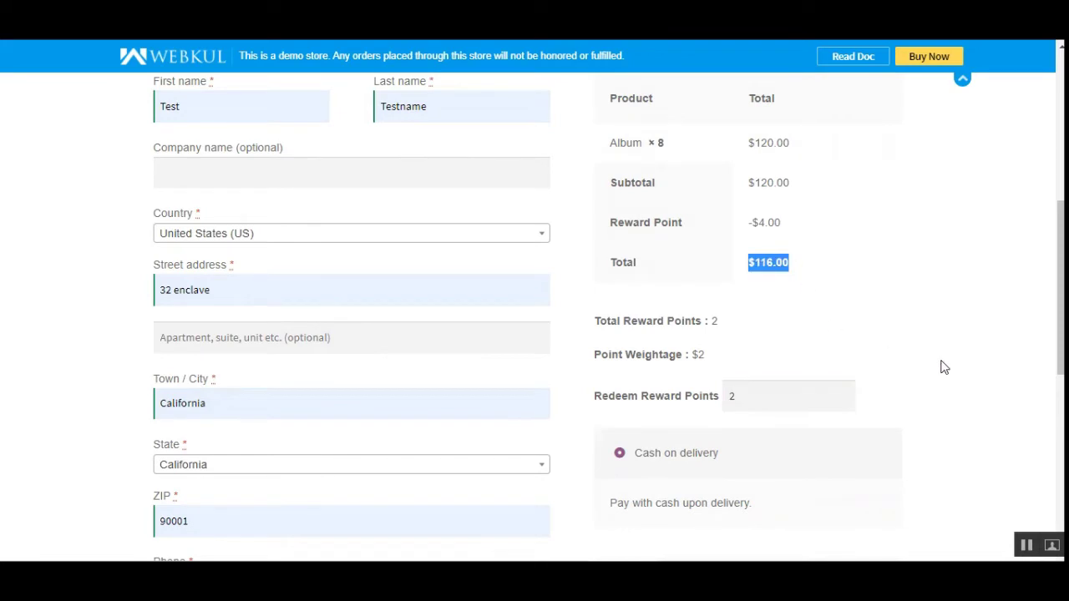
- Clear the redeemed points and place the order, which fails without a billing phone
{"action": "scroll", "coordinate": [942, 365], "scroll_direction": "down", "scroll_amount": 2}
{"action": "left_click", "coordinate": [622, 248]}
{"action": "key", "text": "BackSpace"}
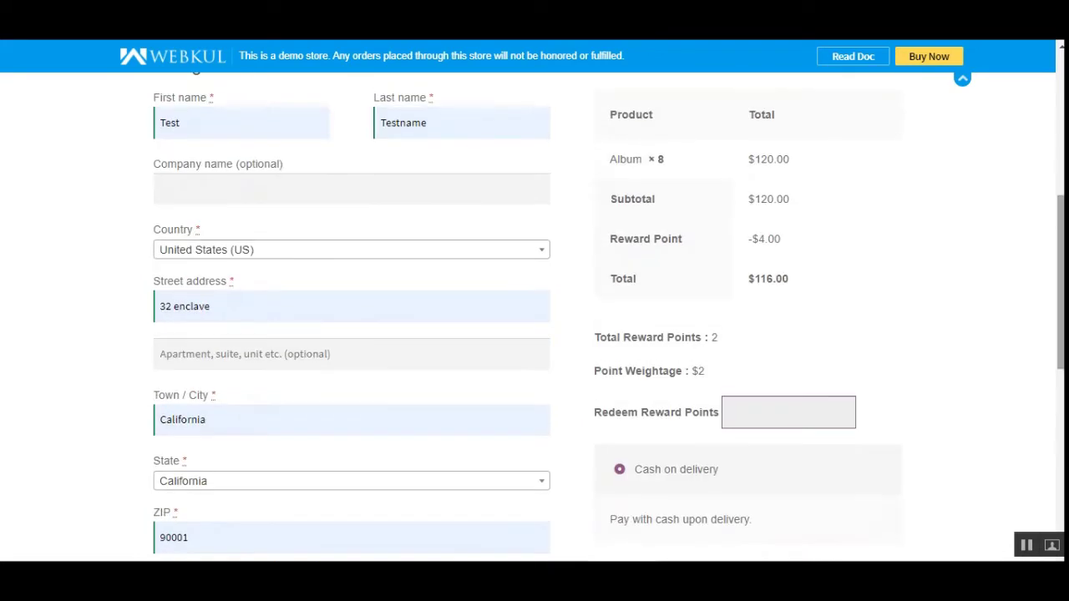
{"action": "scroll", "coordinate": [763, 420], "scroll_direction": "down", "scroll_amount": 3}
{"action": "left_click", "coordinate": [733, 401]}
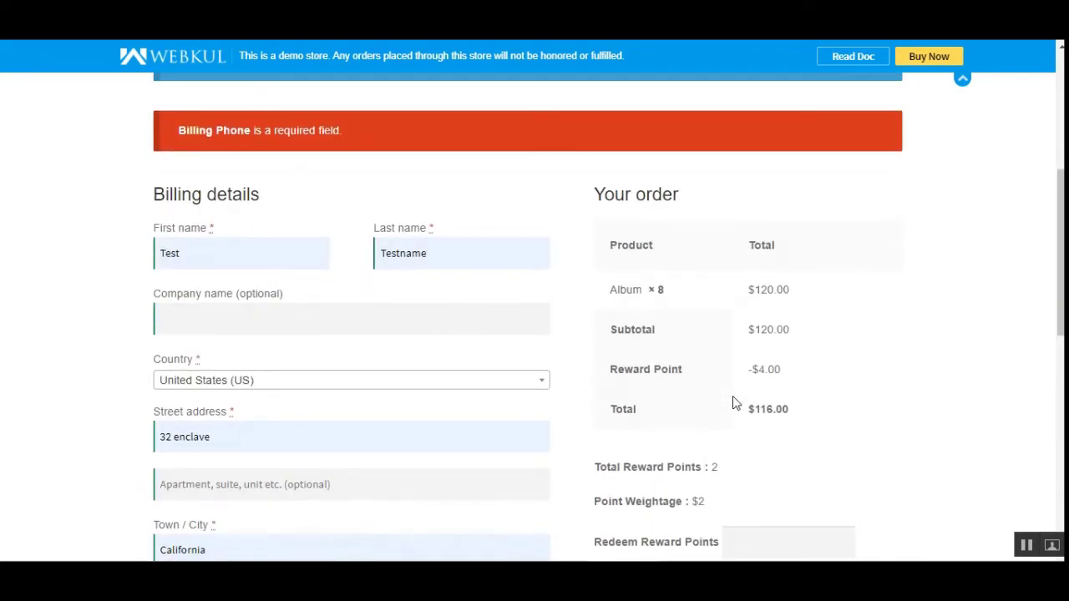
- Fill the billing phone from a saved suggestion and place the $120.00 cash-on-delivery order
{"action": "left_click_drag", "start_coordinate": [1046, 287], "coordinate": [1047, 412]}
{"action": "left_click", "coordinate": [236, 344]}
{"action": "left_click", "coordinate": [226, 373]}
{"action": "left_click", "coordinate": [755, 411]}
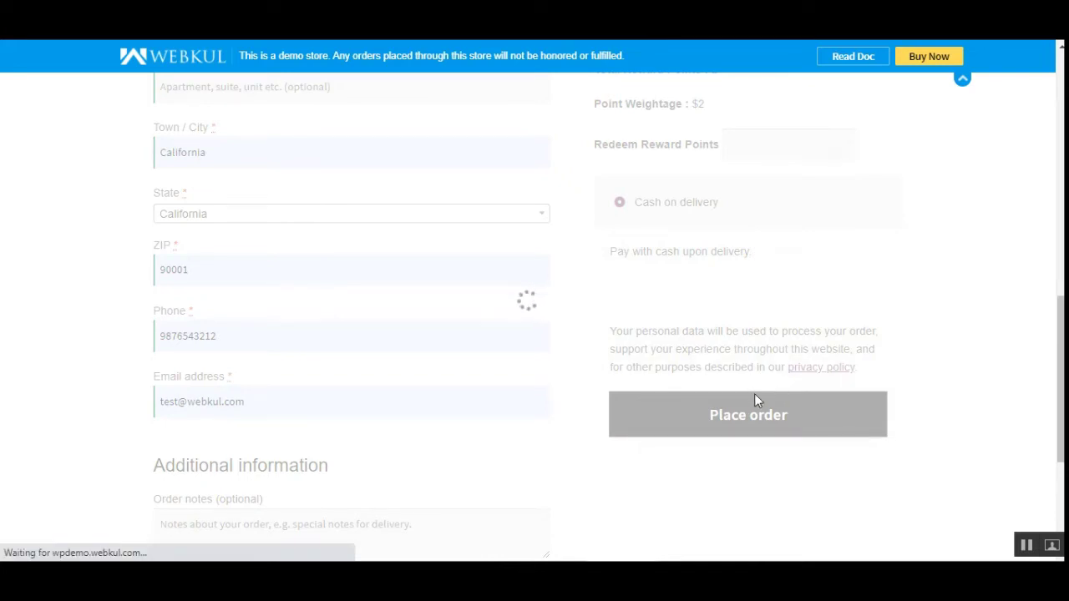
{"action": "scroll", "coordinate": [735, 472], "scroll_direction": "down", "scroll_amount": 4}
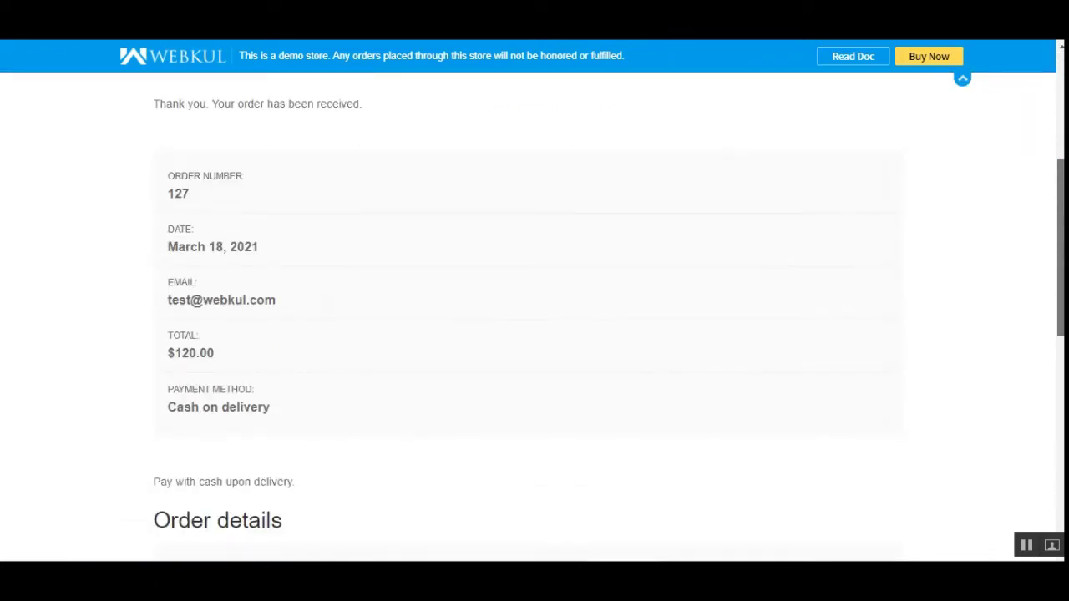
{"action": "scroll", "coordinate": [1050, 410], "scroll_direction": "down", "scroll_amount": 6}
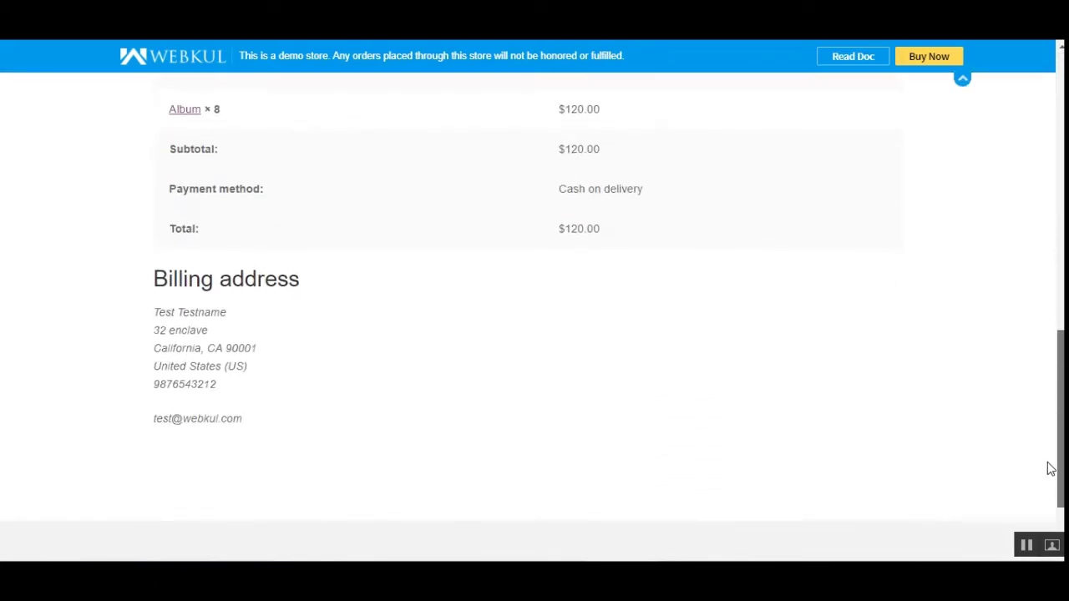
{"action": "scroll", "coordinate": [1049, 470], "scroll_direction": "up", "scroll_amount": 10}
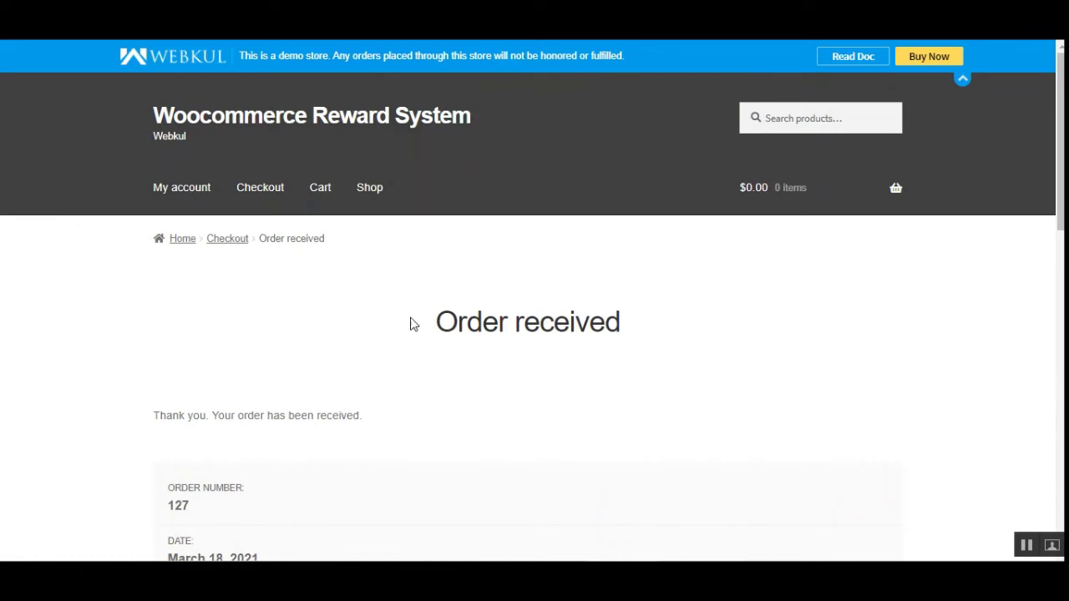
- Go from the account dashboard to the Reward Point page
{"action": "left_click", "coordinate": [193, 197]}
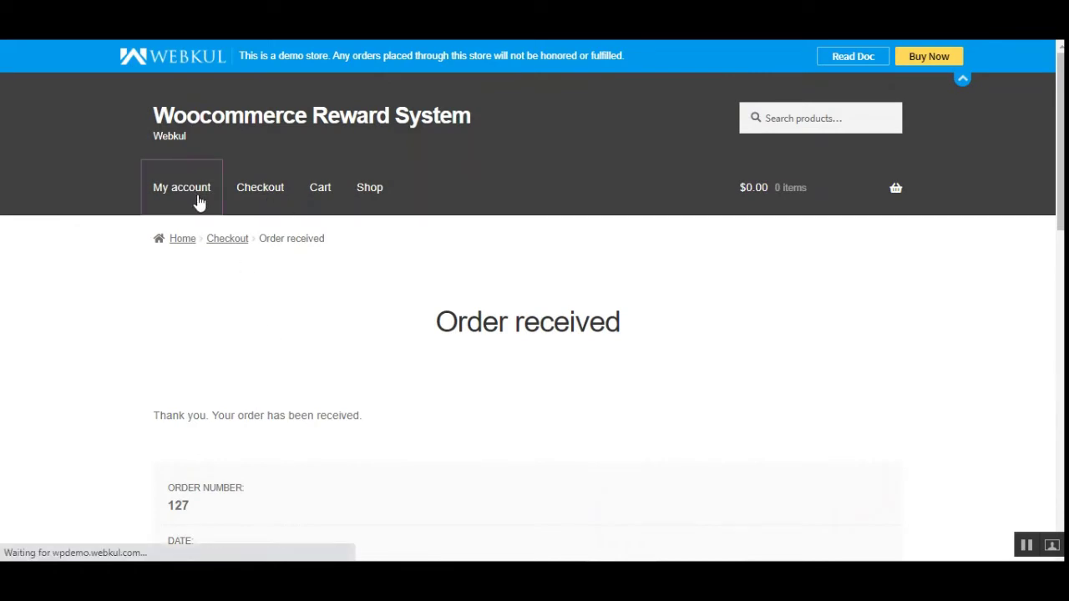
{"action": "scroll", "coordinate": [205, 377], "scroll_direction": "down", "scroll_amount": 3}
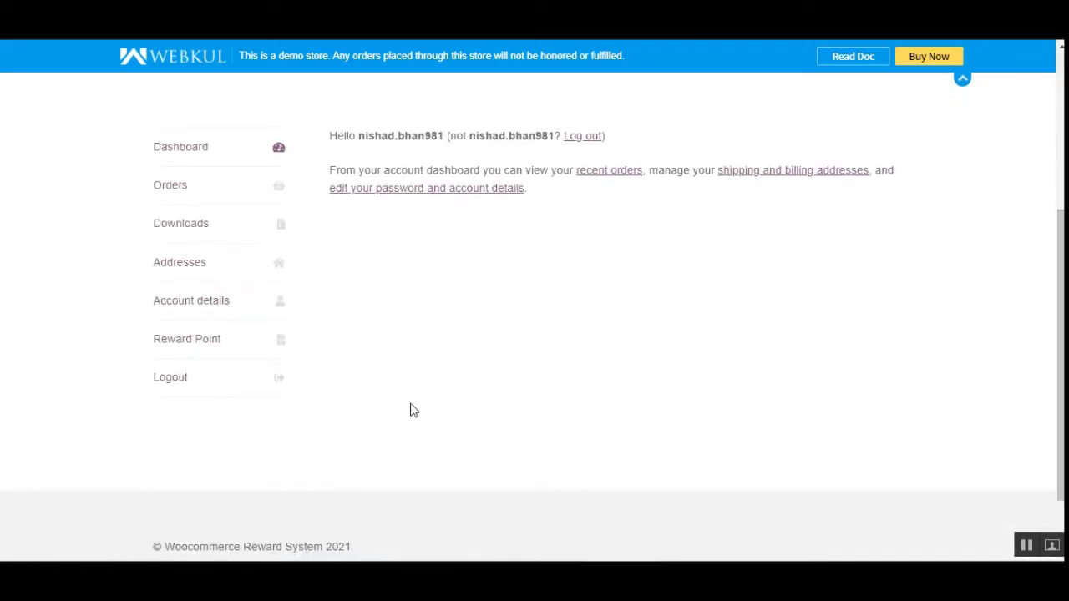
{"action": "left_click", "coordinate": [213, 349]}
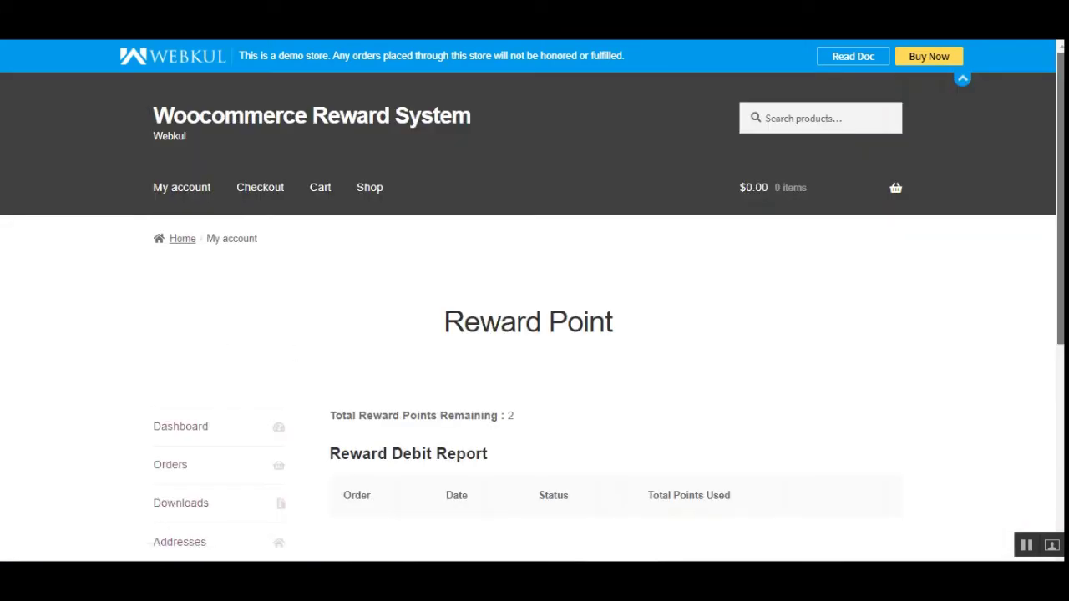
{"action": "scroll", "coordinate": [534, 334], "scroll_direction": "down", "scroll_amount": 2}
{"action": "scroll", "coordinate": [534, 334], "scroll_direction": "up", "scroll_amount": 2}
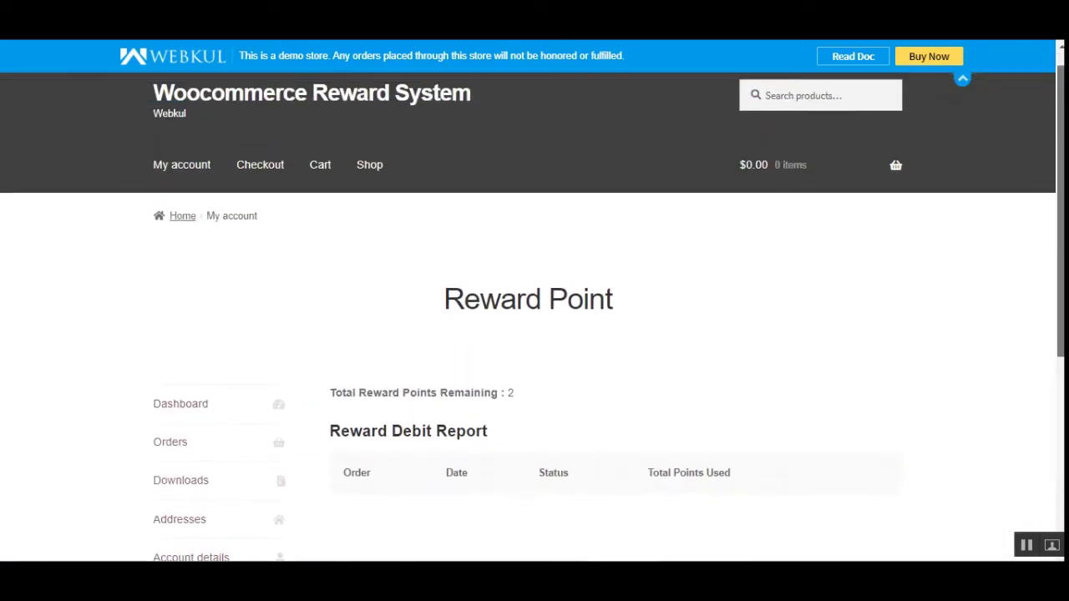
{"action": "scroll", "coordinate": [535, 334], "scroll_direction": "down", "scroll_amount": 1}
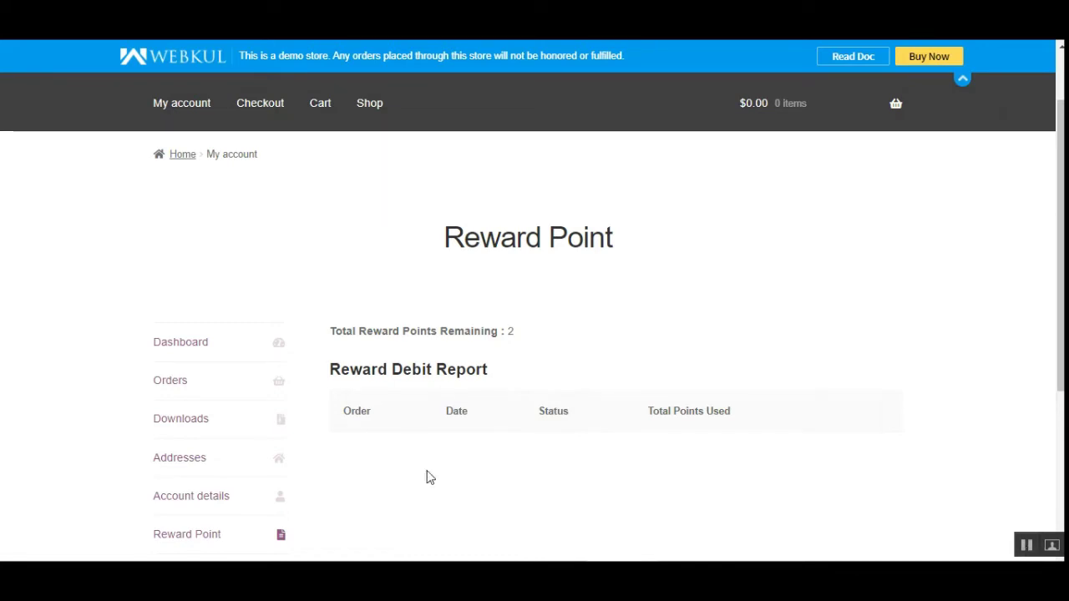
- Highlight the 7 total reward points remaining and the Reward Debit Report heading
{"action": "double_click", "coordinate": [503, 332]}
{"action": "left_click", "coordinate": [584, 332]}
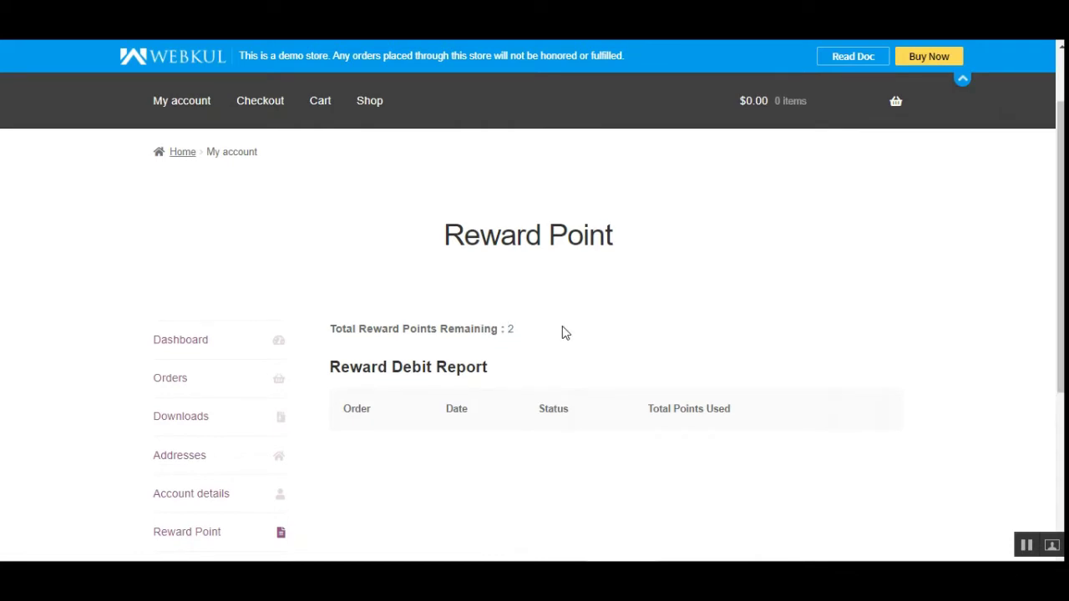
{"action": "scroll", "coordinate": [532, 389], "scroll_direction": "down", "scroll_amount": 3}
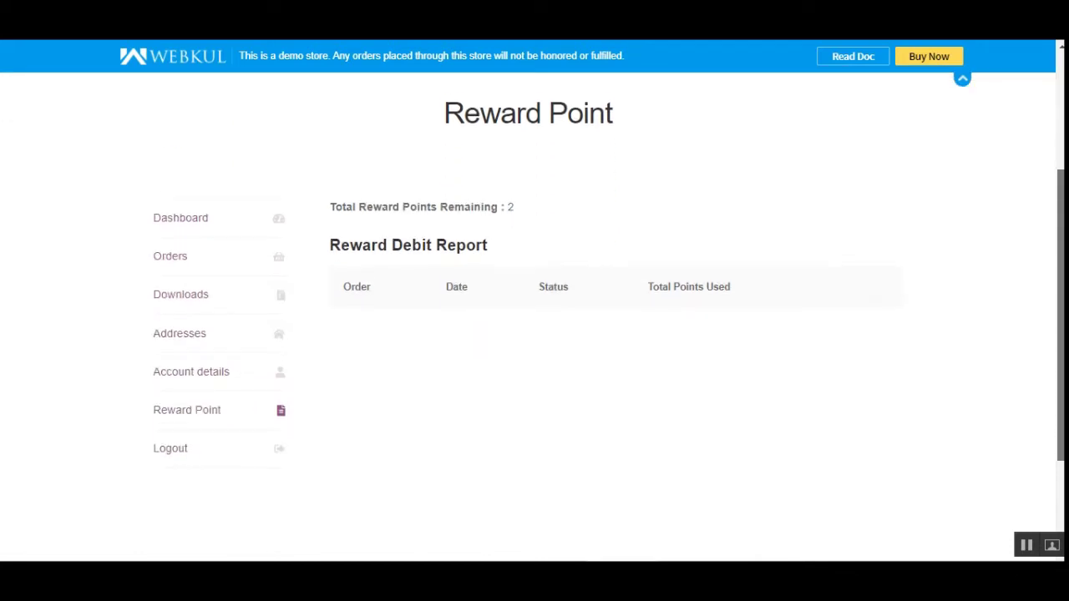
{"action": "left_click_drag", "start_coordinate": [350, 239], "coordinate": [480, 241]}
{"action": "left_click", "coordinate": [496, 245]}
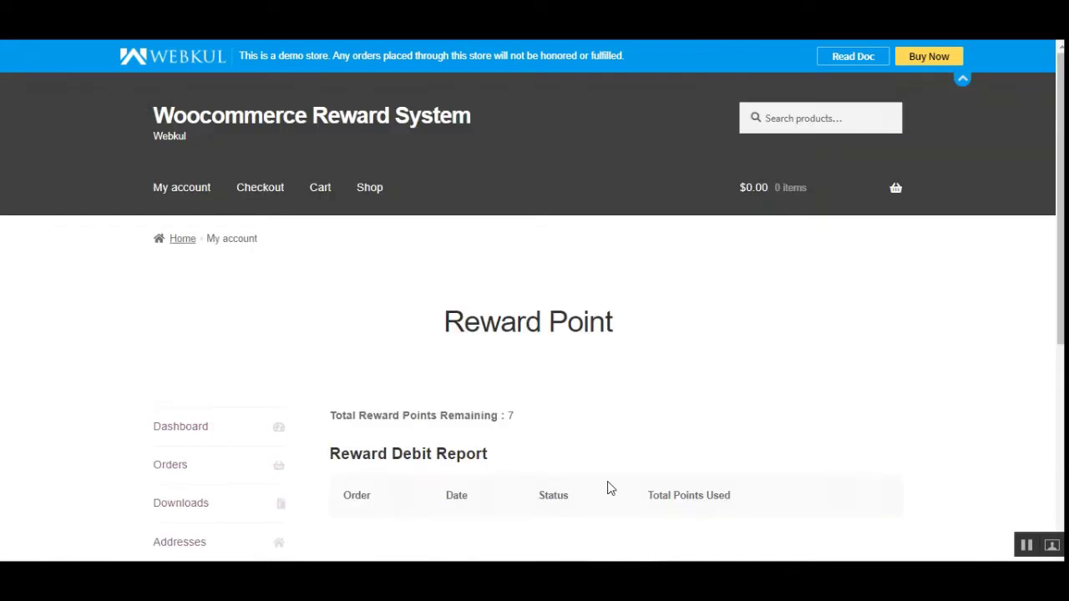
{"action": "scroll", "coordinate": [986, 246], "scroll_direction": "down", "scroll_amount": 3}
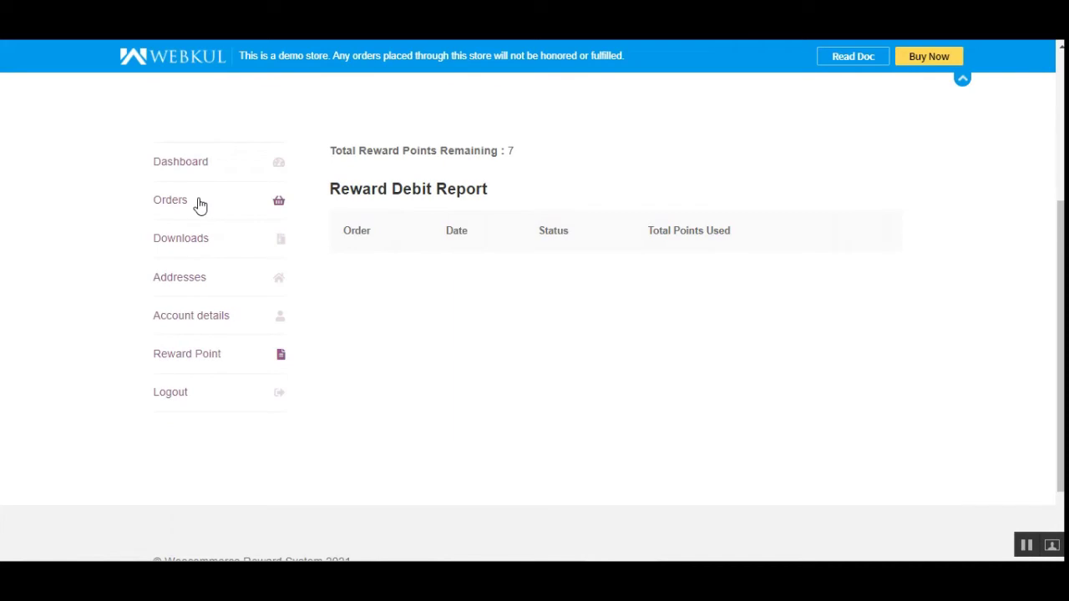
{"action": "left_click", "coordinate": [195, 202]}
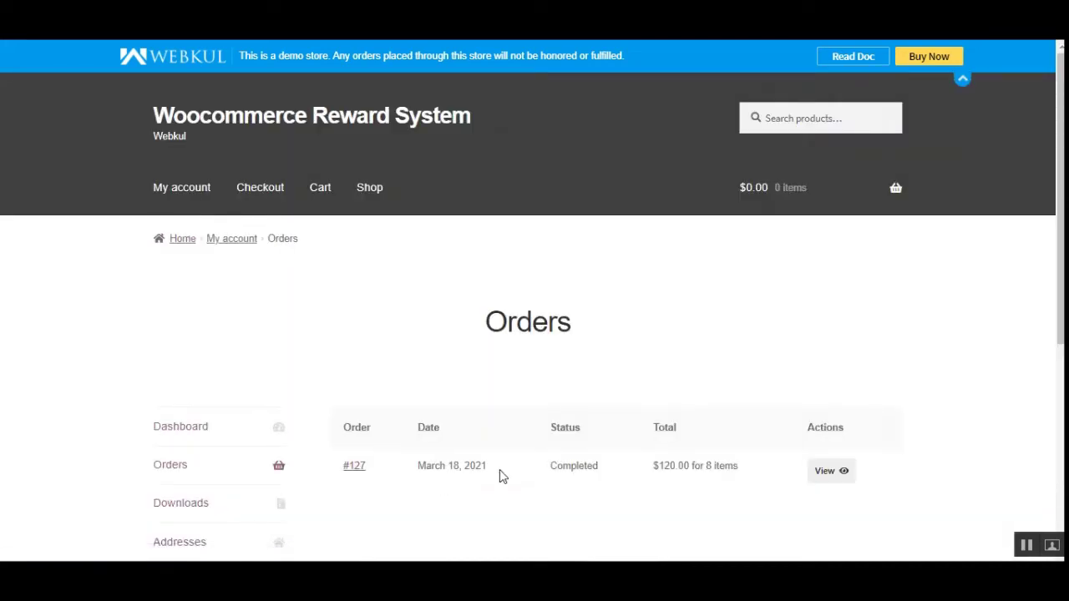
{"action": "double_click", "coordinate": [579, 470]}
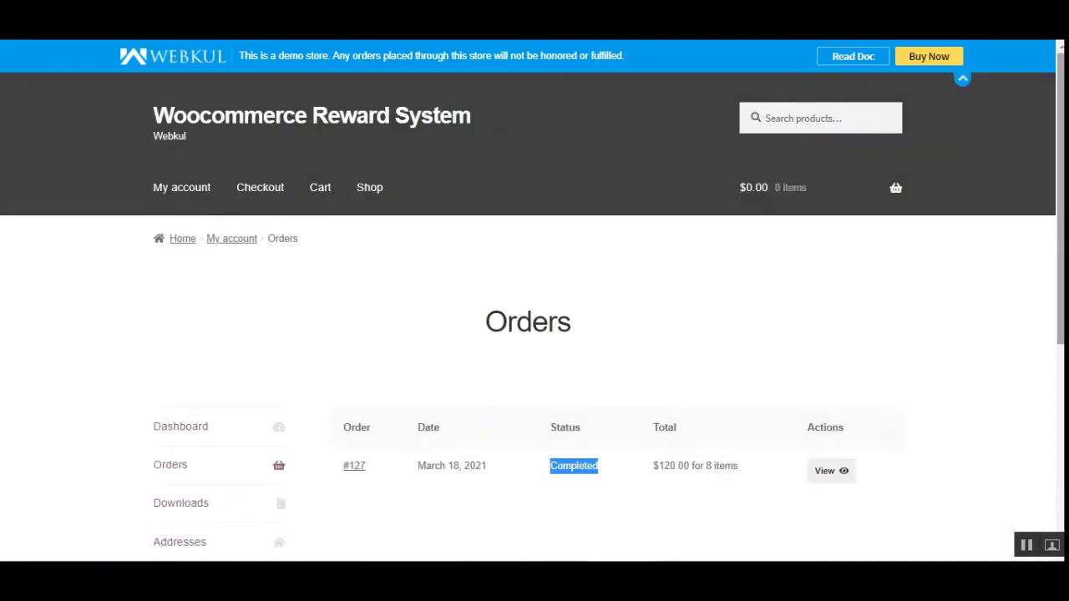
{"action": "scroll", "coordinate": [415, 423], "scroll_direction": "down", "scroll_amount": 3}
{"action": "left_click", "coordinate": [201, 364]}
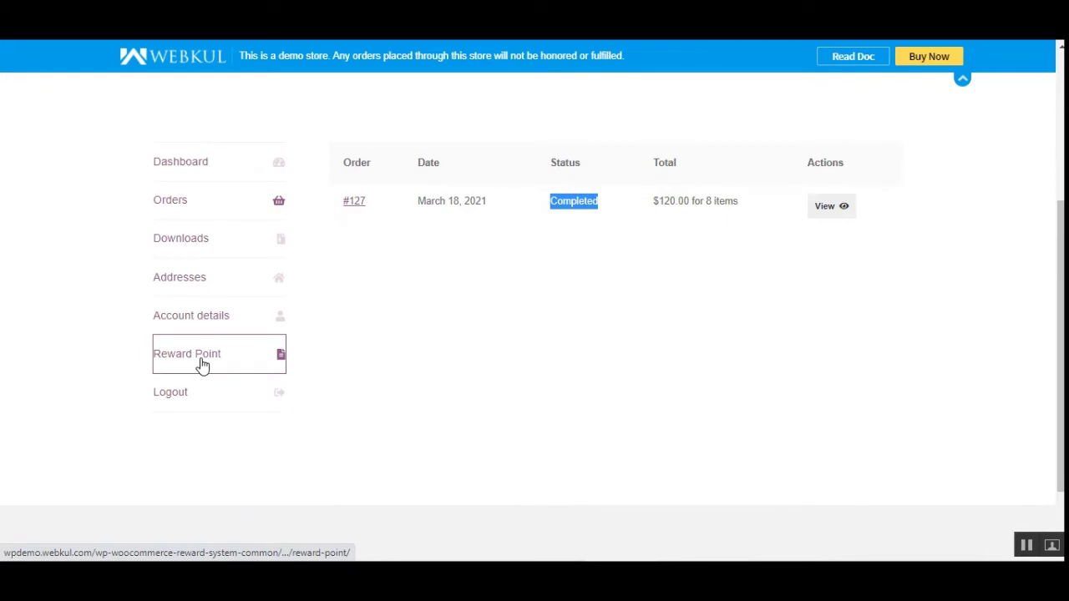
{"action": "scroll", "coordinate": [478, 255], "scroll_direction": "down", "scroll_amount": 3}
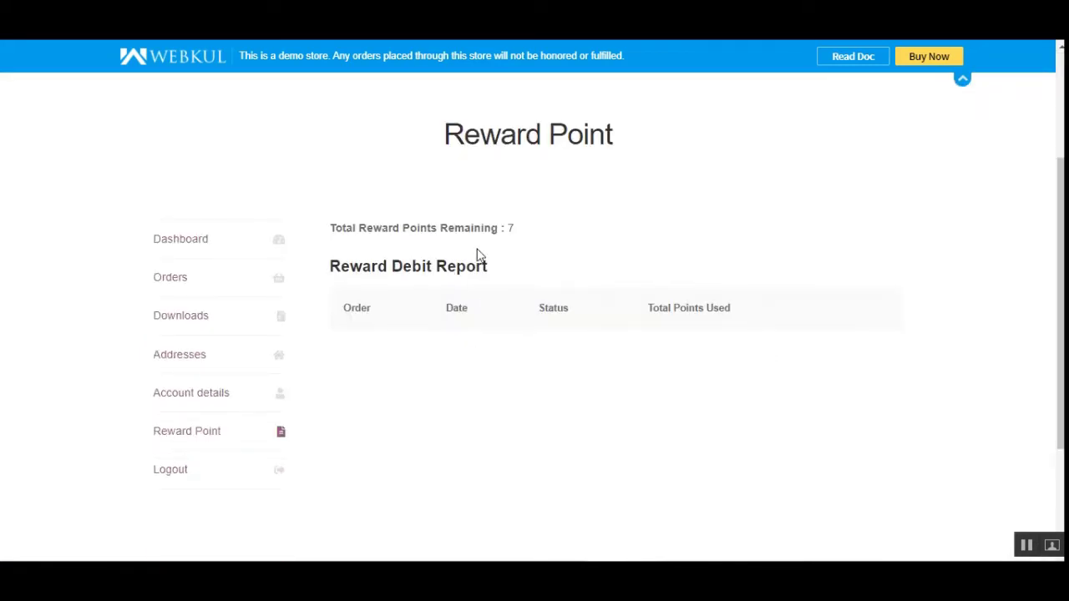
{"action": "double_click", "coordinate": [507, 227]}
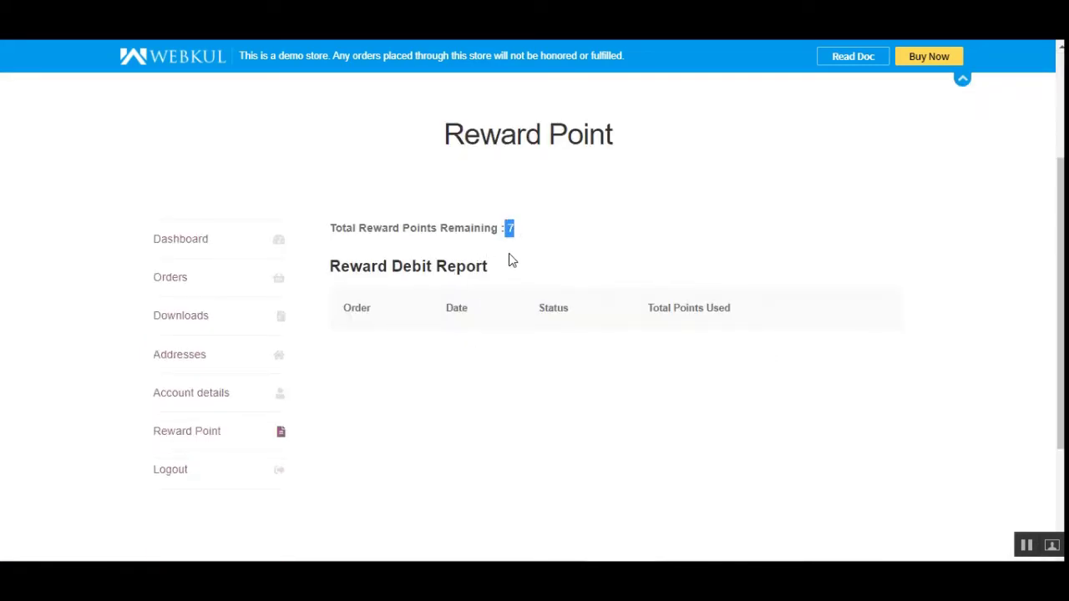
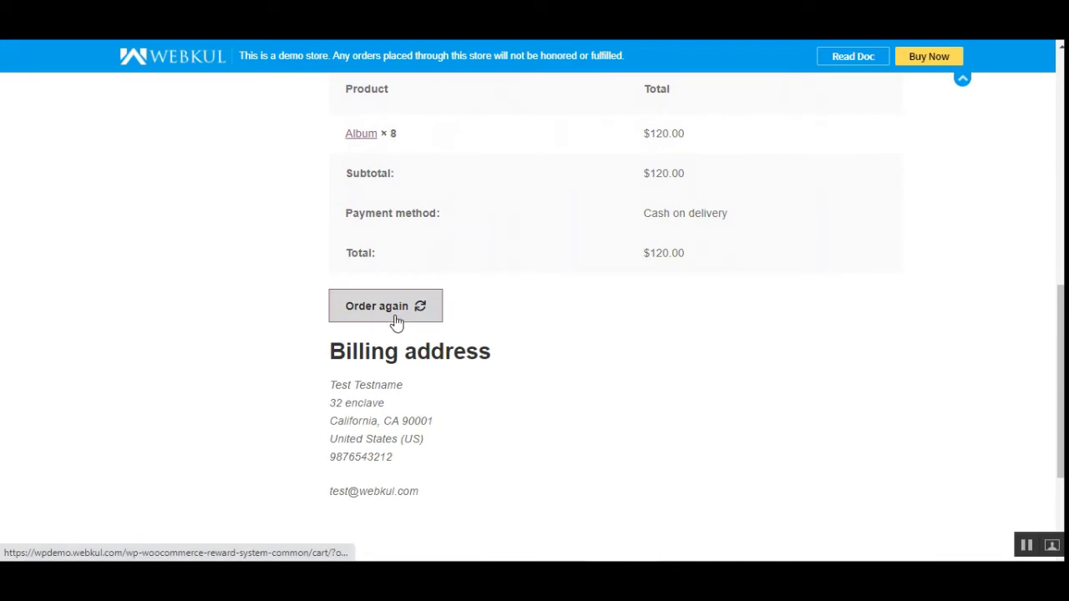
- Reorder the previous order's 8 Albums and proceed from the cart to checkout
{"action": "left_click", "coordinate": [397, 323]}
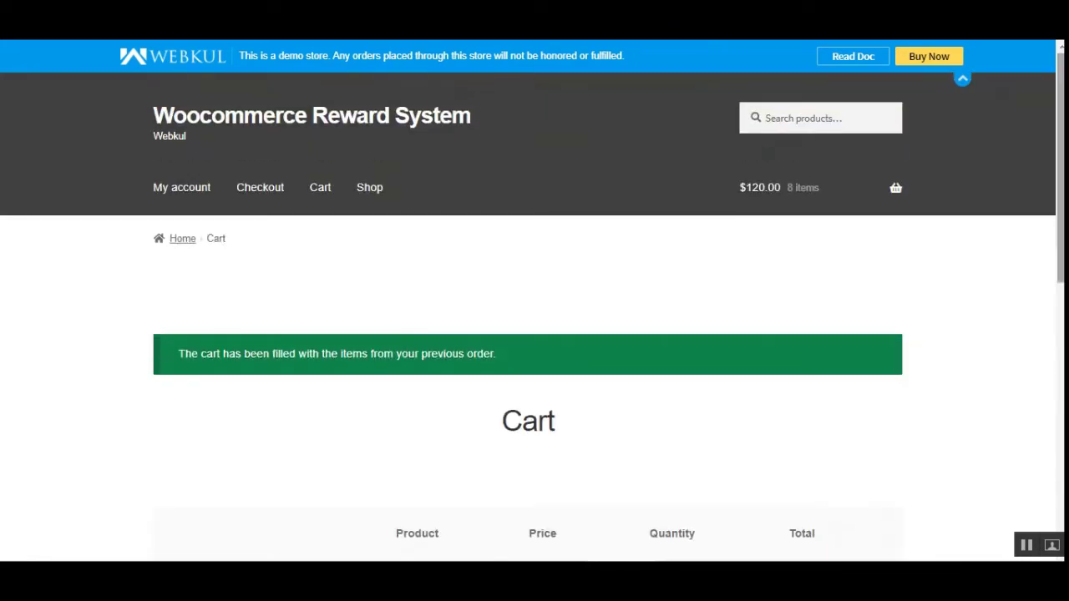
{"action": "scroll", "coordinate": [1049, 402], "scroll_direction": "down", "scroll_amount": 5}
{"action": "left_click", "coordinate": [706, 494]}
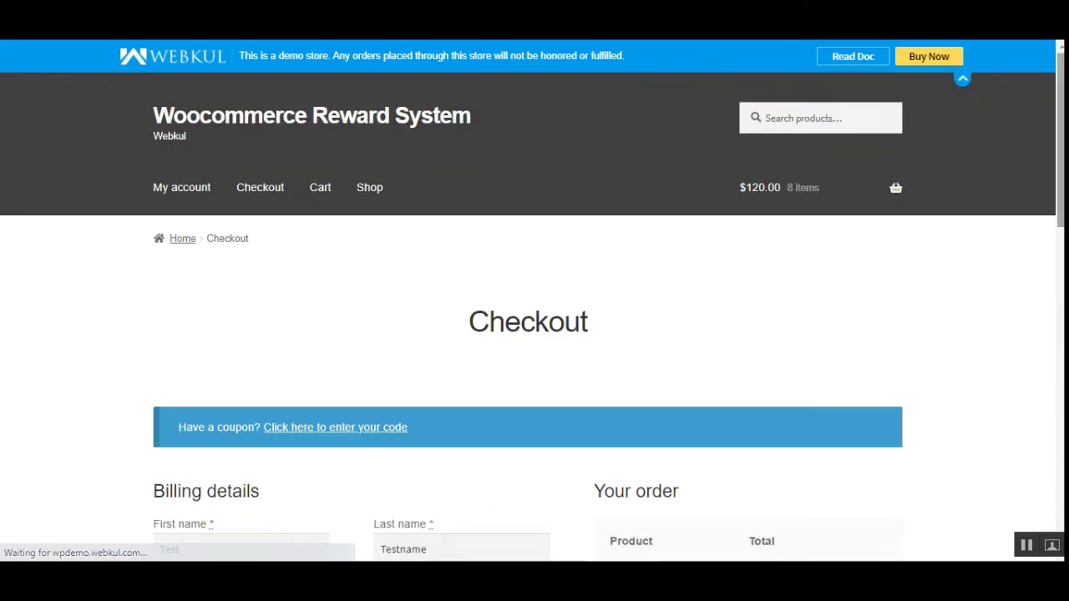
{"action": "scroll", "coordinate": [1052, 340], "scroll_direction": "down", "scroll_amount": 5}
{"action": "scroll", "coordinate": [1062, 338], "scroll_direction": "down", "scroll_amount": 3}
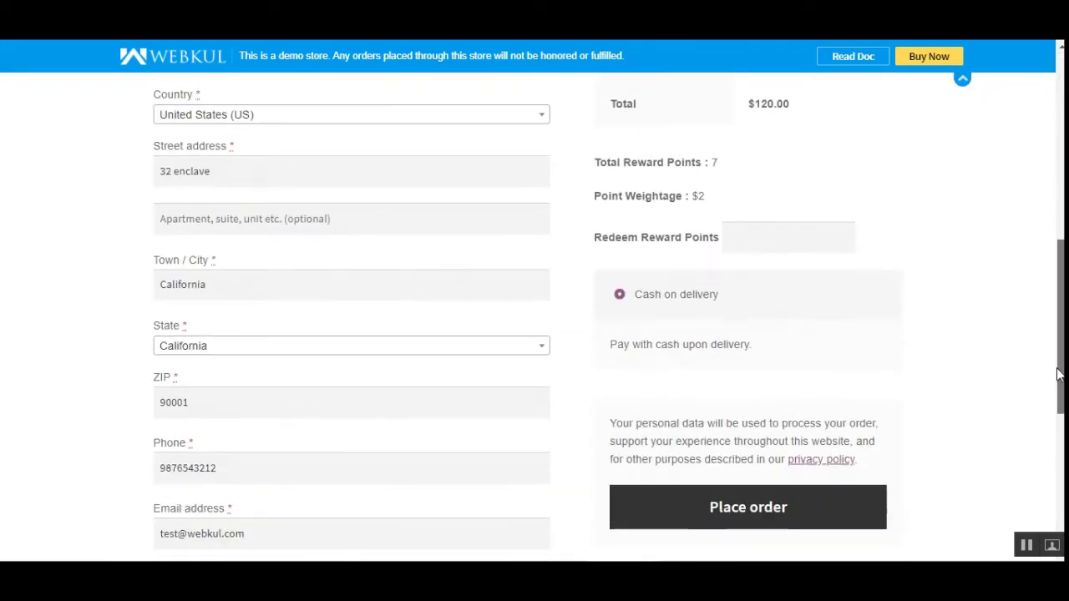
- Redeem all 7 available reward points and place the $106.00 order
{"action": "double_click", "coordinate": [715, 162]}
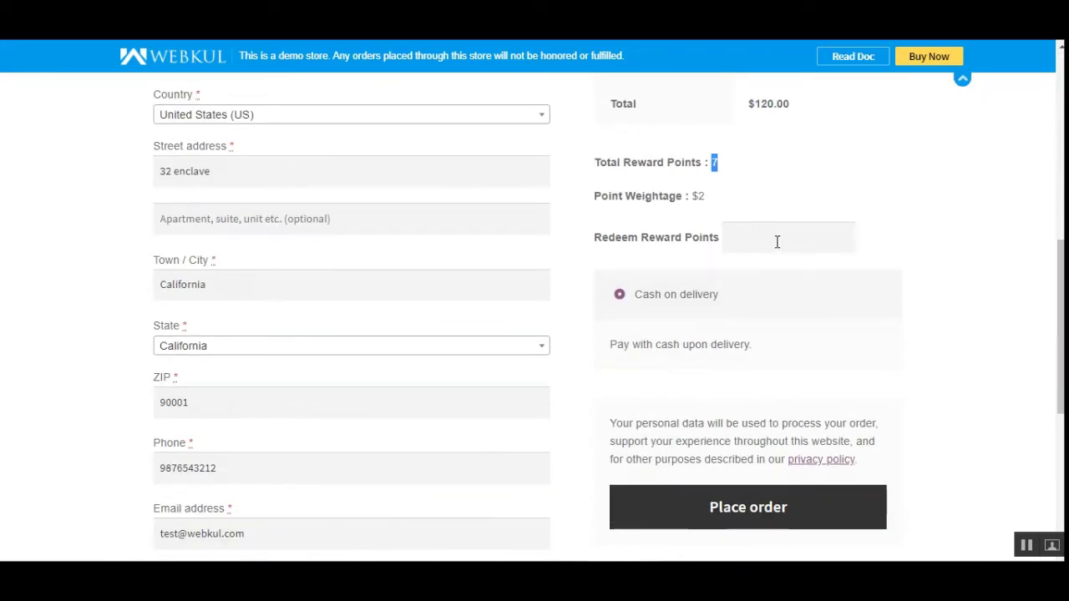
{"action": "left_click", "coordinate": [777, 242]}
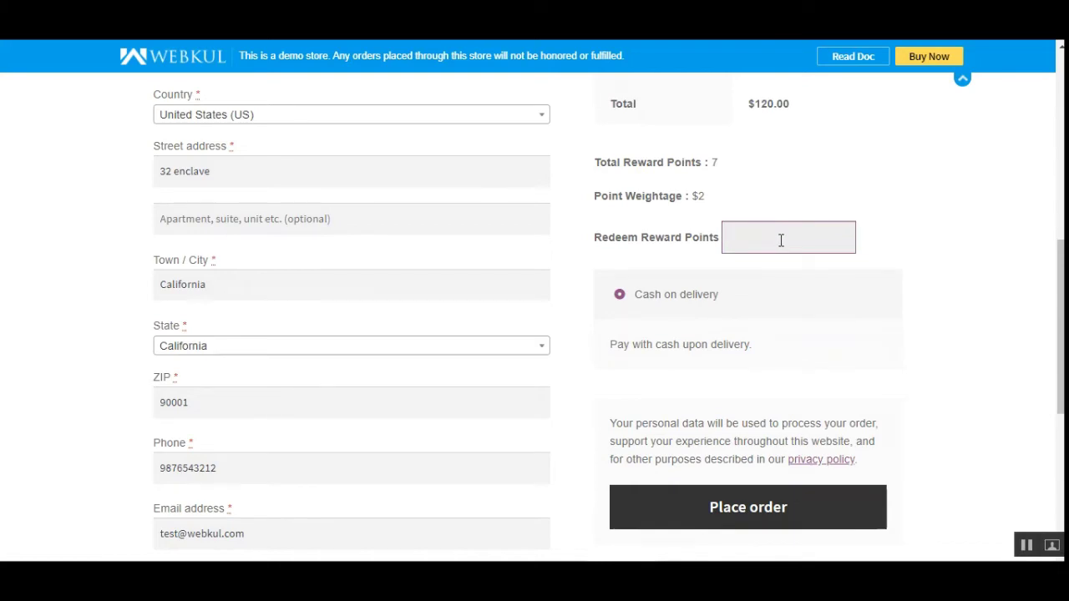
{"action": "type", "text": "7"}
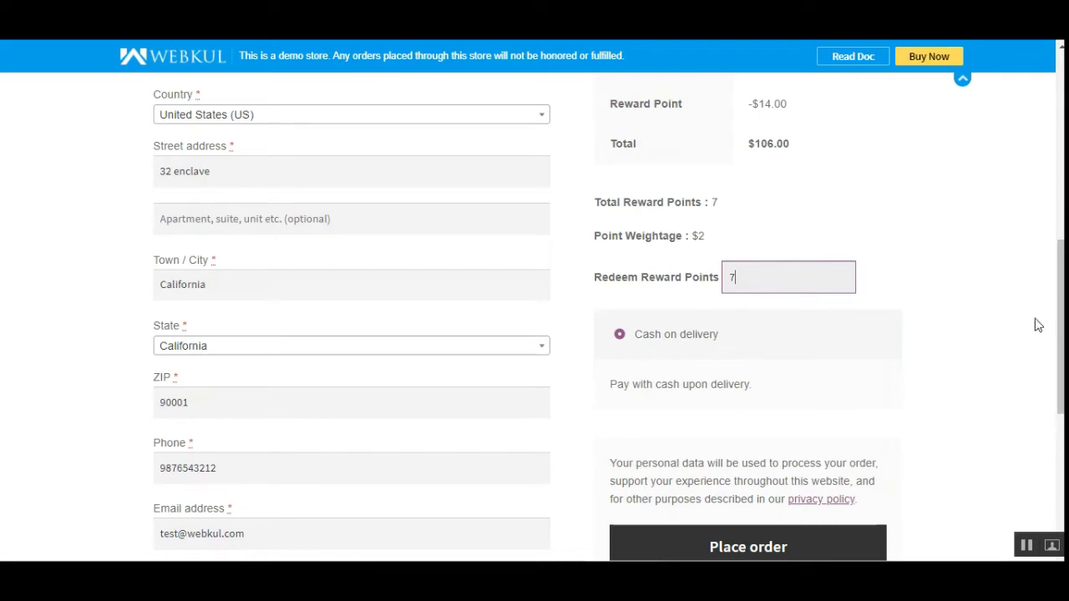
{"action": "scroll", "coordinate": [1038, 325], "scroll_direction": "up", "scroll_amount": 2}
{"action": "scroll", "coordinate": [812, 216], "scroll_direction": "down", "scroll_amount": 1}
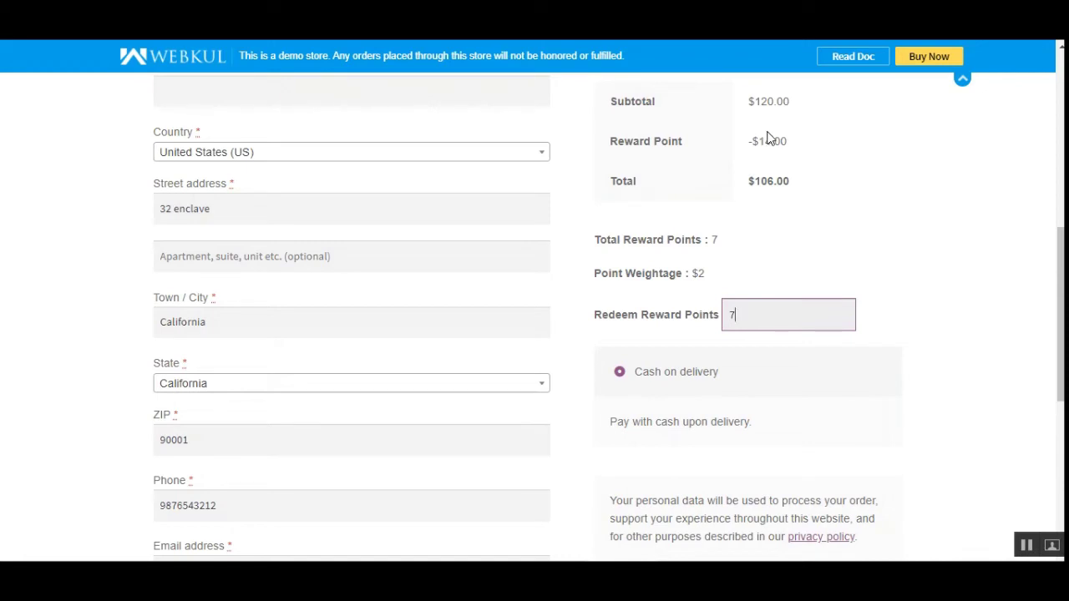
{"action": "scroll", "coordinate": [968, 328], "scroll_direction": "down", "scroll_amount": 2}
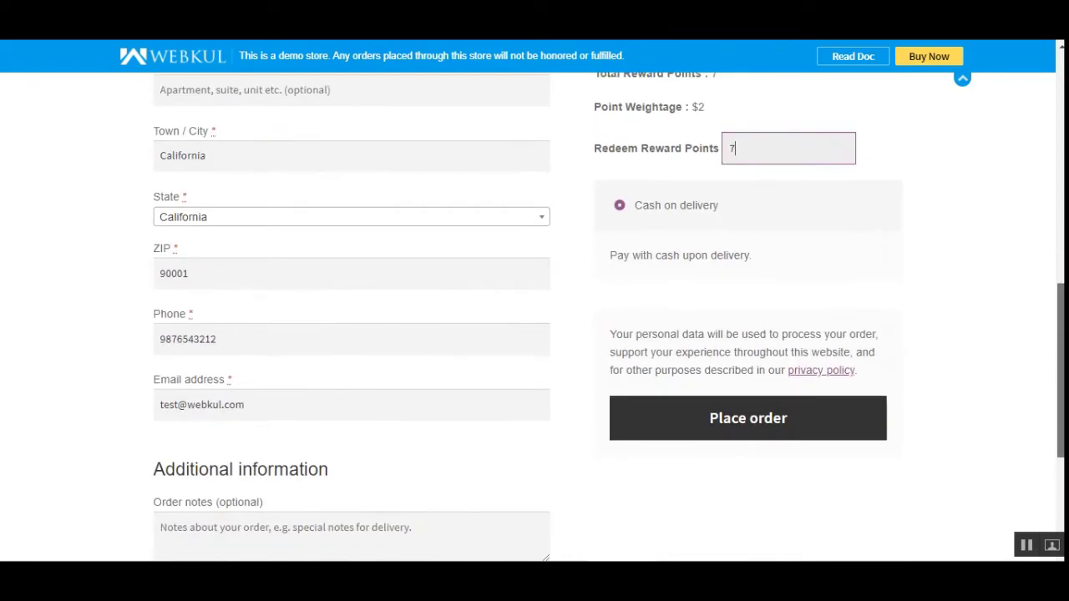
{"action": "left_click", "coordinate": [754, 426]}
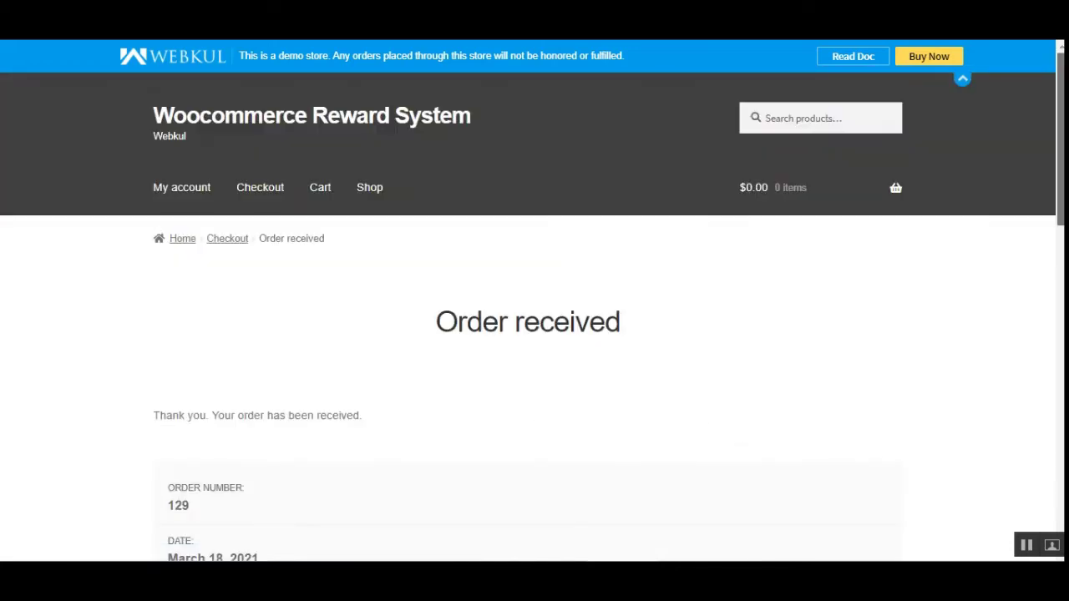
- Check the Order details: Reward Point row at -$14.00, $120.00 subtotal, $106.00 total
{"action": "left_click_drag", "start_coordinate": [1059, 201], "coordinate": [1059, 456]}
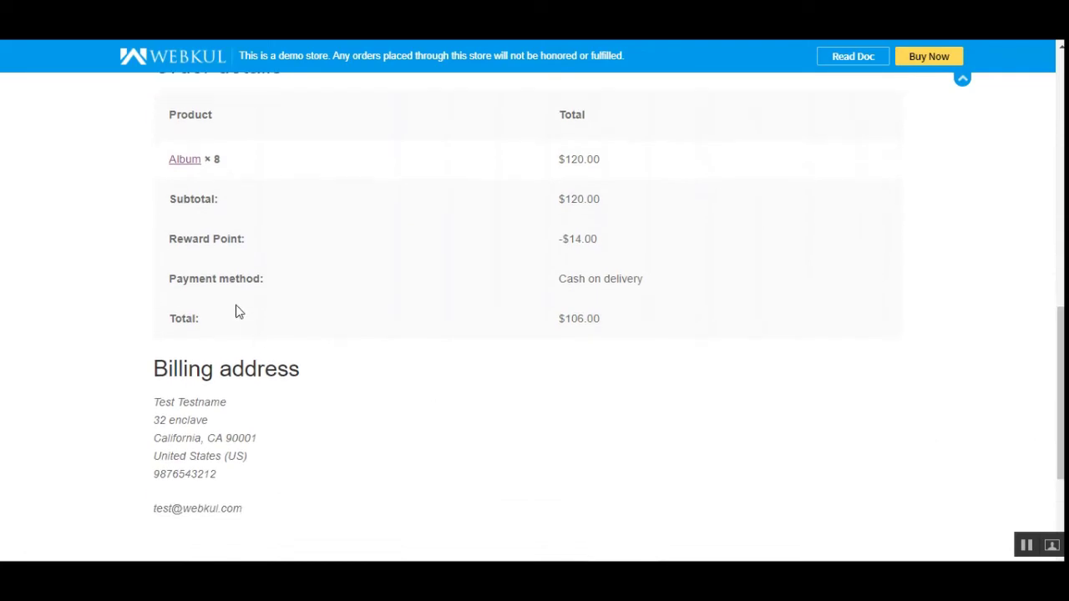
{"action": "left_click_drag", "start_coordinate": [177, 242], "coordinate": [245, 240]}
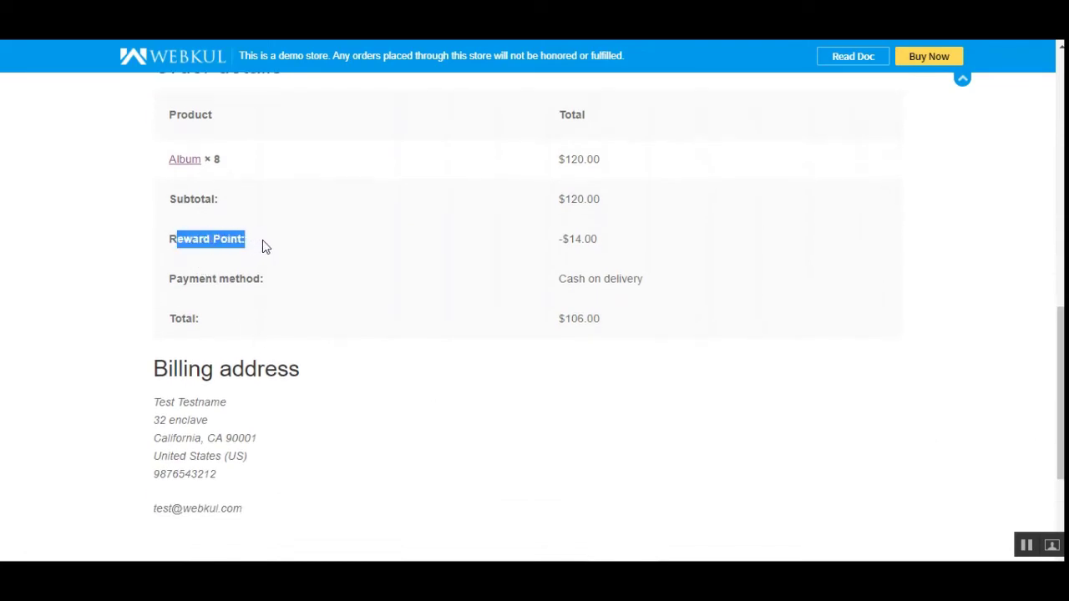
{"action": "left_click_drag", "start_coordinate": [598, 241], "coordinate": [562, 240]}
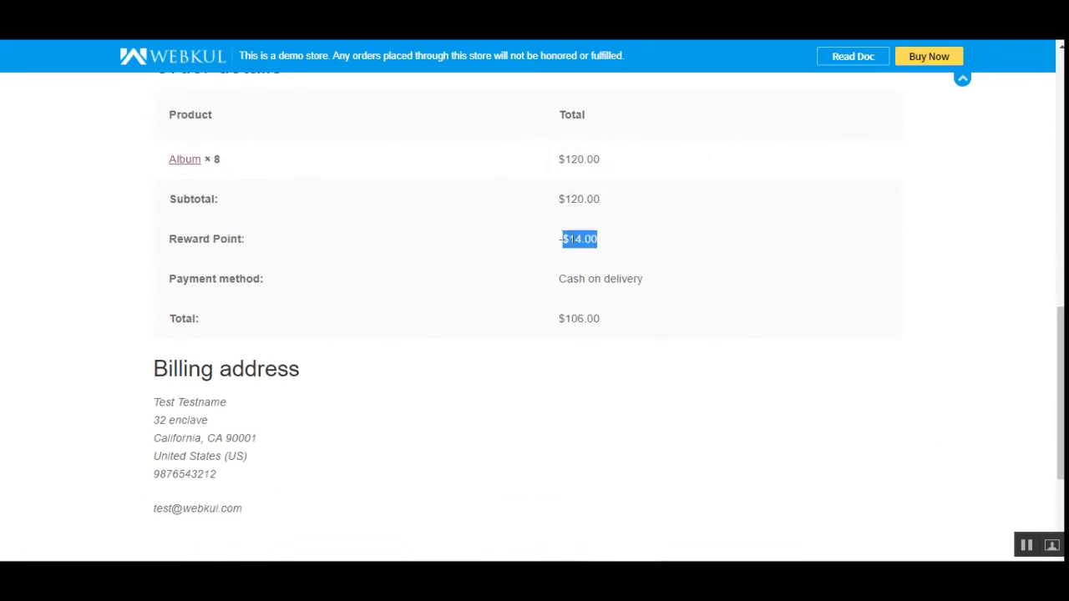
{"action": "left_click", "coordinate": [580, 255]}
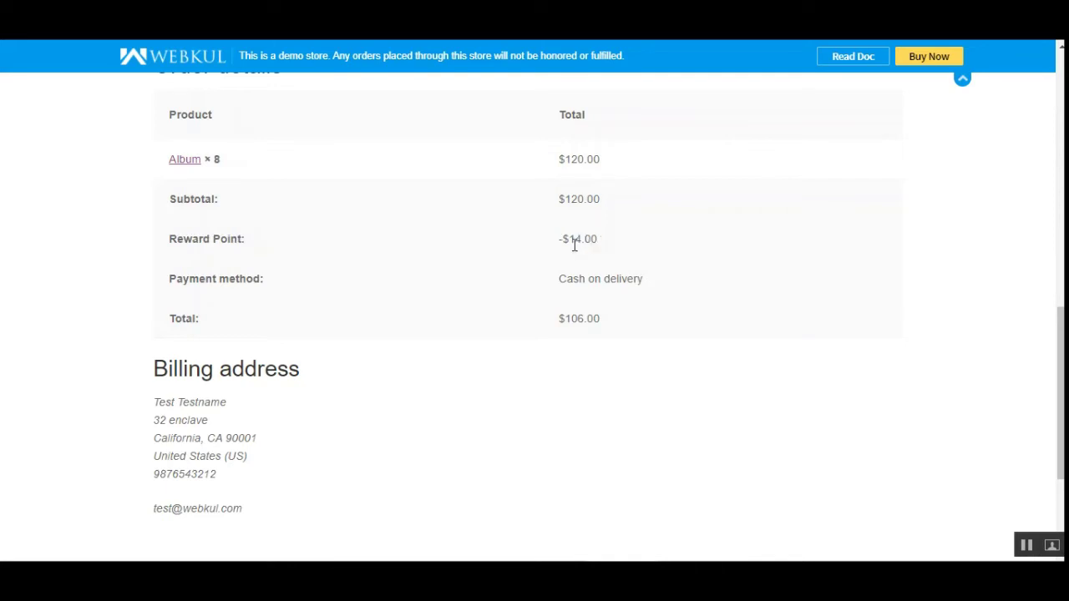
{"action": "scroll", "coordinate": [910, 167], "scroll_direction": "up", "scroll_amount": 10}
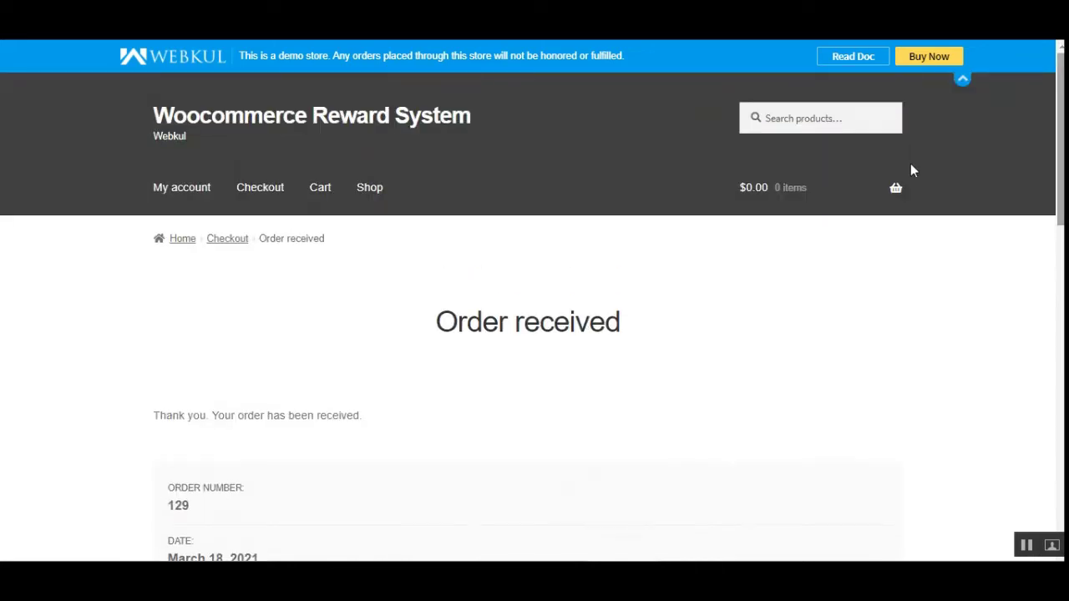
- Go to My account and open the Reward Point history page
{"action": "left_click", "coordinate": [174, 192]}
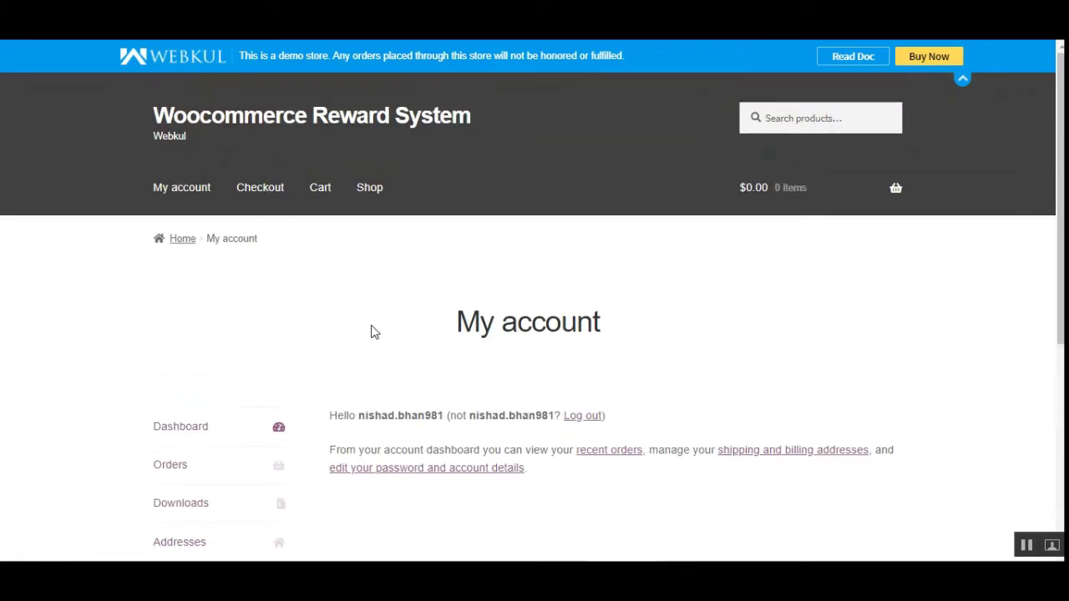
{"action": "scroll", "coordinate": [368, 334], "scroll_direction": "down", "scroll_amount": 3}
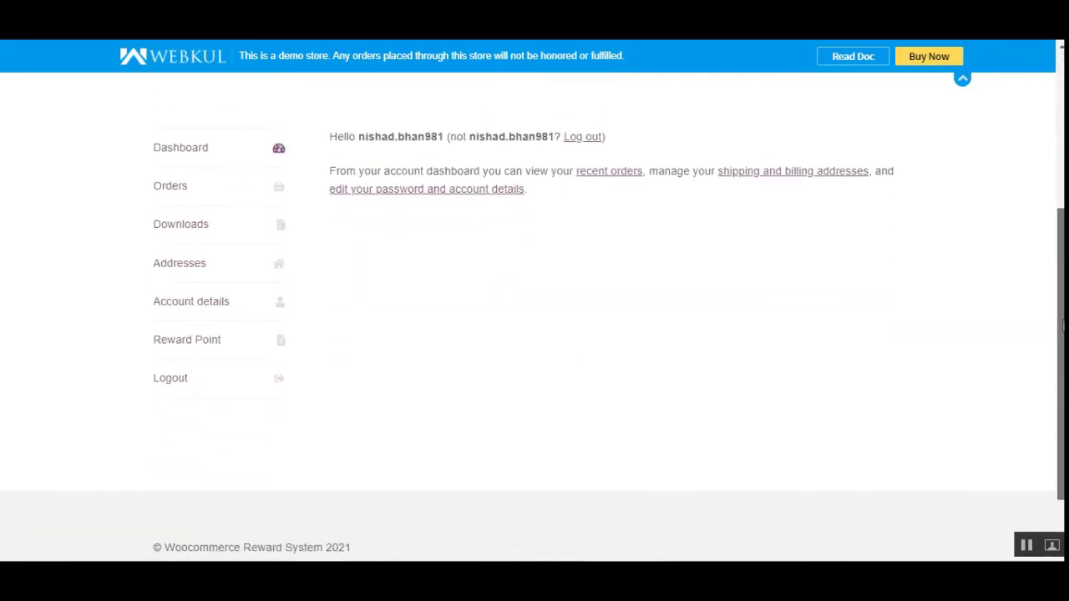
{"action": "left_click", "coordinate": [194, 334]}
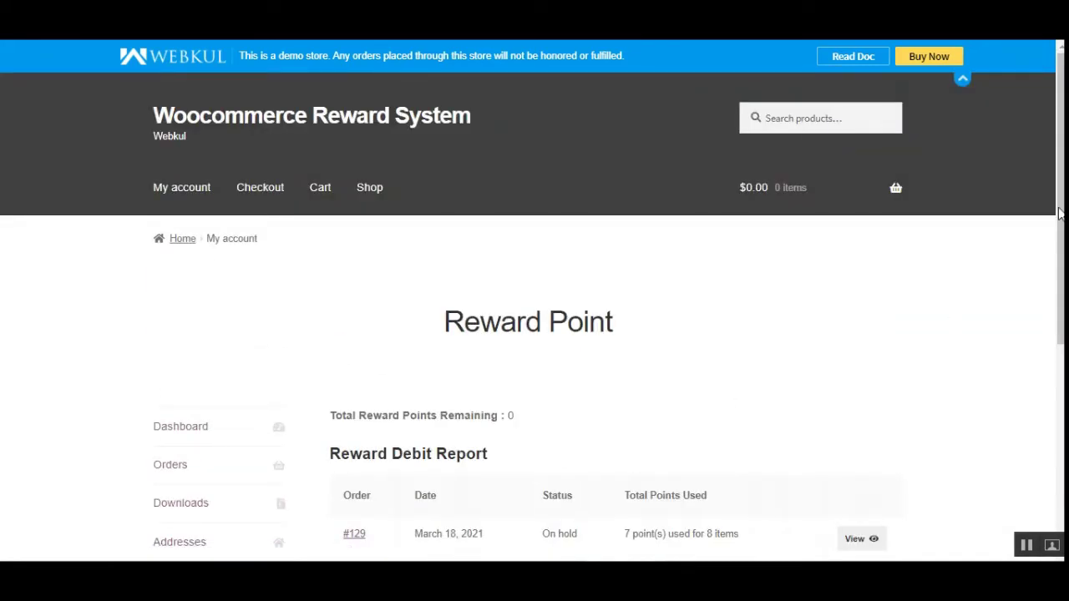
- Review the debit entry: on hold, 7 points used for 8 items, 0 remaining
{"action": "scroll", "coordinate": [1058, 212], "scroll_direction": "down", "scroll_amount": 3}
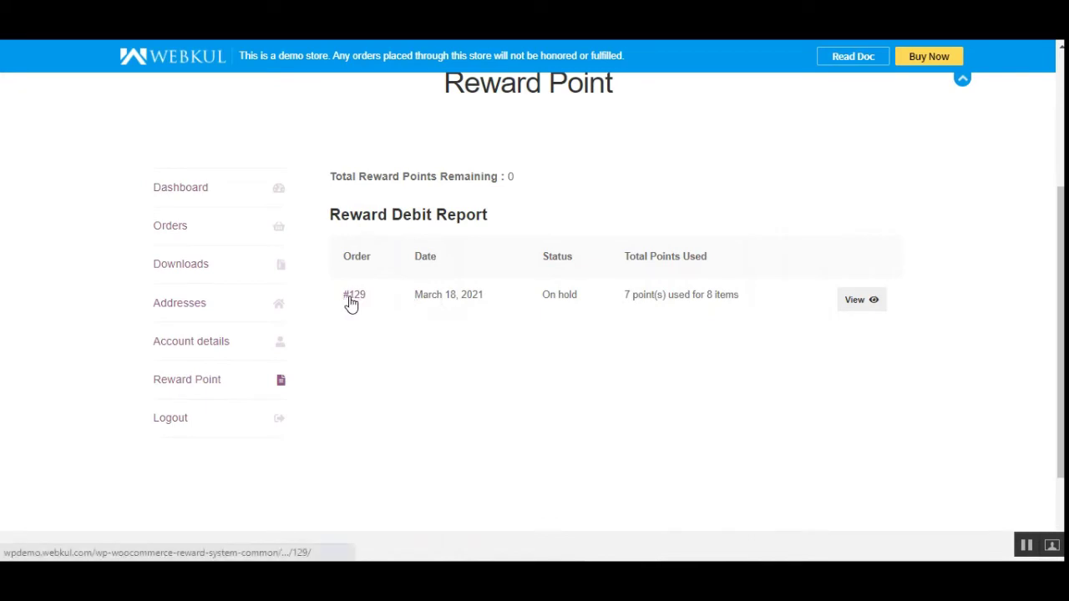
{"action": "left_click_drag", "start_coordinate": [421, 297], "coordinate": [571, 297]}
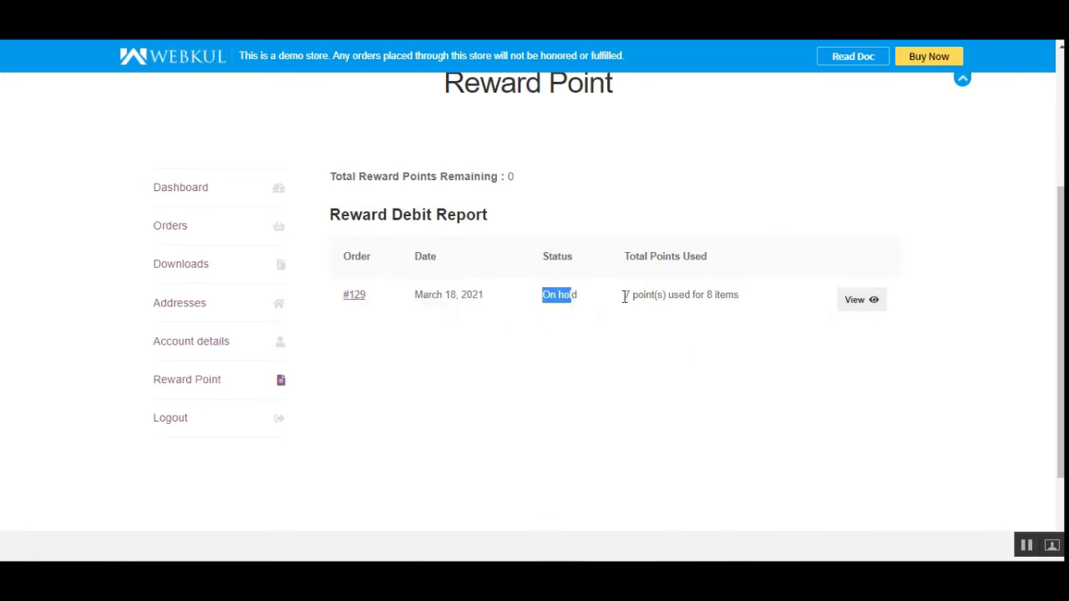
{"action": "left_click_drag", "start_coordinate": [636, 257], "coordinate": [706, 252]}
{"action": "left_click_drag", "start_coordinate": [631, 296], "coordinate": [729, 294]}
{"action": "left_click", "coordinate": [744, 377]}
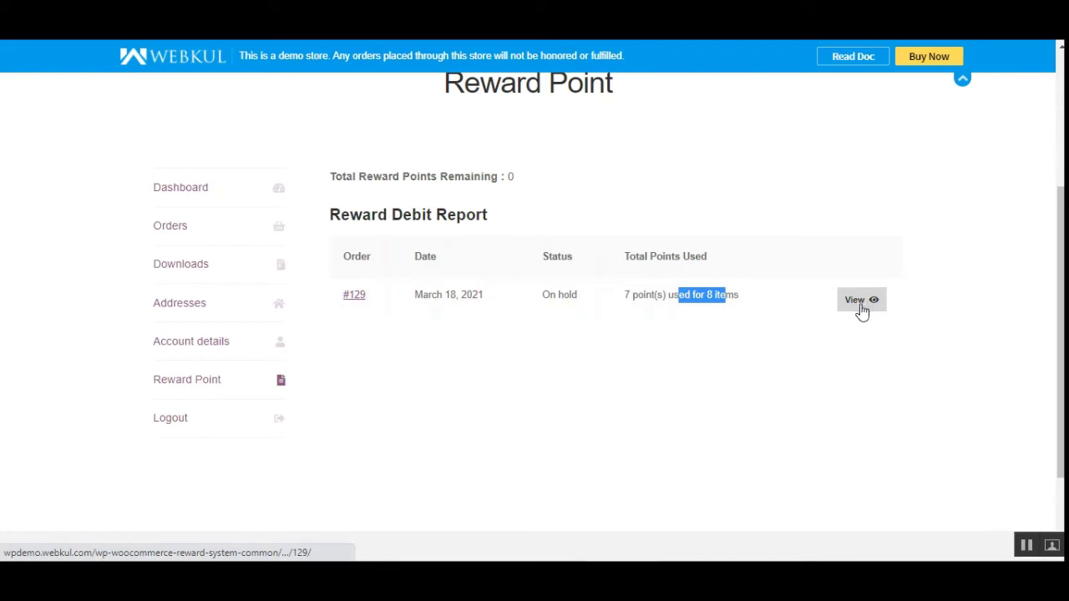
{"action": "left_click", "coordinate": [772, 364]}
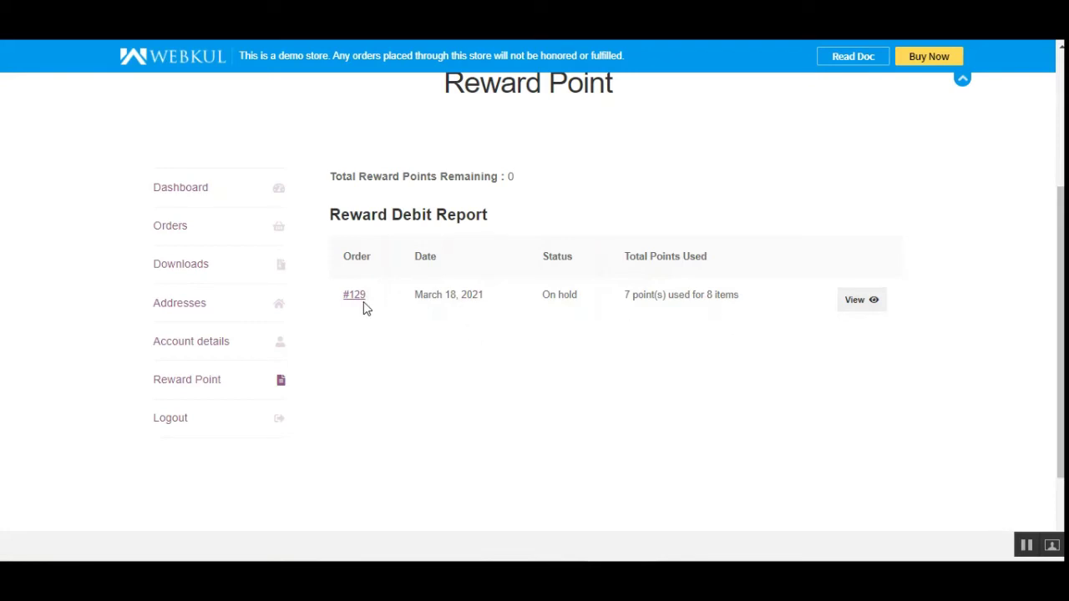
{"action": "scroll", "coordinate": [1050, 275], "scroll_direction": "up", "scroll_amount": 3}
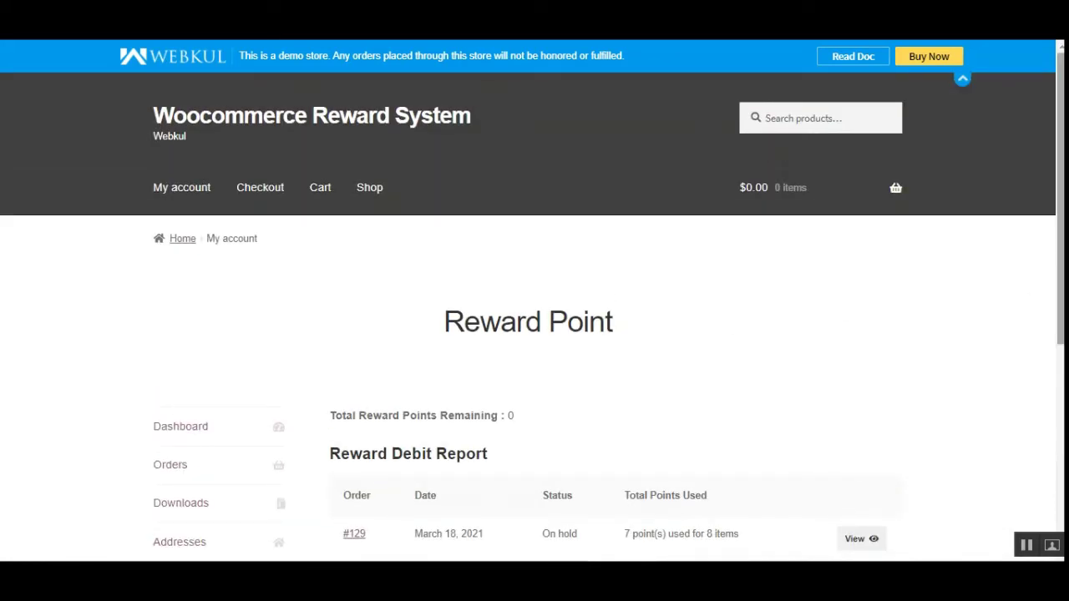
{"action": "scroll", "coordinate": [529, 305], "scroll_direction": "down", "scroll_amount": 2}
{"action": "scroll", "coordinate": [529, 305], "scroll_direction": "up", "scroll_amount": 1}
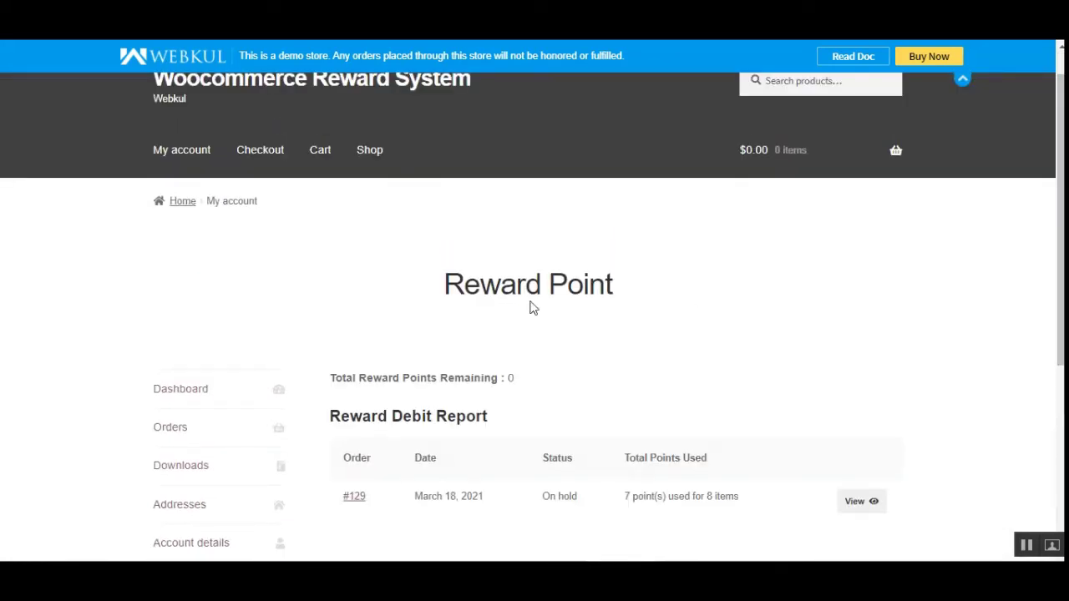
- Open the Album product page from the shop and show its reviews tab
{"action": "left_click", "coordinate": [365, 161]}
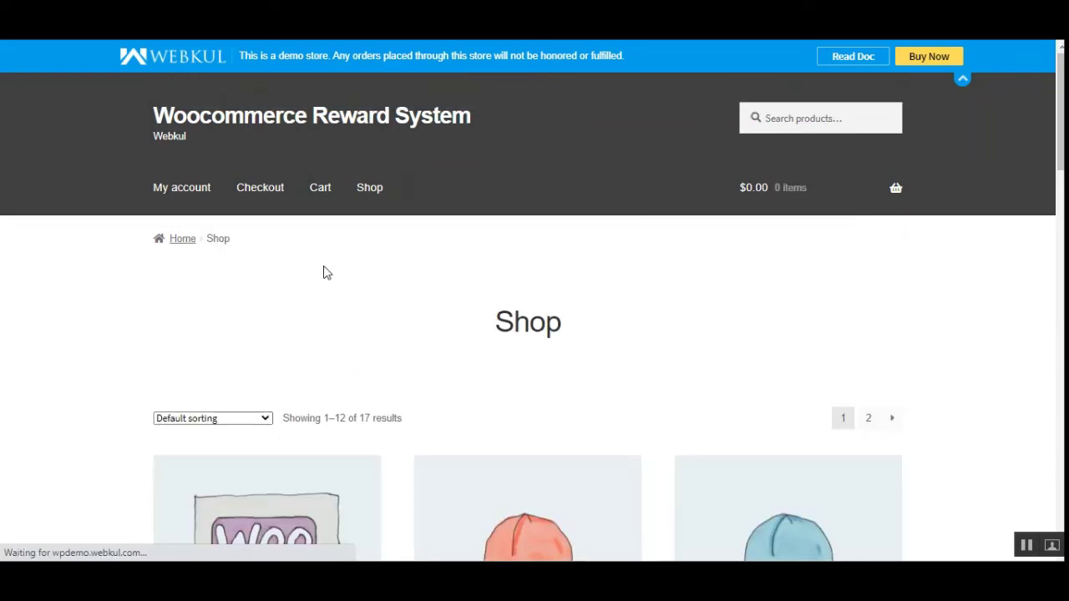
{"action": "scroll", "coordinate": [259, 150], "scroll_direction": "down", "scroll_amount": 5}
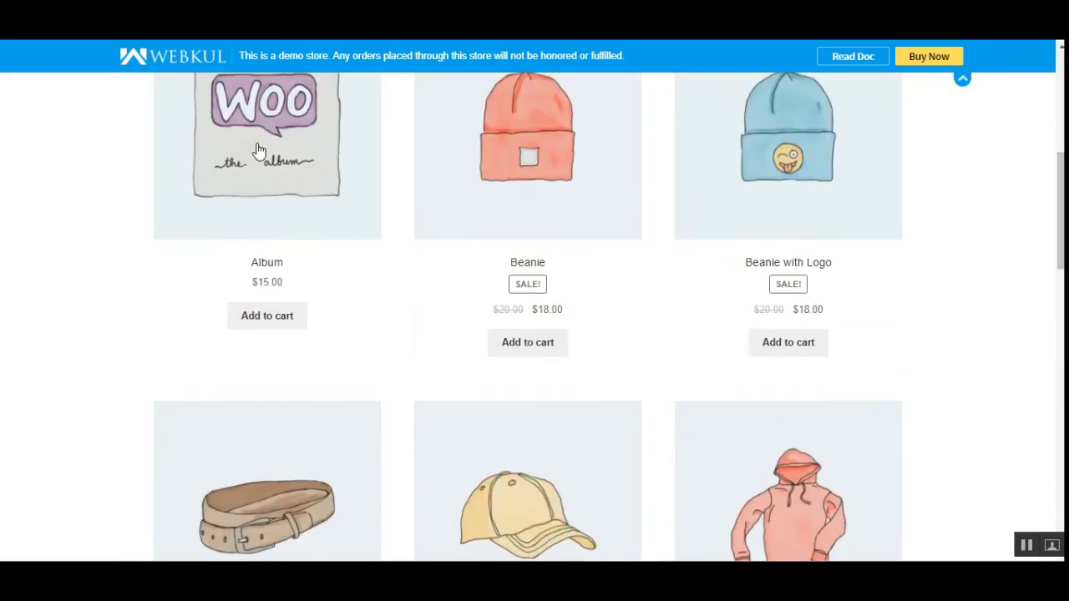
{"action": "left_click", "coordinate": [258, 151]}
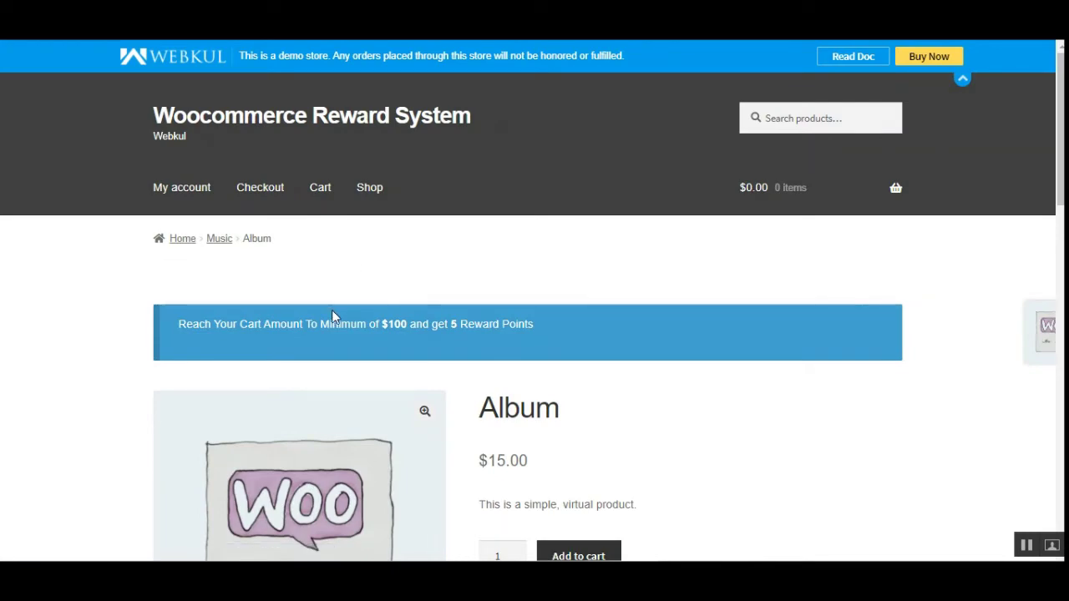
{"action": "left_click_drag", "start_coordinate": [1060, 167], "coordinate": [1059, 271]}
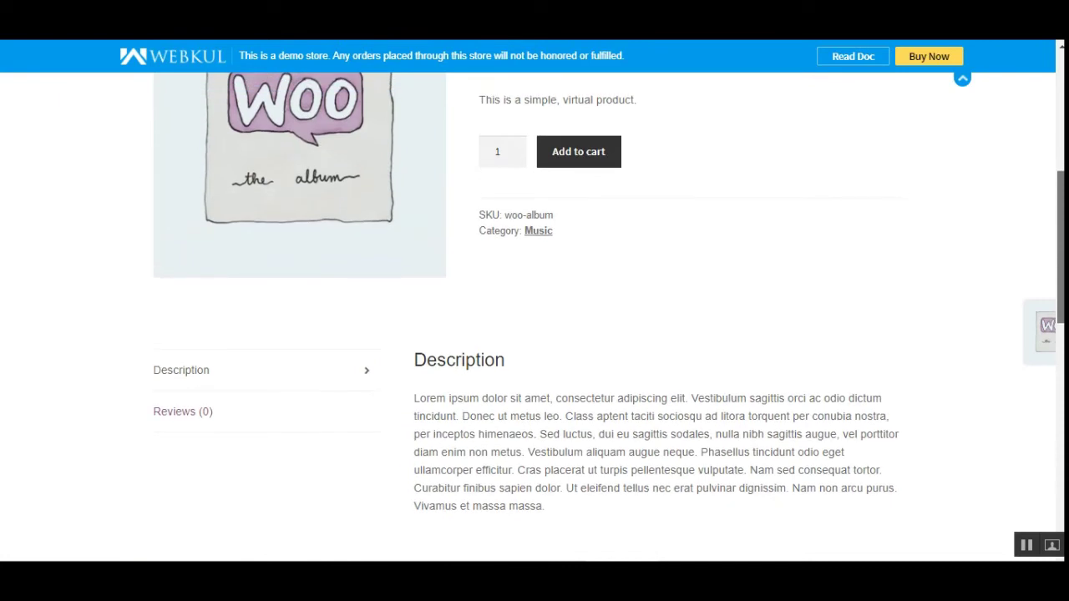
{"action": "left_click", "coordinate": [183, 413]}
{"action": "left_click_drag", "start_coordinate": [1059, 234], "coordinate": [1059, 276]}
- Submit a four-star review of the Album reading 'Best product'
{"action": "left_click", "coordinate": [496, 264]}
{"action": "left_click", "coordinate": [501, 321]}
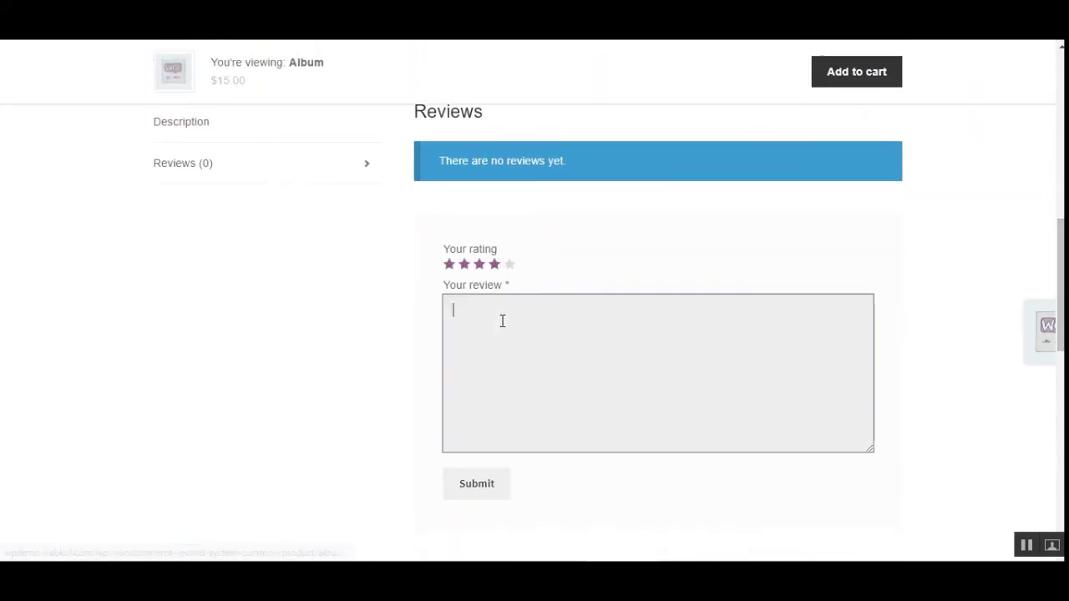
{"action": "type", "text": "Best product"}
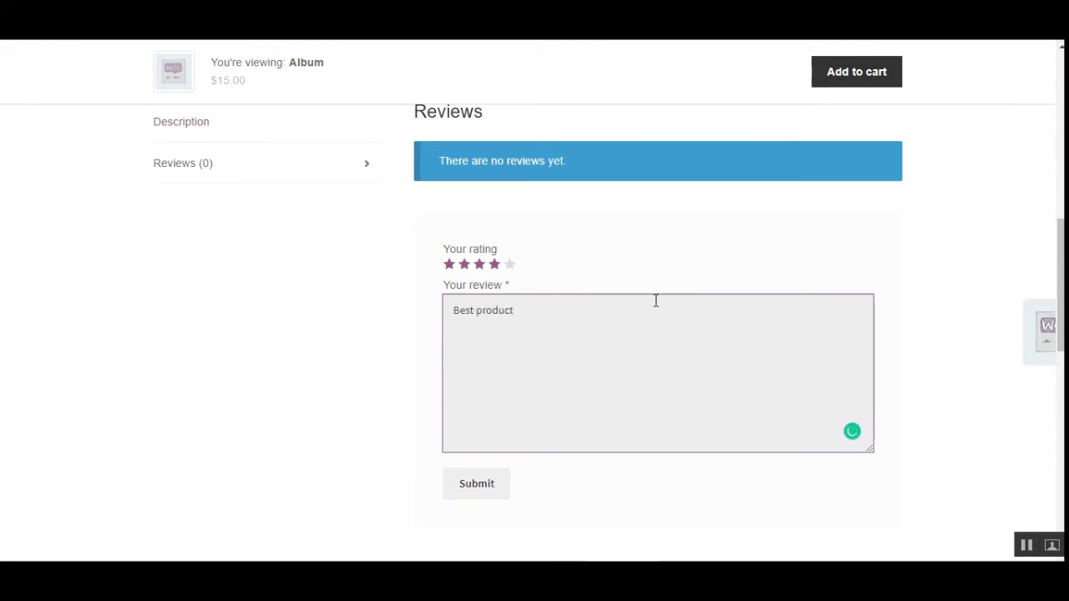
{"action": "scroll", "coordinate": [988, 348], "scroll_direction": "down", "scroll_amount": 5}
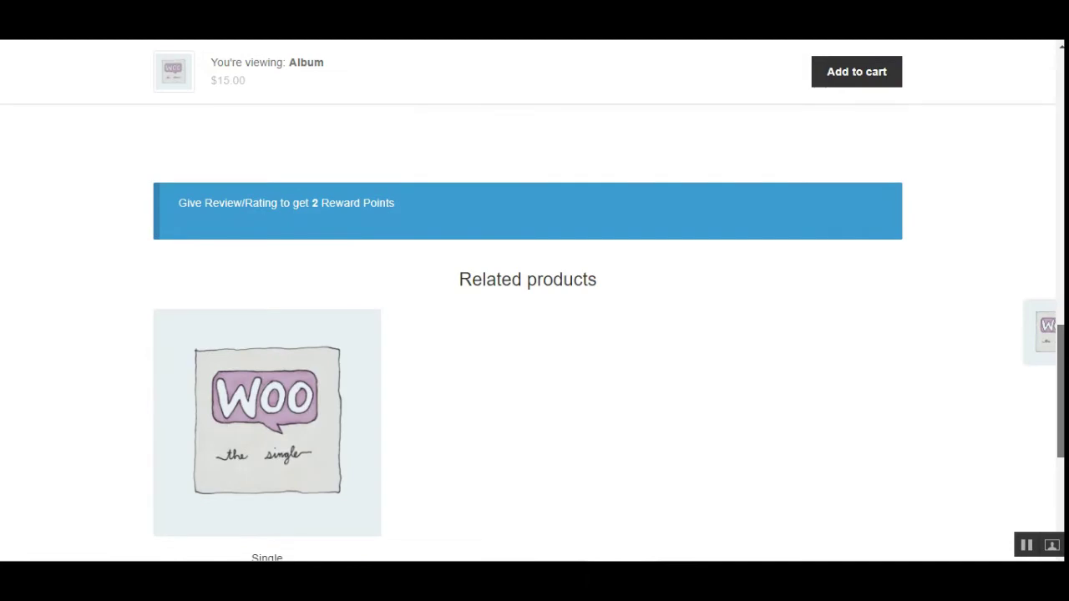
{"action": "scroll", "coordinate": [534, 334], "scroll_direction": "up", "scroll_amount": 6}
{"action": "scroll", "coordinate": [535, 334], "scroll_direction": "down", "scroll_amount": 5}
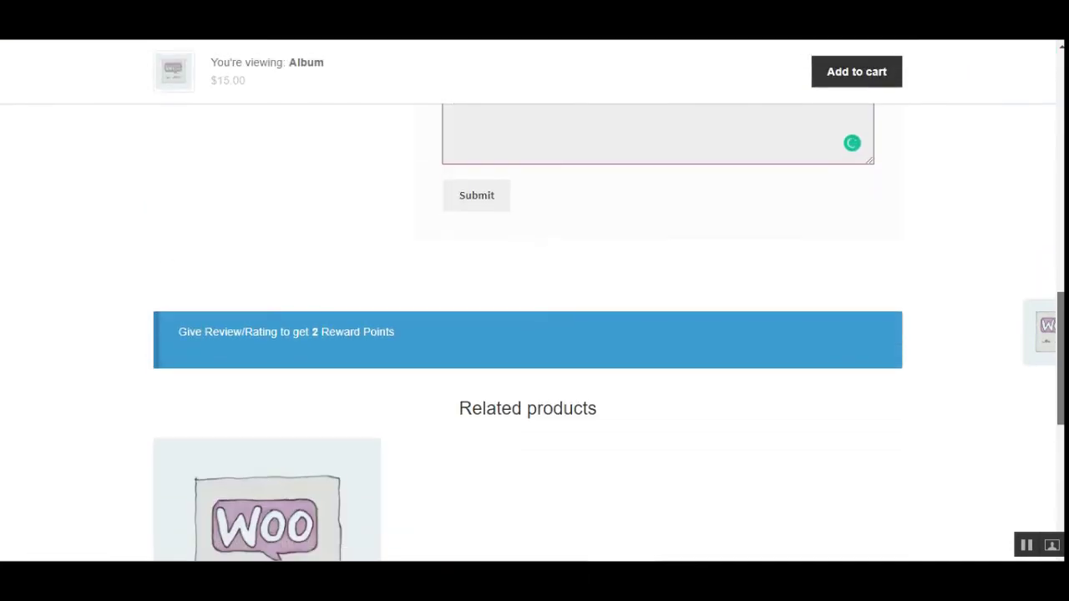
{"action": "scroll", "coordinate": [563, 322], "scroll_direction": "up", "scroll_amount": 1}
{"action": "left_click", "coordinate": [474, 289]}
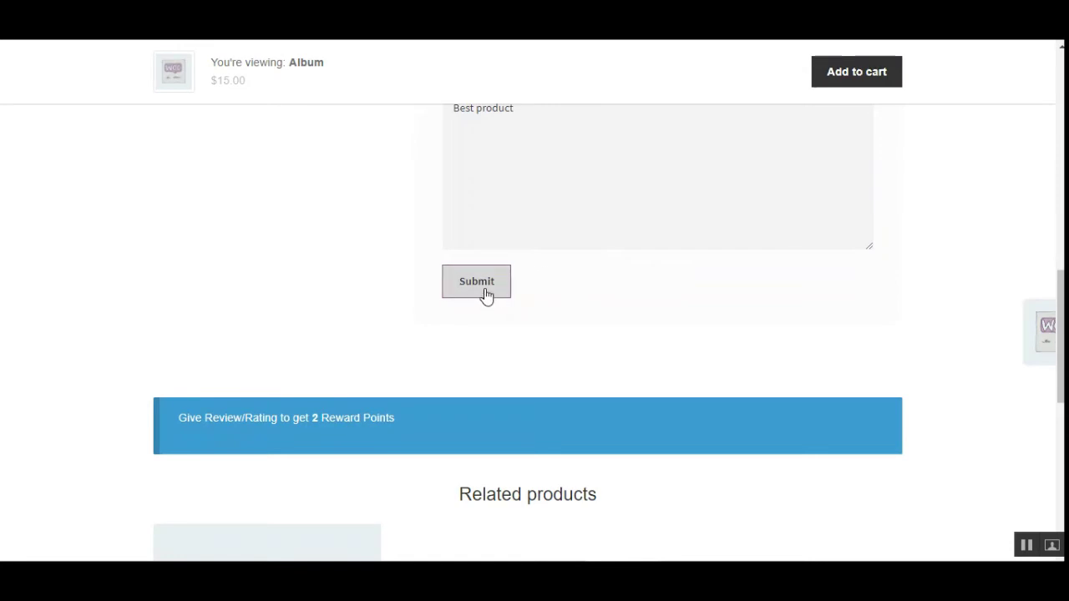
{"action": "left_click", "coordinate": [478, 284]}
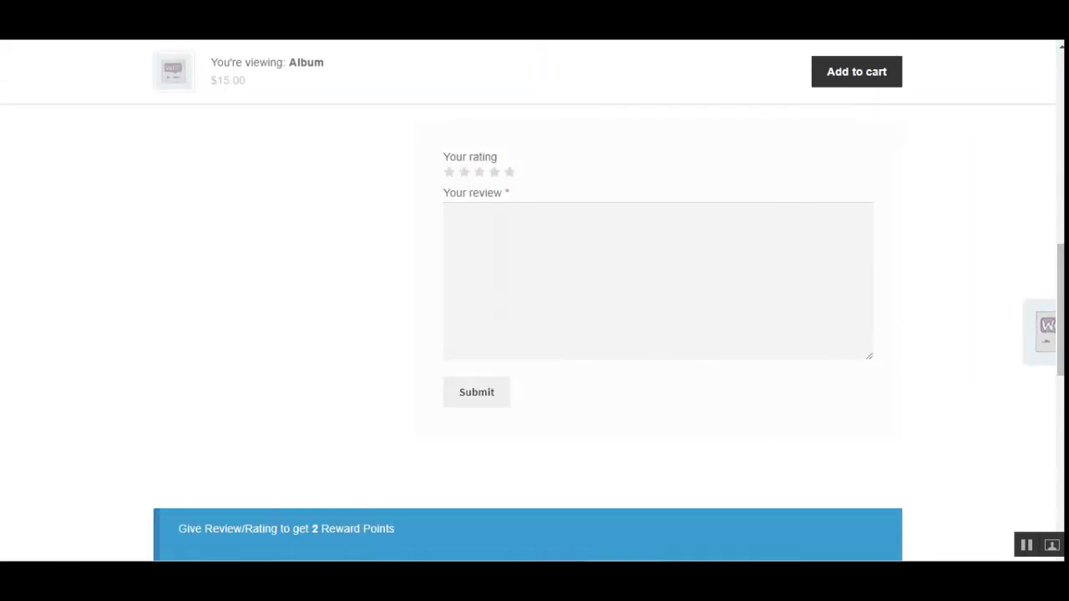
- Go to the customer's My account page and open Reward Point
{"action": "scroll", "coordinate": [534, 334], "scroll_direction": "up", "scroll_amount": 2}
{"action": "scroll", "coordinate": [567, 145], "scroll_direction": "up", "scroll_amount": 2}
{"action": "scroll", "coordinate": [567, 145], "scroll_direction": "down", "scroll_amount": 3}
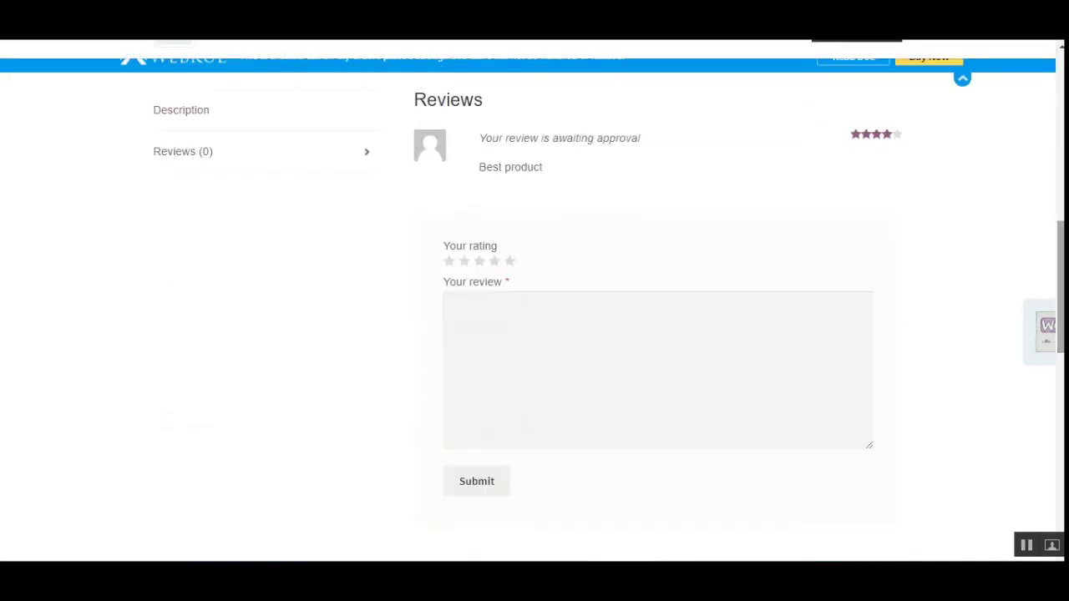
{"action": "scroll", "coordinate": [551, 281], "scroll_direction": "up", "scroll_amount": 10}
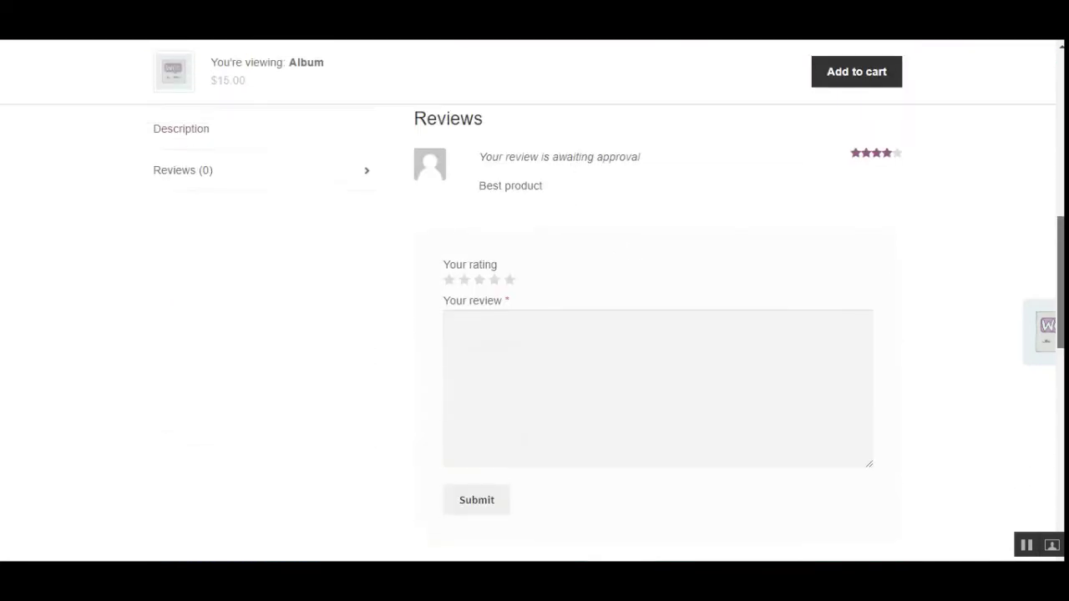
{"action": "left_click", "coordinate": [185, 127]}
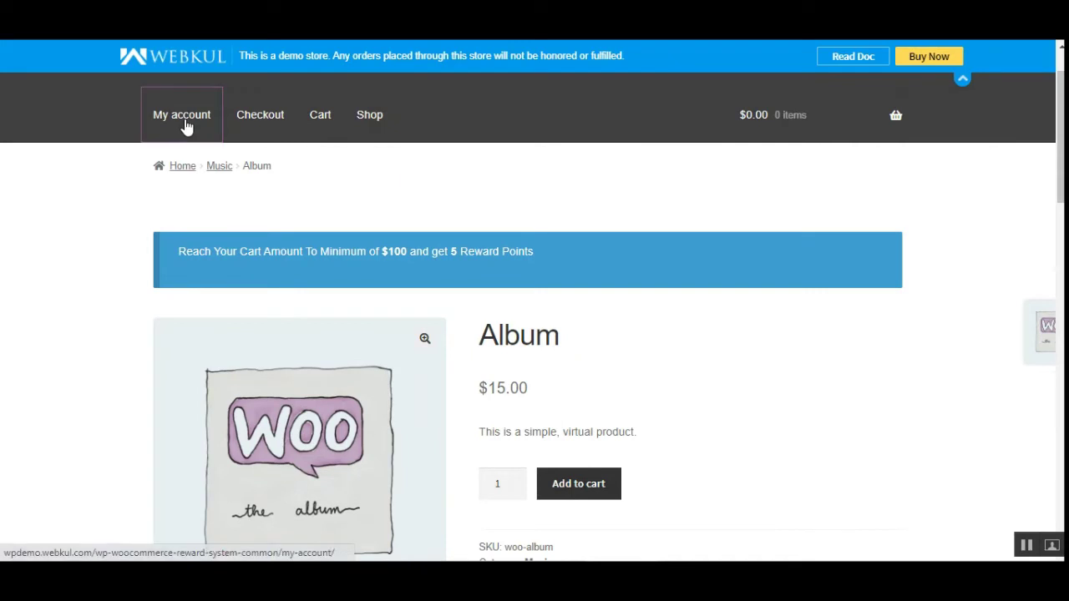
{"action": "scroll", "coordinate": [961, 311], "scroll_direction": "down", "scroll_amount": 3}
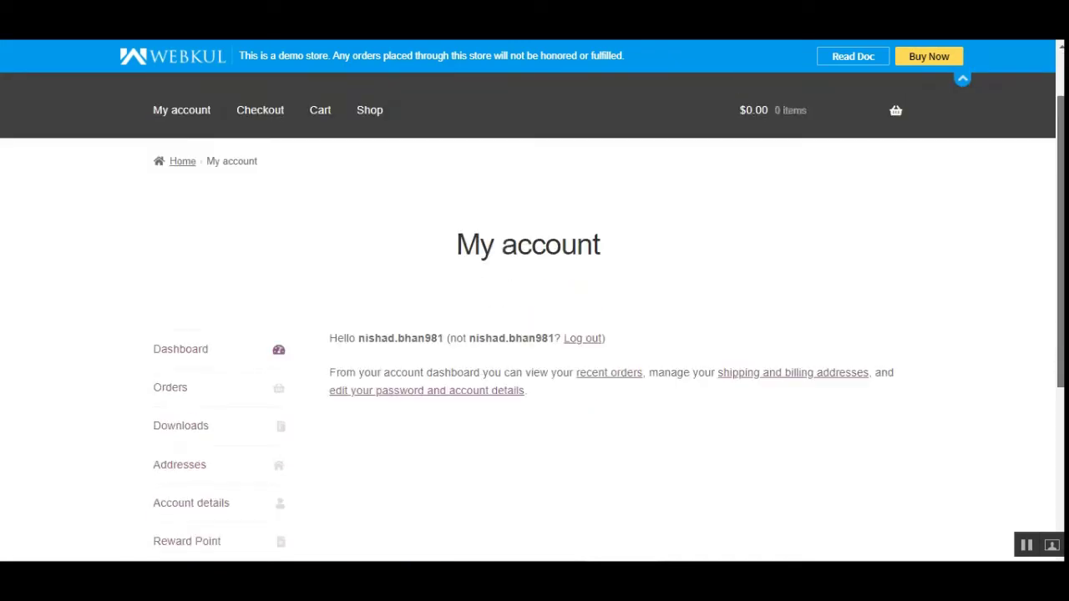
{"action": "left_click", "coordinate": [207, 417]}
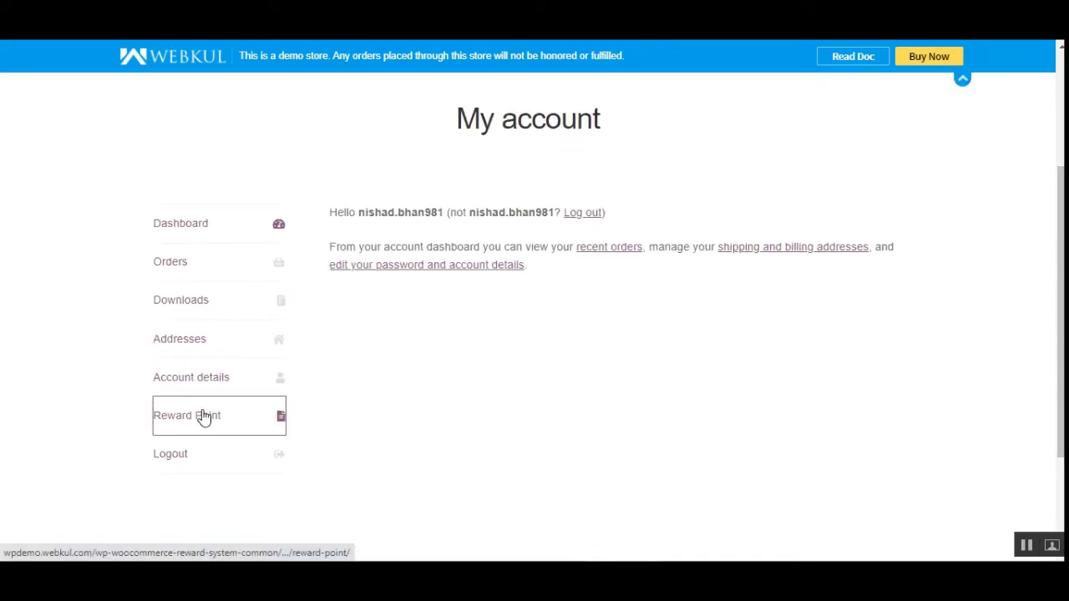
- Highlight the 0 remaining reward points and review the single debit entry
{"action": "scroll", "coordinate": [467, 304], "scroll_direction": "down", "scroll_amount": 3}
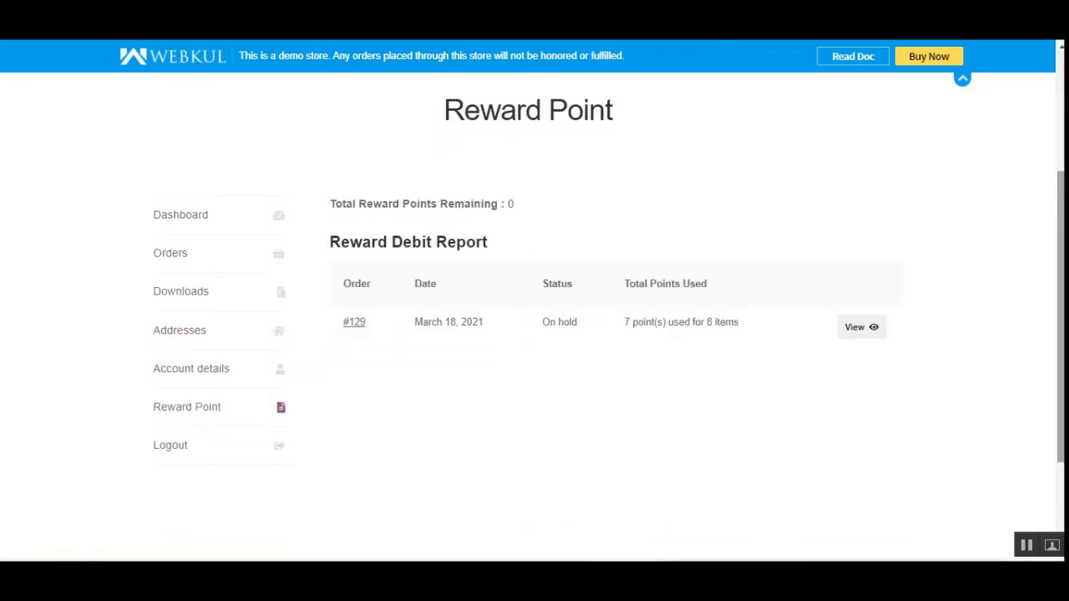
{"action": "left_click_drag", "start_coordinate": [354, 200], "coordinate": [546, 215]}
{"action": "left_click", "coordinate": [573, 215]}
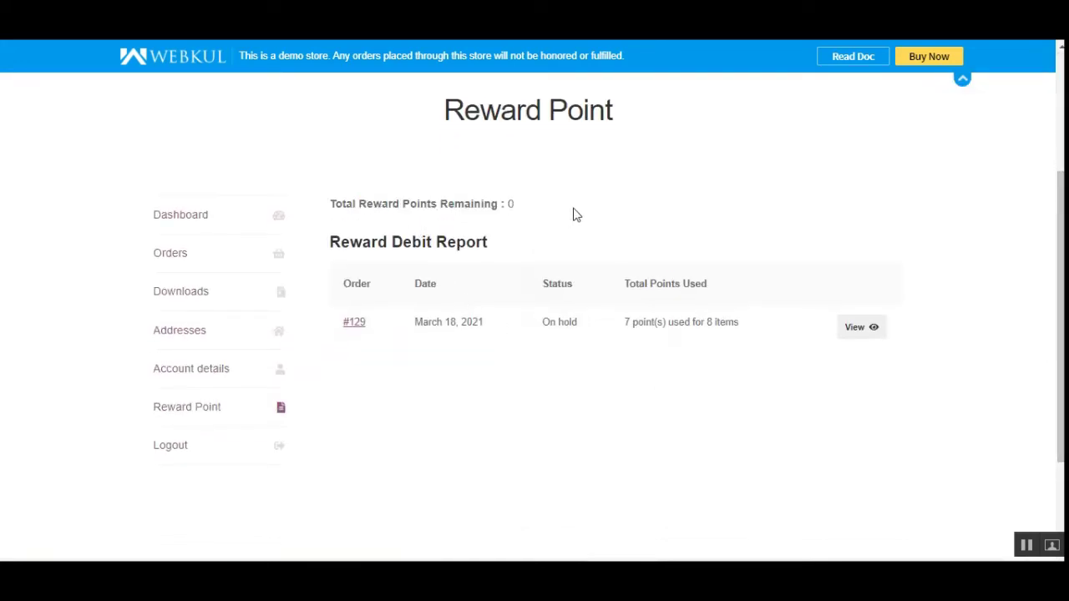
{"action": "left_click_drag", "start_coordinate": [1062, 314], "coordinate": [1062, 398]}
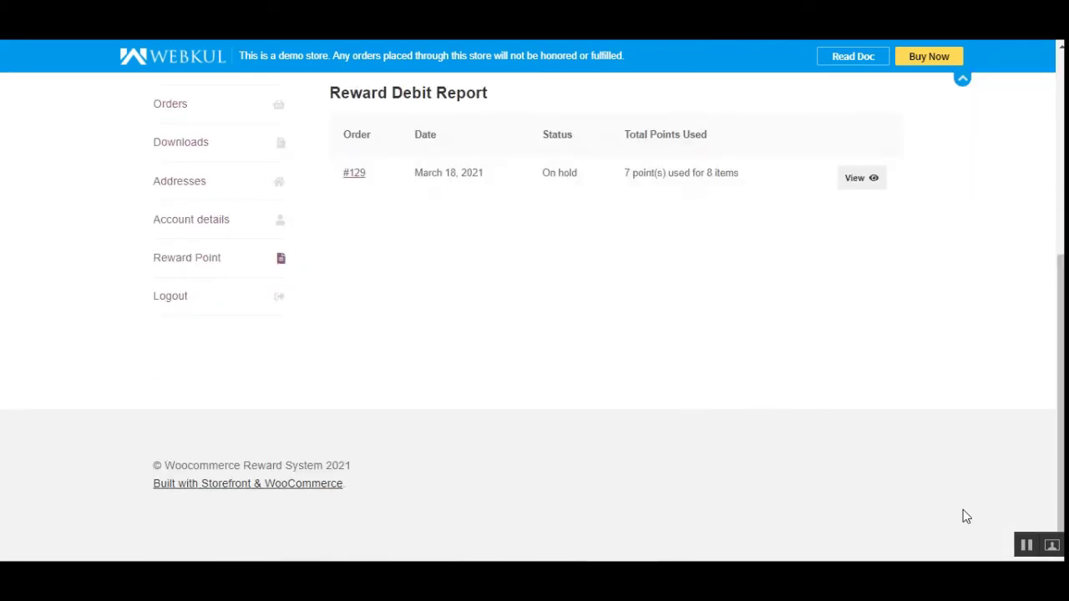
{"action": "scroll", "coordinate": [954, 443], "scroll_direction": "up", "scroll_amount": 2}
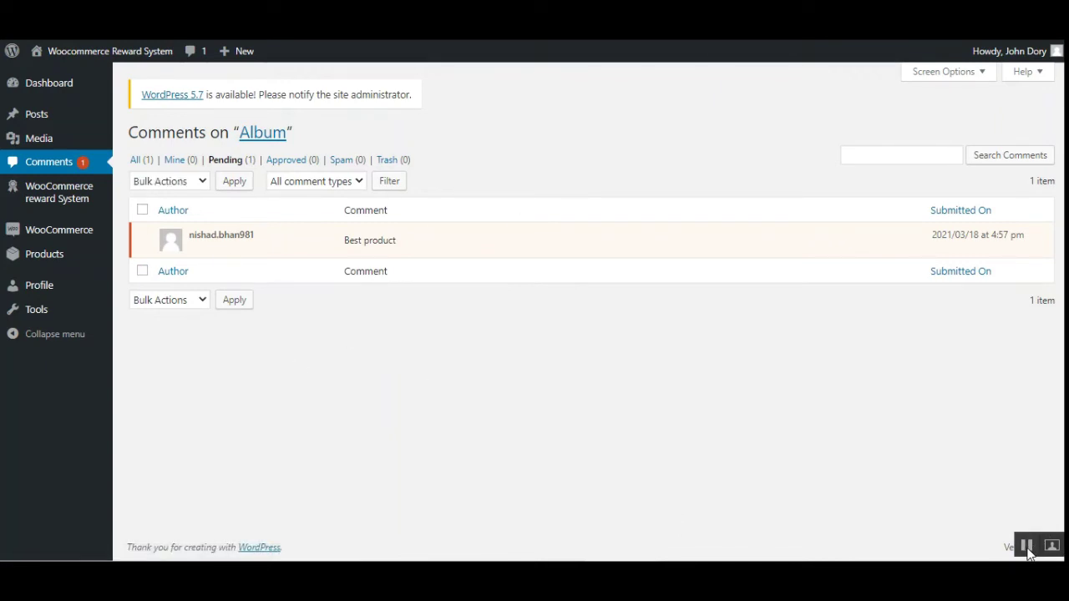
- Select all comments on Album, including the pending 'Best product' review
{"action": "left_click", "coordinate": [142, 271]}
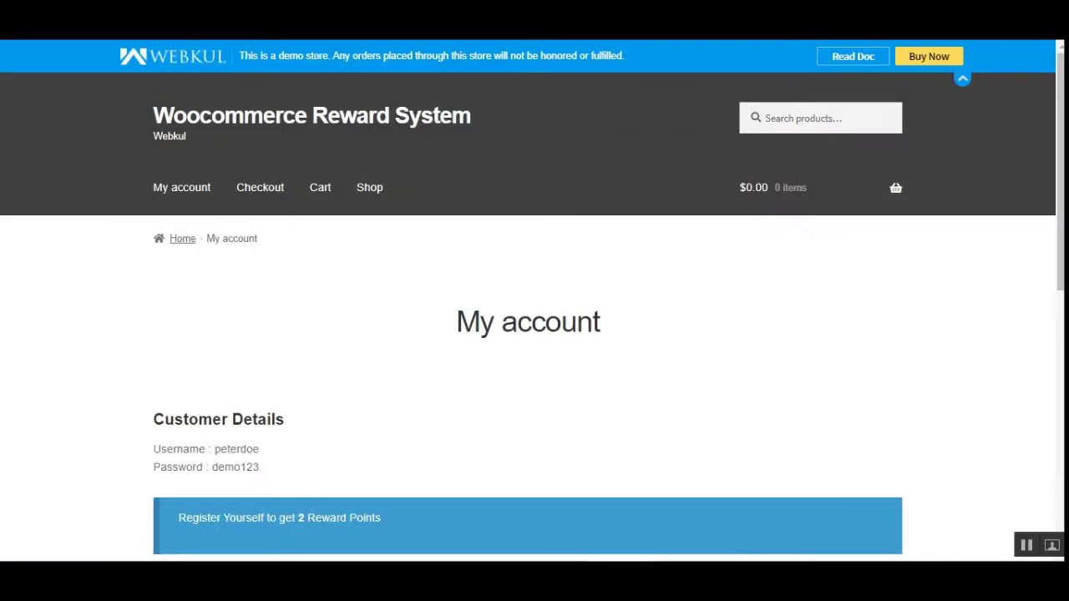
{"action": "scroll", "coordinate": [1044, 285], "scroll_direction": "down", "scroll_amount": 4}
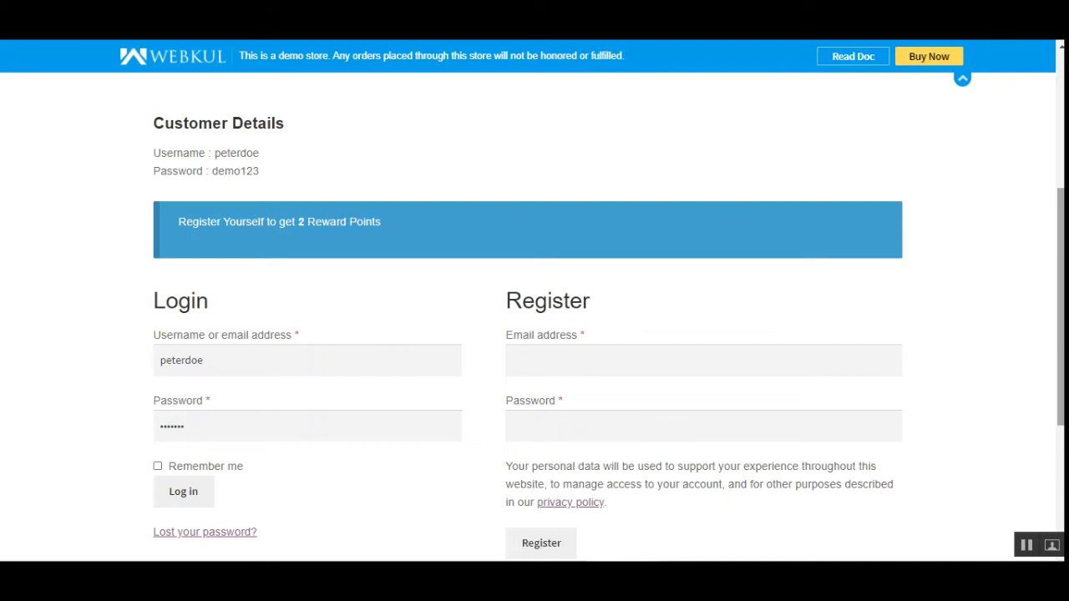
{"action": "scroll", "coordinate": [534, 301], "scroll_direction": "down", "scroll_amount": 3}
{"action": "scroll", "coordinate": [535, 300], "scroll_direction": "up", "scroll_amount": 6}
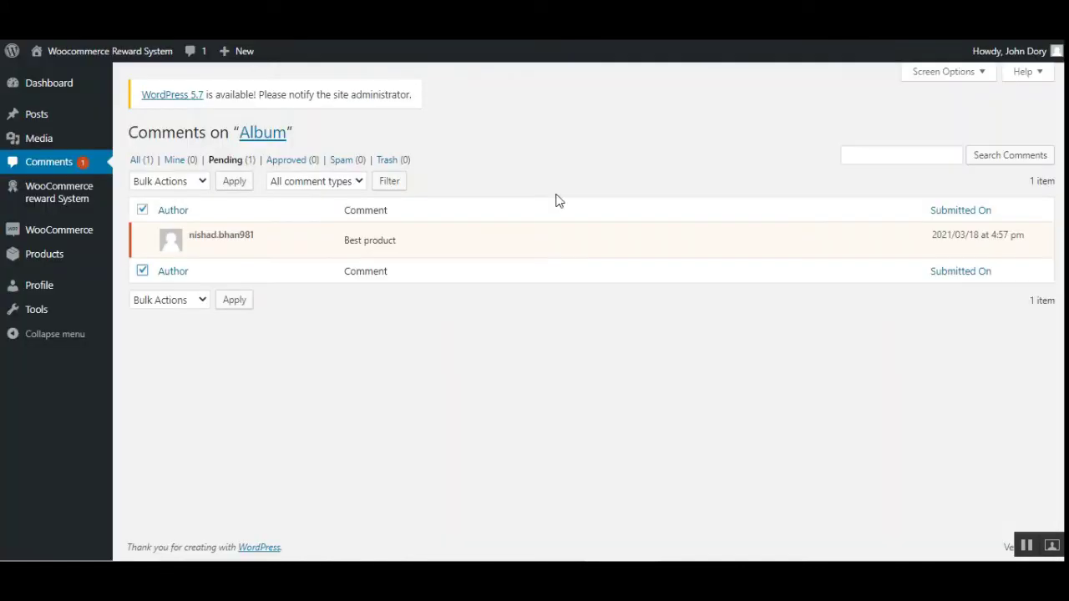
- From the Dashboard, open WooCommerce reward System's Customer Reward Points details
{"action": "left_click", "coordinate": [48, 83]}
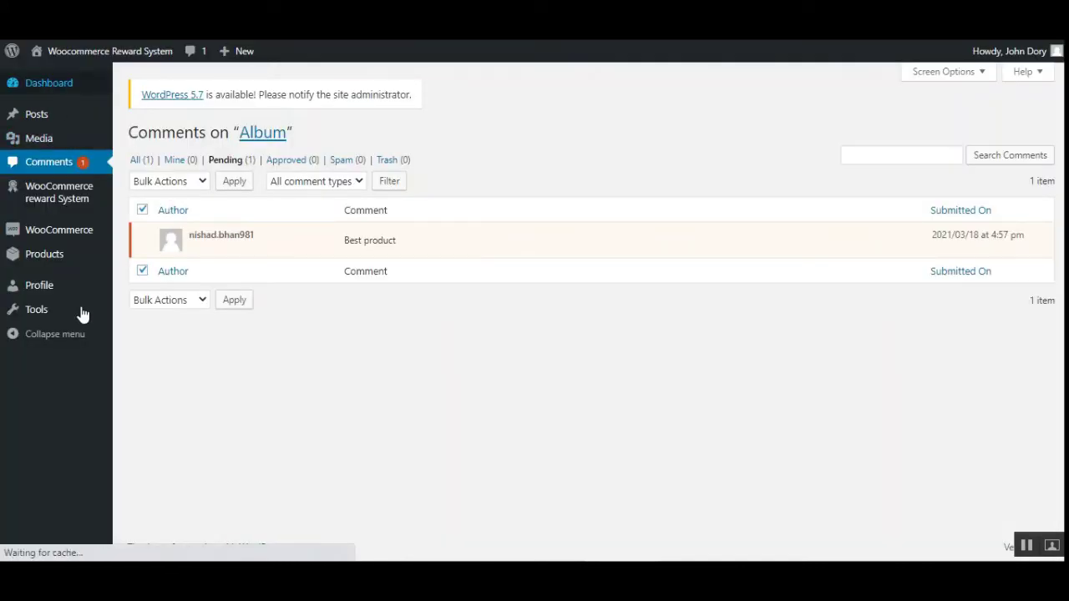
{"action": "mouse_move", "coordinate": [60, 206]}
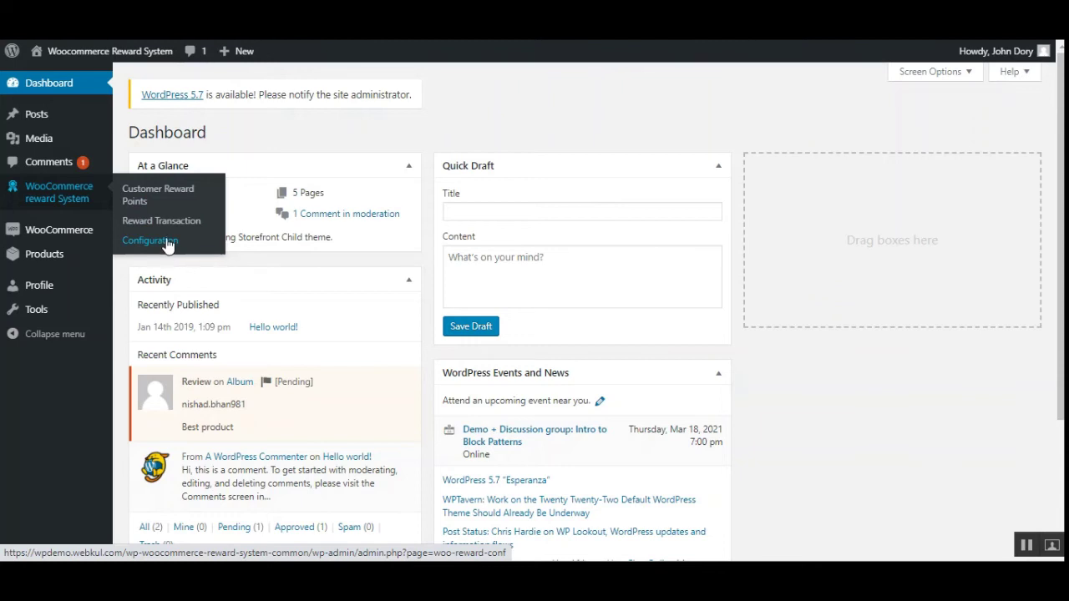
{"action": "right_click", "coordinate": [143, 192]}
{"action": "left_click", "coordinate": [177, 201]}
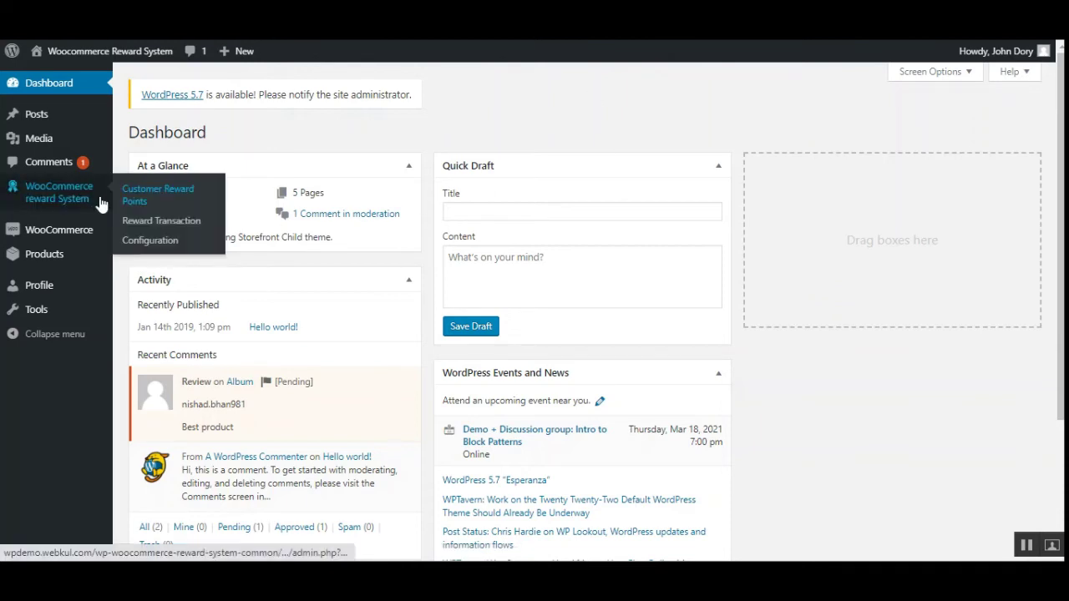
{"action": "left_click", "coordinate": [188, 205]}
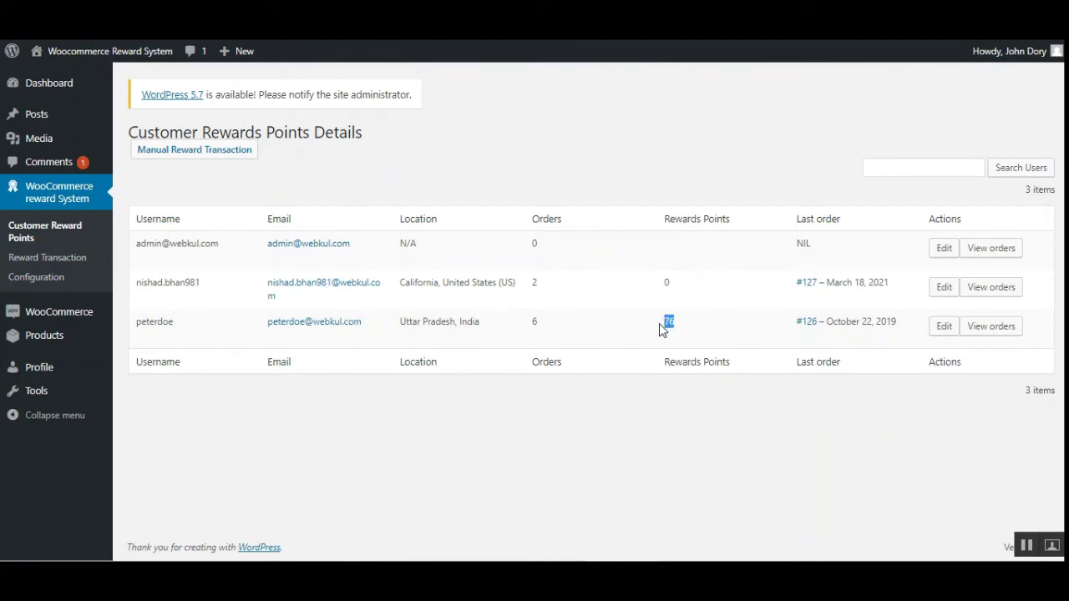
{"action": "left_click_drag", "start_coordinate": [833, 322], "coordinate": [900, 327]}
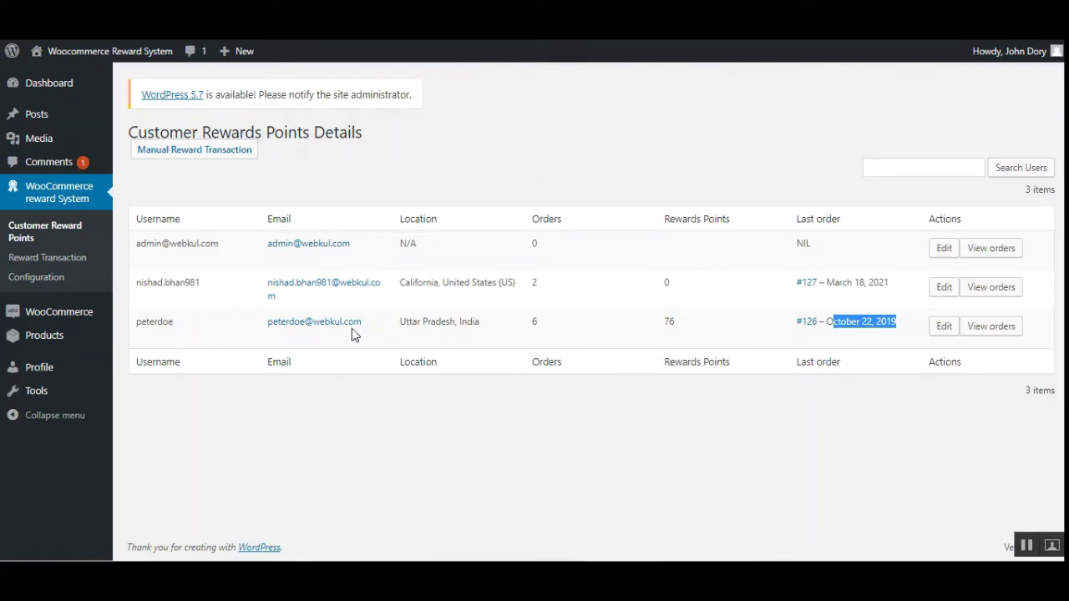
{"action": "double_click", "coordinate": [535, 321]}
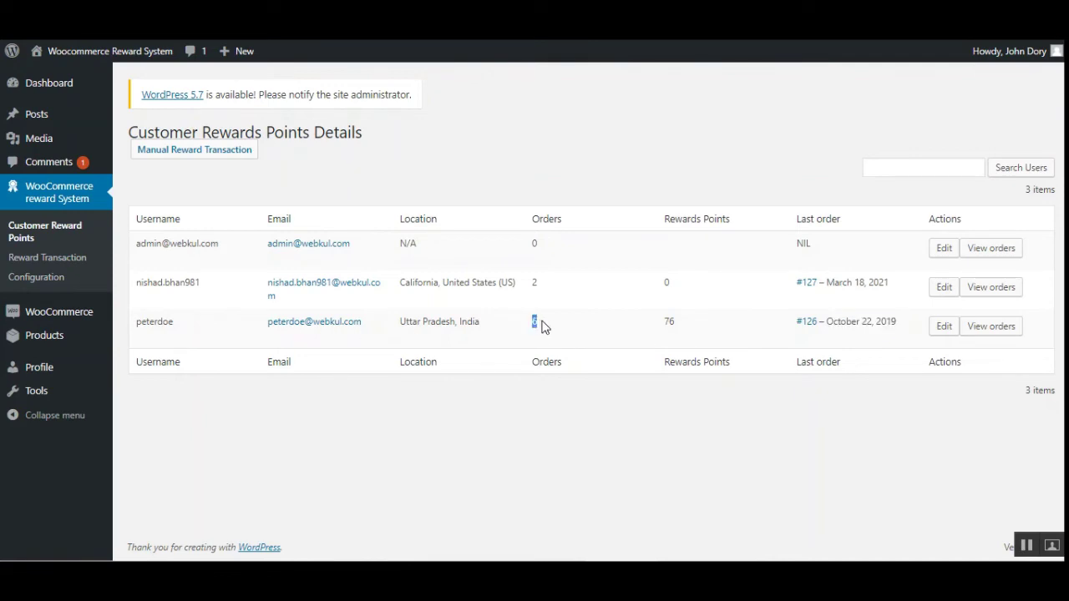
{"action": "double_click", "coordinate": [672, 323]}
- Save a custom reward transaction crediting the reviewing customer 9 points
{"action": "left_click", "coordinate": [200, 162]}
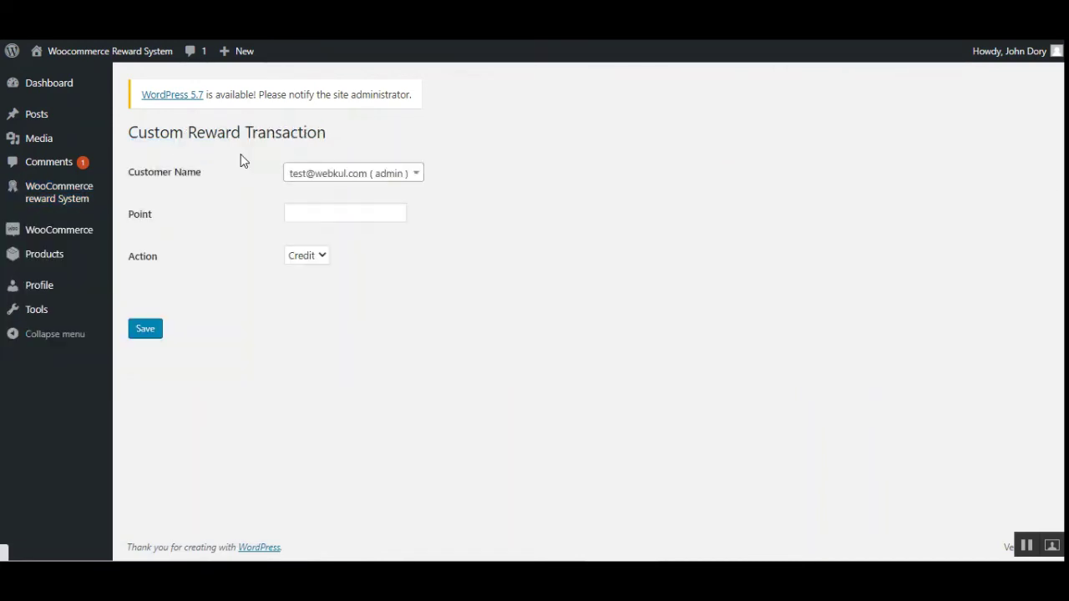
{"action": "left_click", "coordinate": [410, 177]}
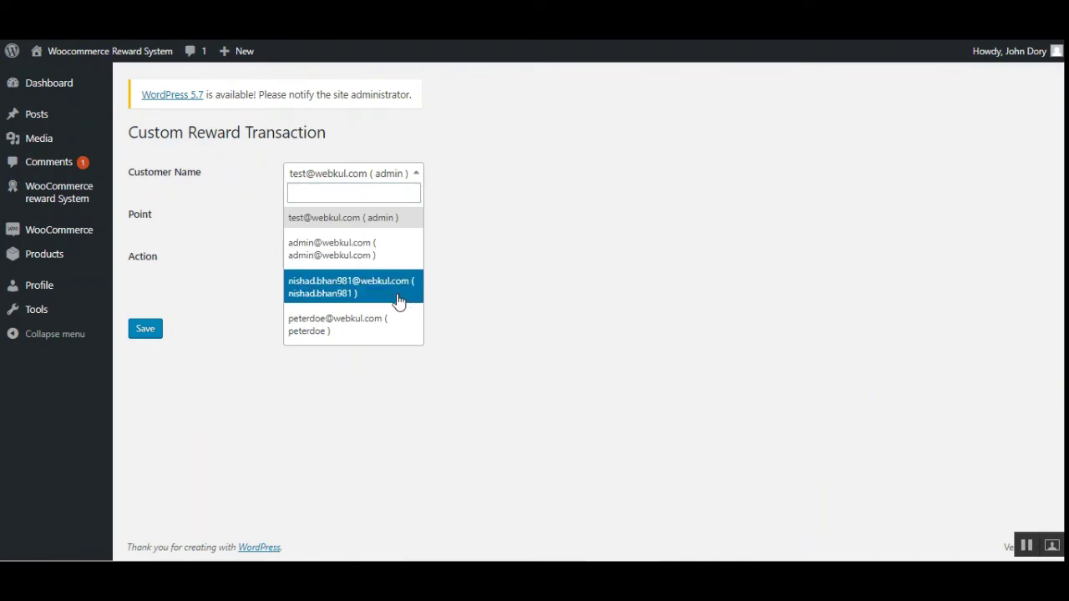
{"action": "left_click", "coordinate": [400, 297]}
{"action": "left_click", "coordinate": [398, 213]}
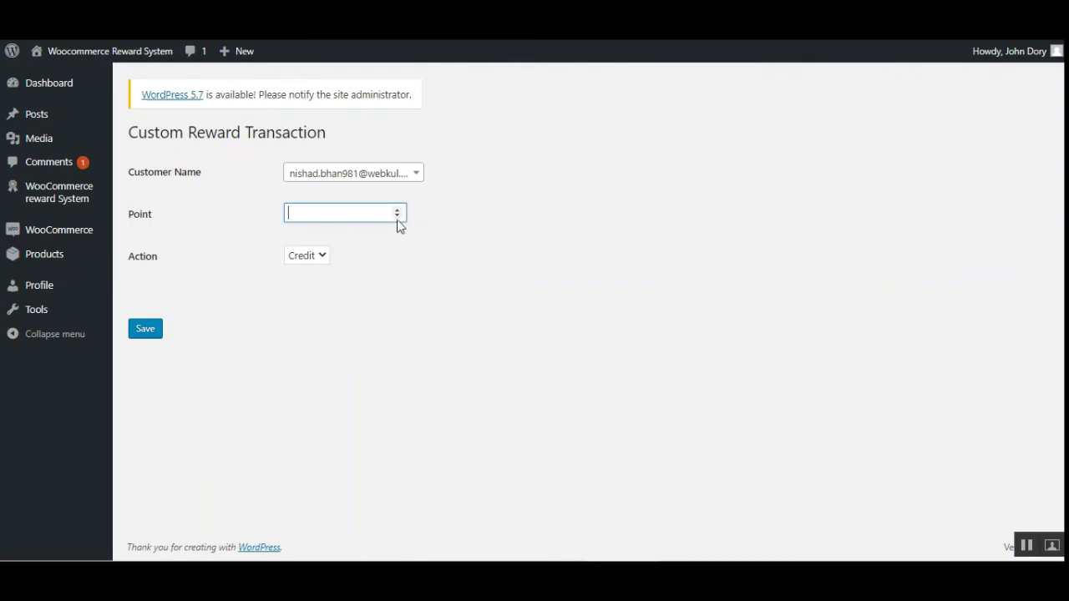
{"action": "type", "text": "1"}
{"action": "double_click", "coordinate": [398, 210]}
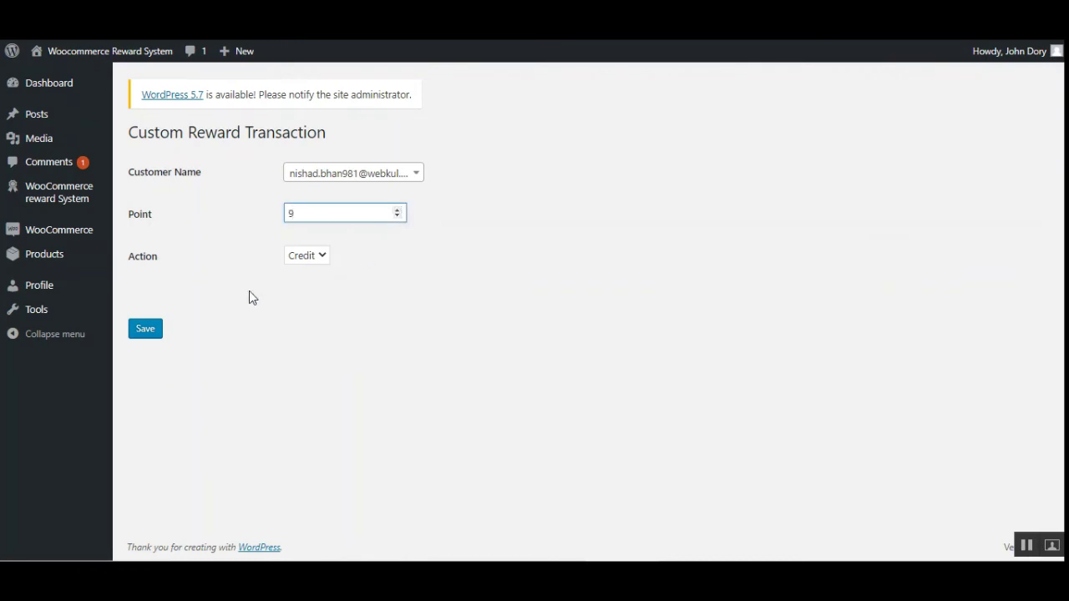
{"action": "left_click", "coordinate": [307, 257]}
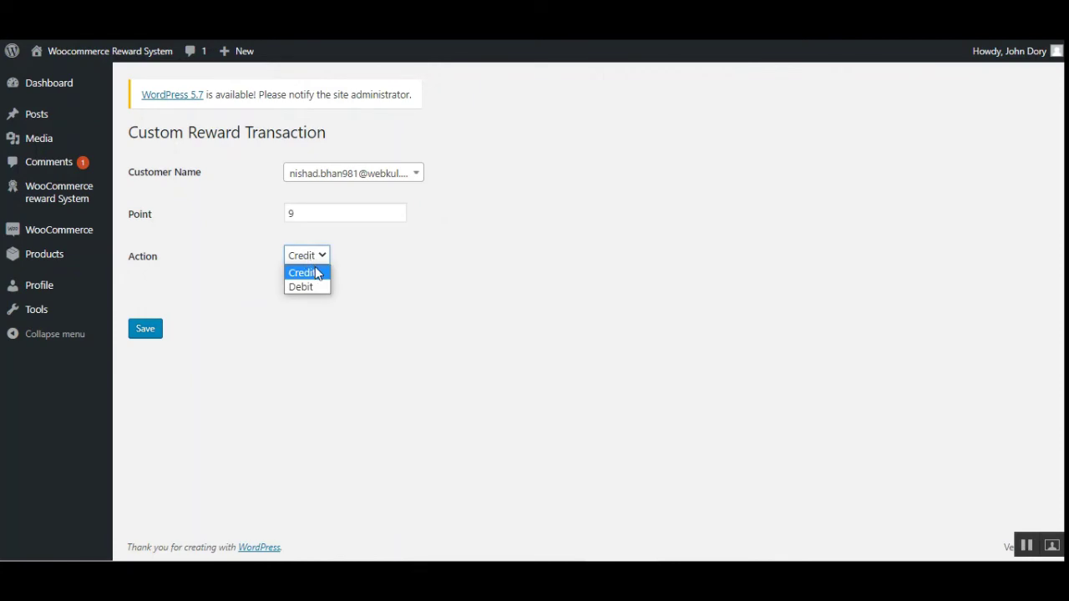
{"action": "left_click", "coordinate": [307, 276]}
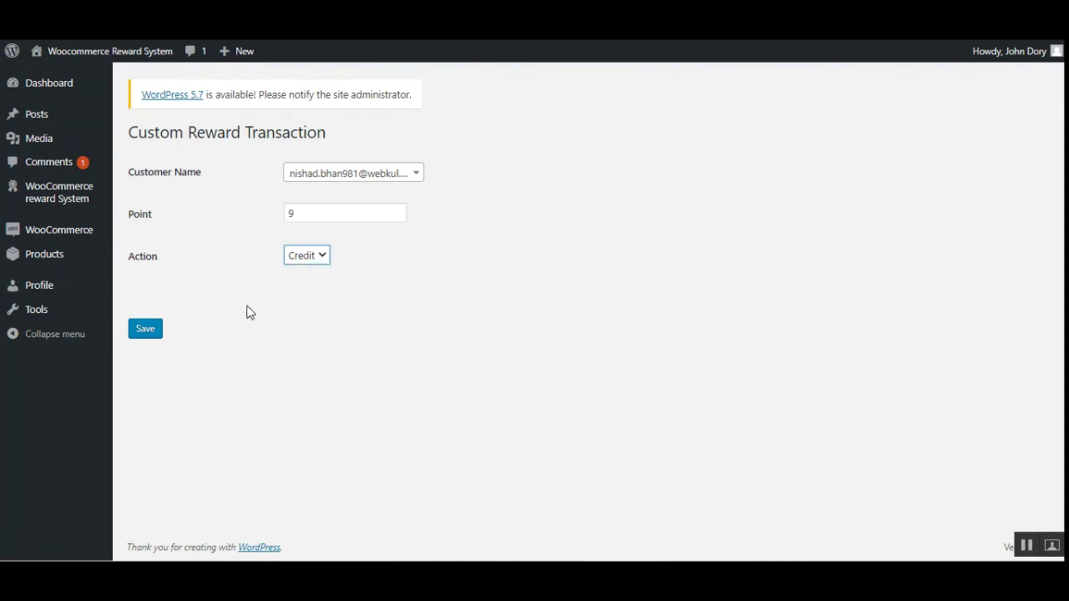
{"action": "left_click", "coordinate": [150, 334]}
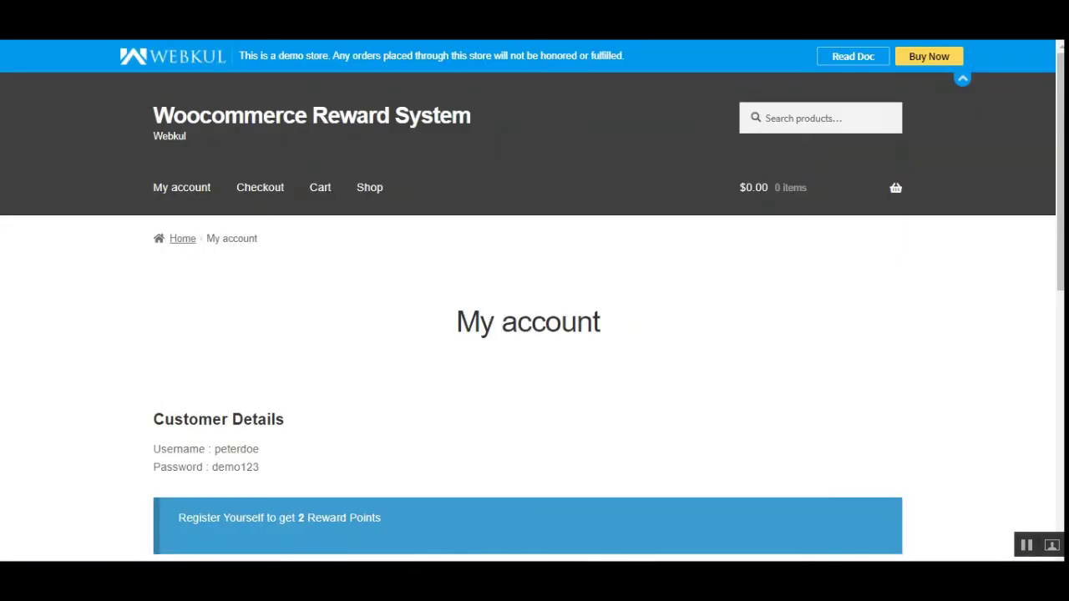
- In a private window, load the storefront and try logging in with the customer's saved login
{"action": "key", "text": "ctrl+shift+n"}
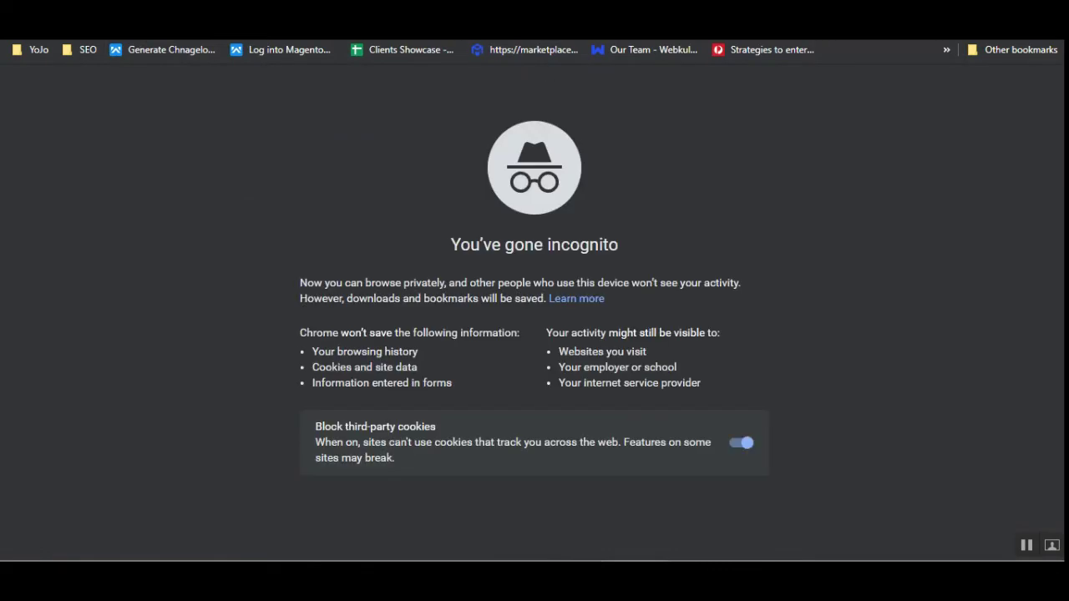
{"action": "key", "text": "Return"}
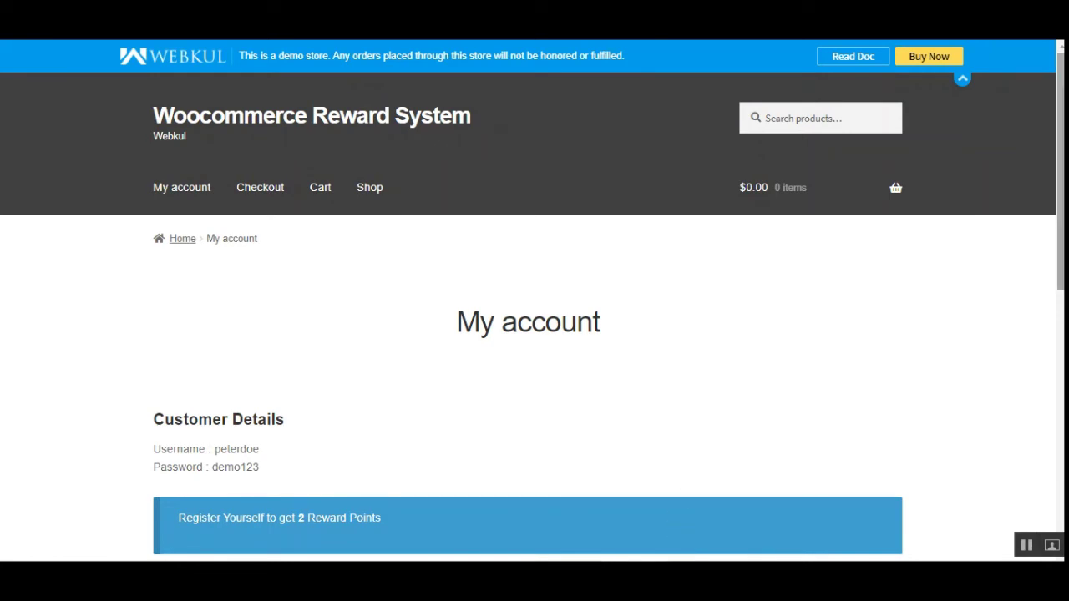
{"action": "scroll", "coordinate": [1062, 347], "scroll_direction": "down", "scroll_amount": 3}
{"action": "scroll", "coordinate": [1062, 347], "scroll_direction": "down", "scroll_amount": 1}
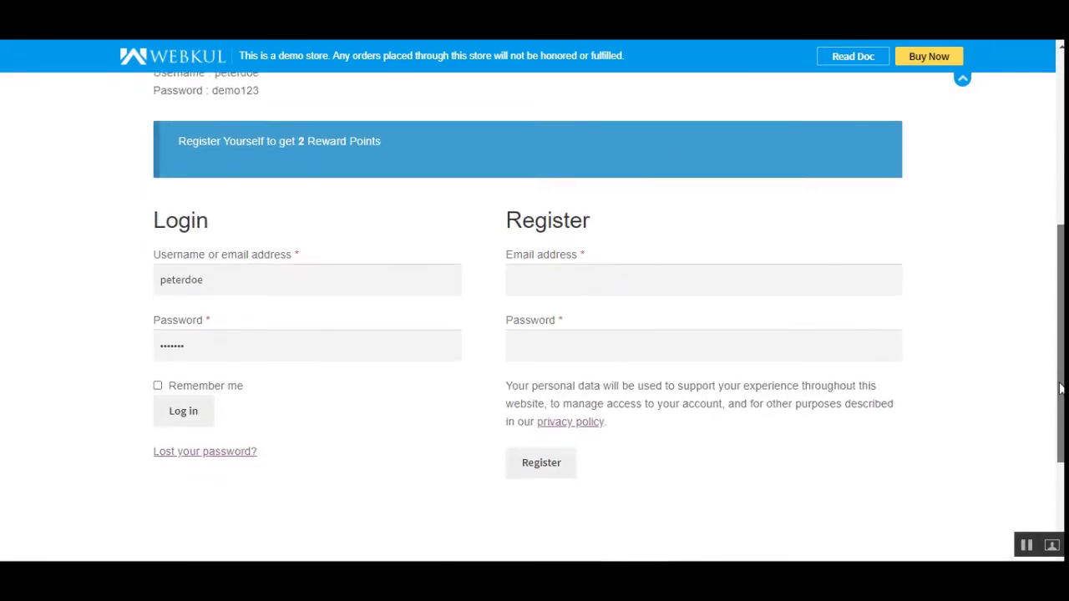
{"action": "left_click_drag", "start_coordinate": [317, 278], "coordinate": [119, 278]}
{"action": "type", "text": "nishad"}
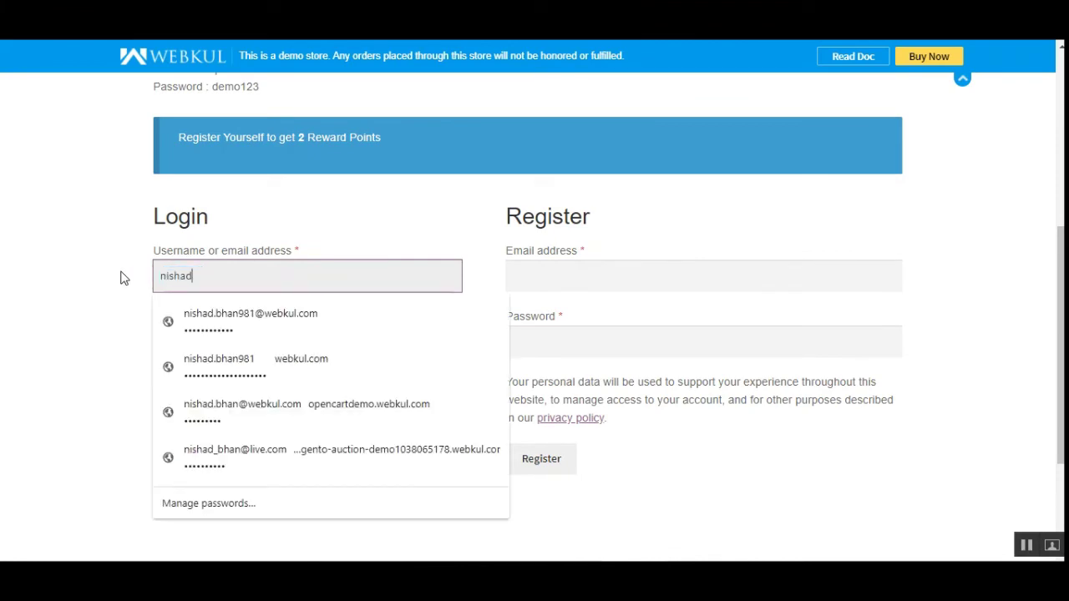
{"action": "key", "text": "Down"}
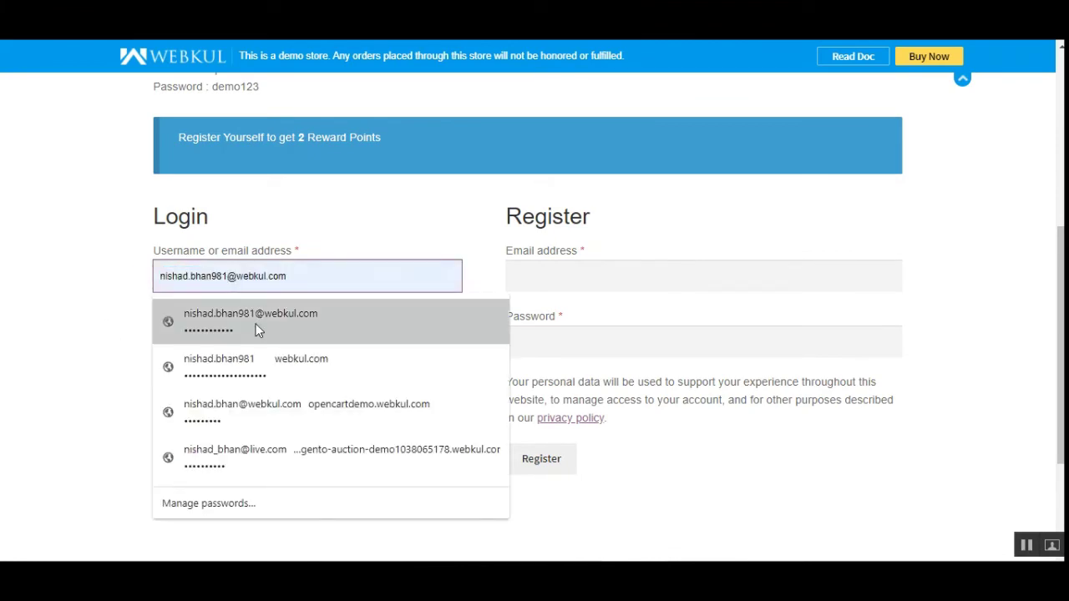
{"action": "left_click", "coordinate": [258, 326]}
{"action": "left_click", "coordinate": [213, 417]}
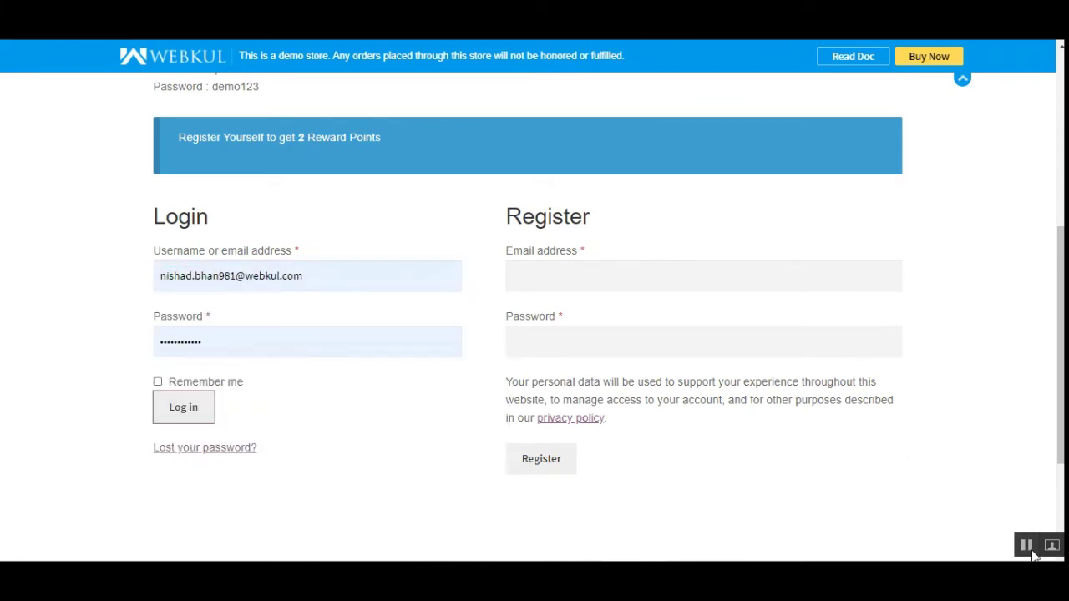
- Re-enter the customer's username and password and log in
{"action": "scroll", "coordinate": [534, 376], "scroll_direction": "down", "scroll_amount": 5}
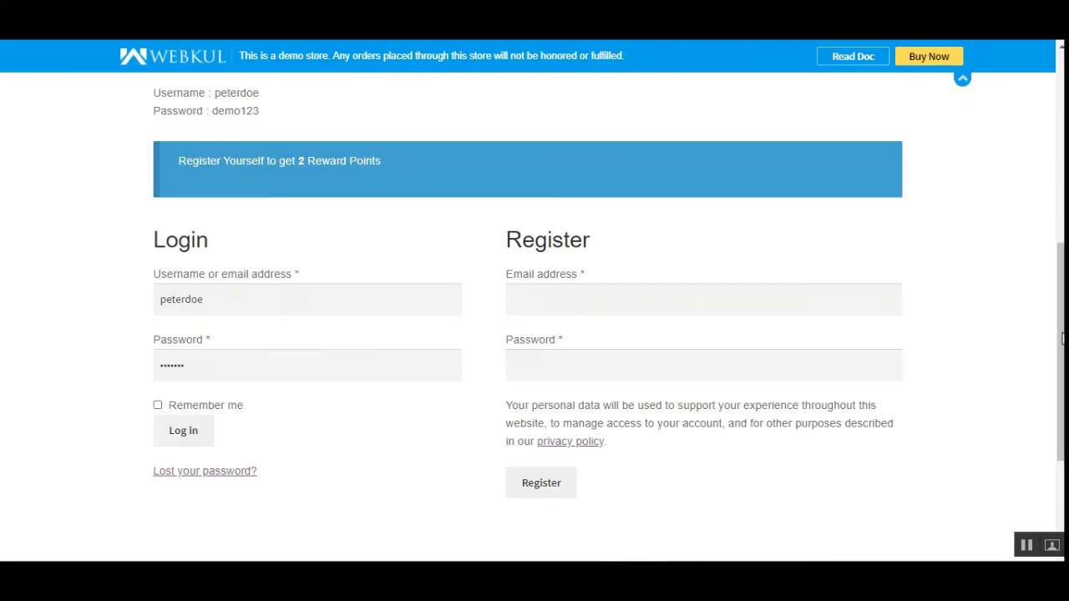
{"action": "left_click", "coordinate": [208, 299]}
{"action": "left_click_drag", "start_coordinate": [208, 299], "coordinate": [103, 300]}
{"action": "type", "text": "nishad"}
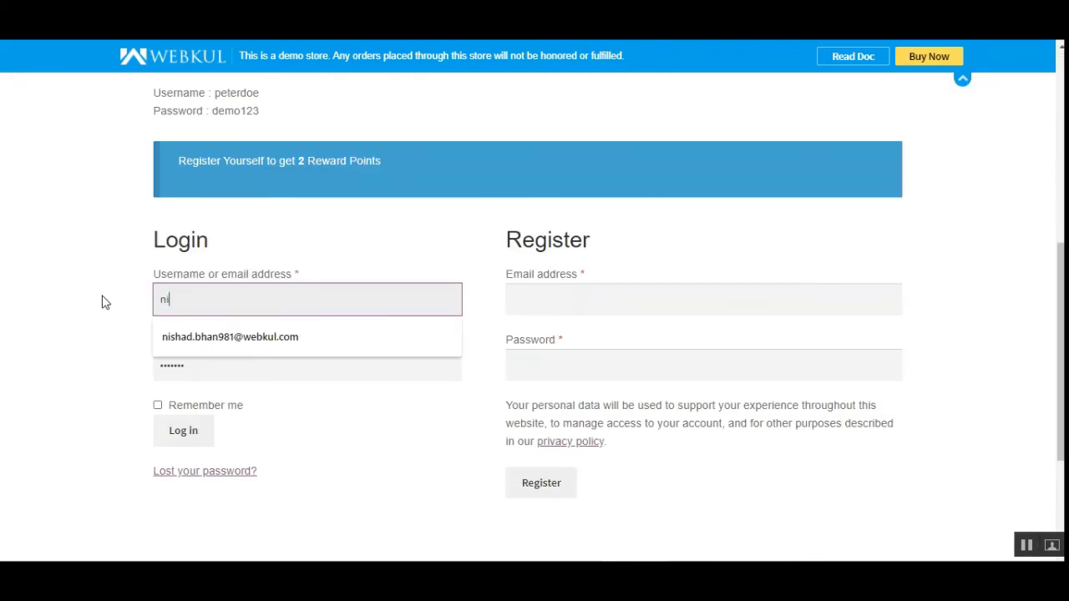
{"action": "left_click", "coordinate": [227, 337]}
{"action": "key", "text": "Tab"}
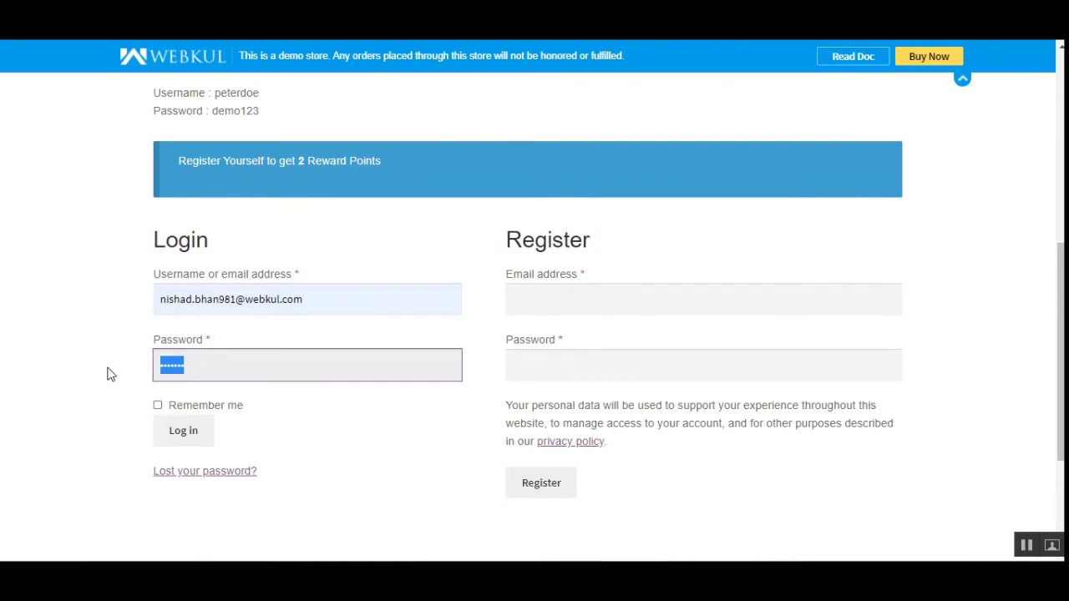
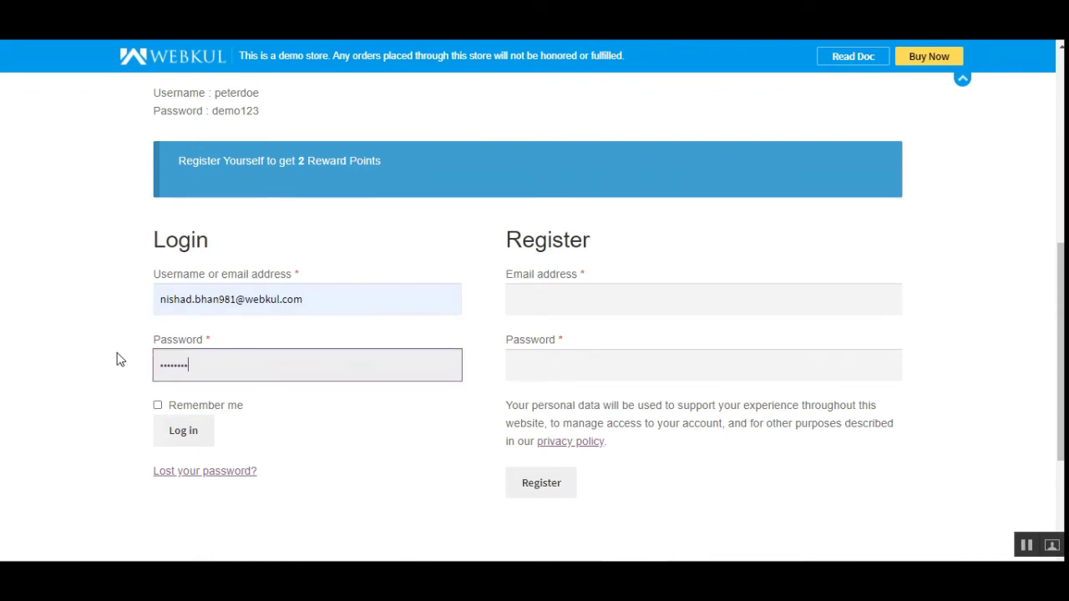
{"action": "left_click", "coordinate": [205, 443]}
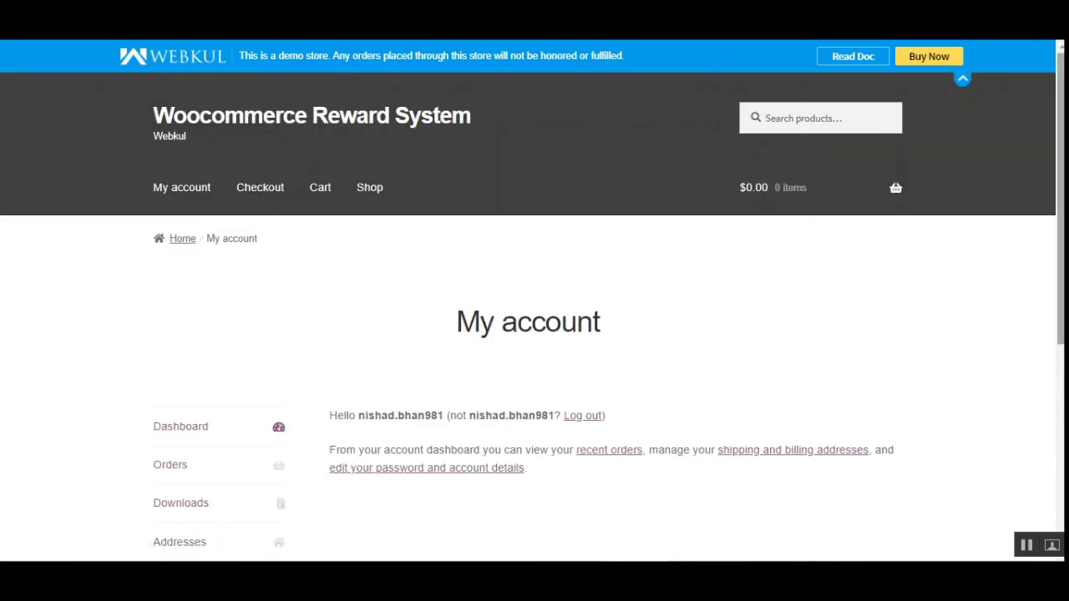
- Open the customer's Reward Point page and highlight the 9 remaining points
{"action": "scroll", "coordinate": [1036, 372], "scroll_direction": "down", "scroll_amount": 4}
{"action": "left_click", "coordinate": [229, 316]}
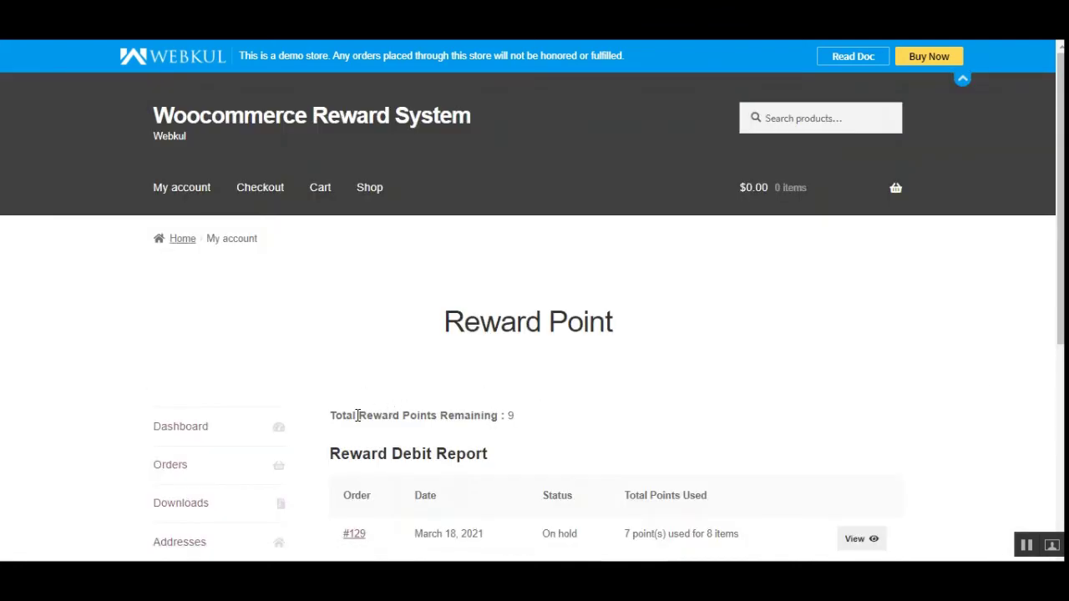
{"action": "left_click_drag", "start_coordinate": [357, 415], "coordinate": [472, 415]}
{"action": "scroll", "coordinate": [566, 227], "scroll_direction": "down", "scroll_amount": 3}
{"action": "left_click_drag", "start_coordinate": [503, 192], "coordinate": [529, 209]}
{"action": "scroll", "coordinate": [1024, 434], "scroll_direction": "up", "scroll_amount": 3}
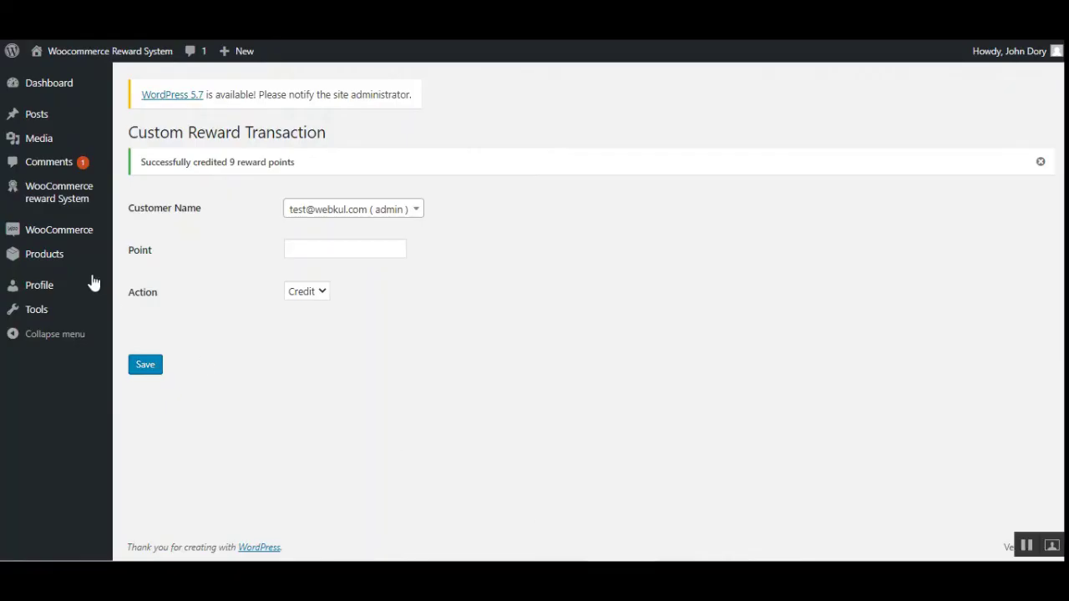
- Filter Reward Transactions to Credit for the customer, leaving #18 On cart (5) and #17 Registration (2)
{"action": "mouse_move", "coordinate": [52, 203]}
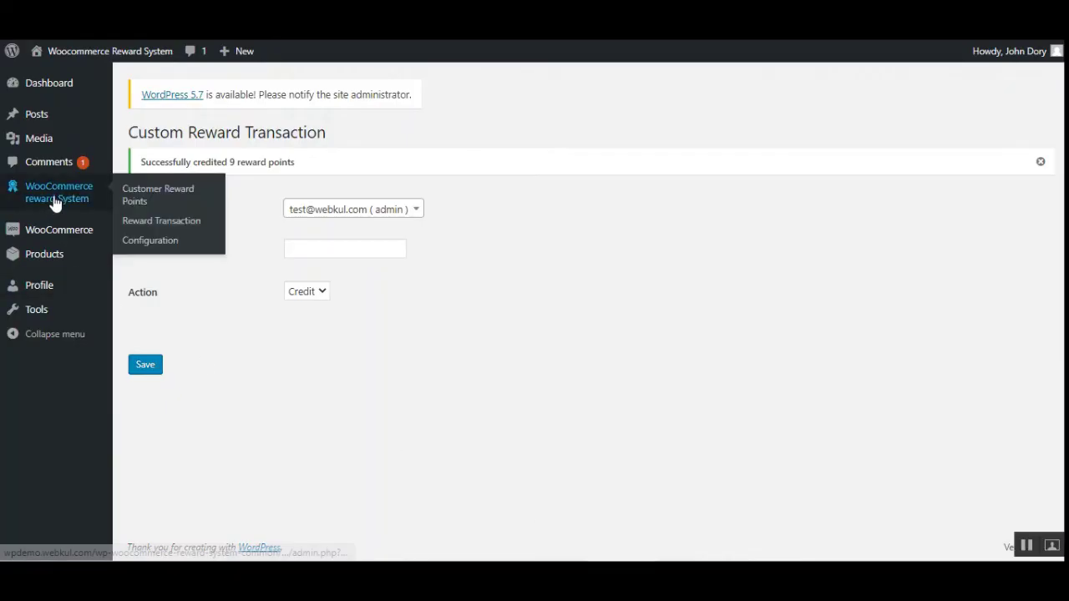
{"action": "left_click", "coordinate": [176, 231]}
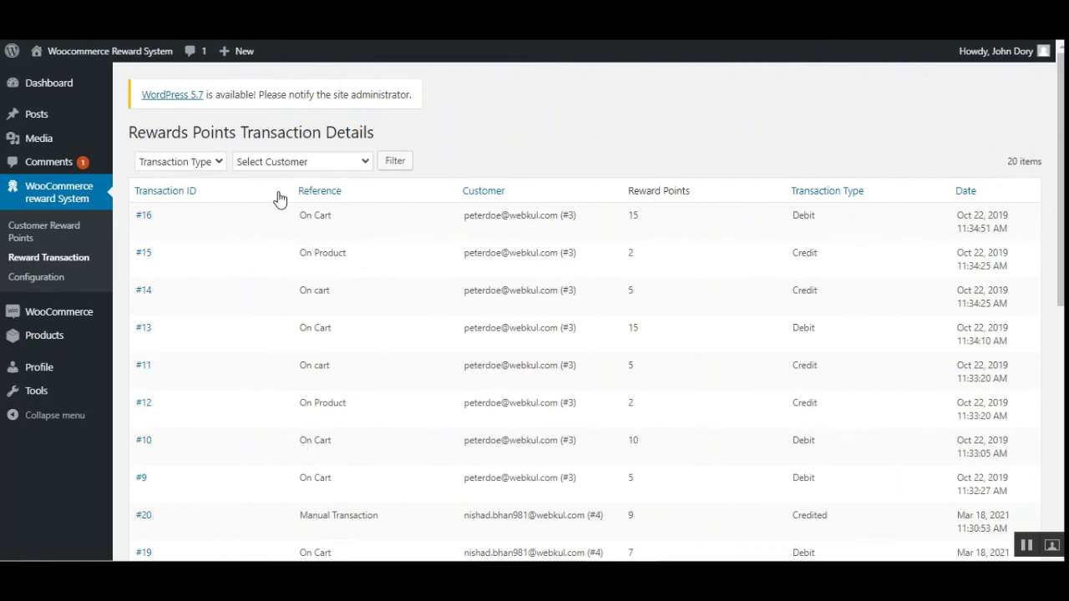
{"action": "left_click", "coordinate": [219, 161]}
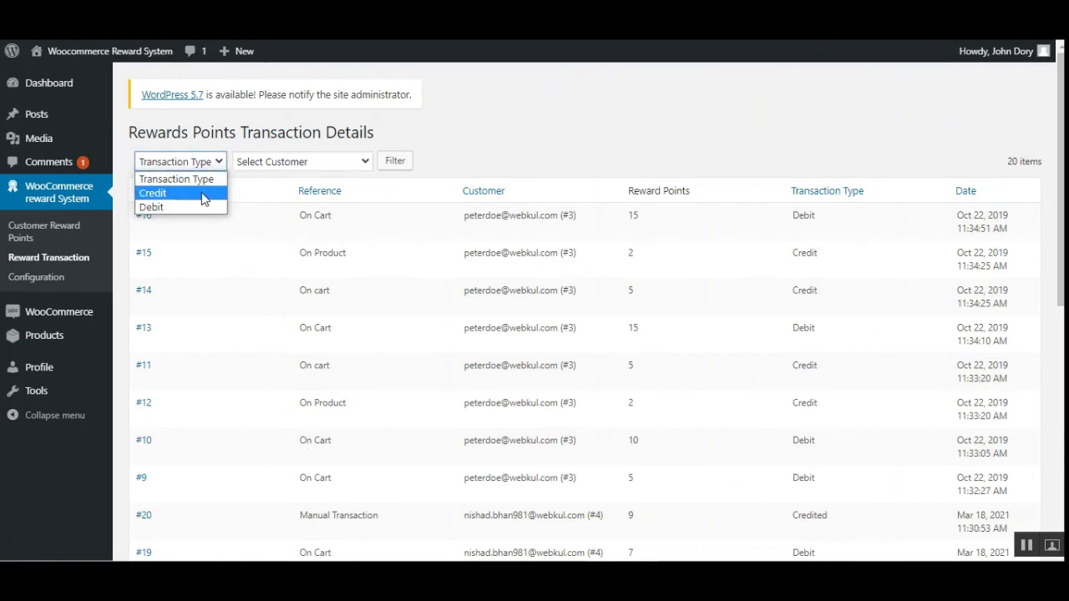
{"action": "left_click", "coordinate": [202, 195]}
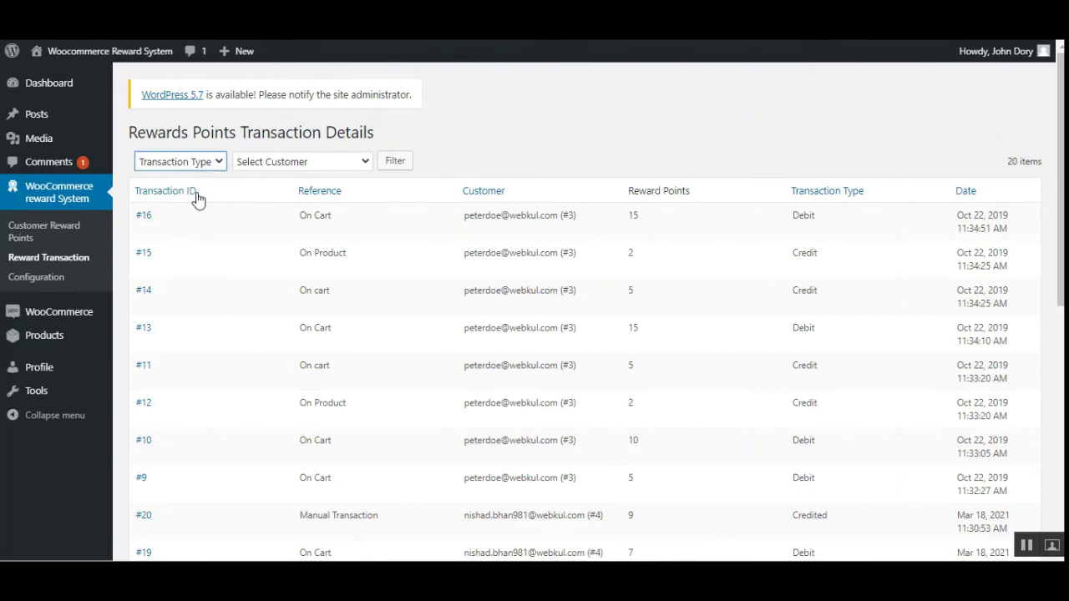
{"action": "left_click", "coordinate": [306, 162]}
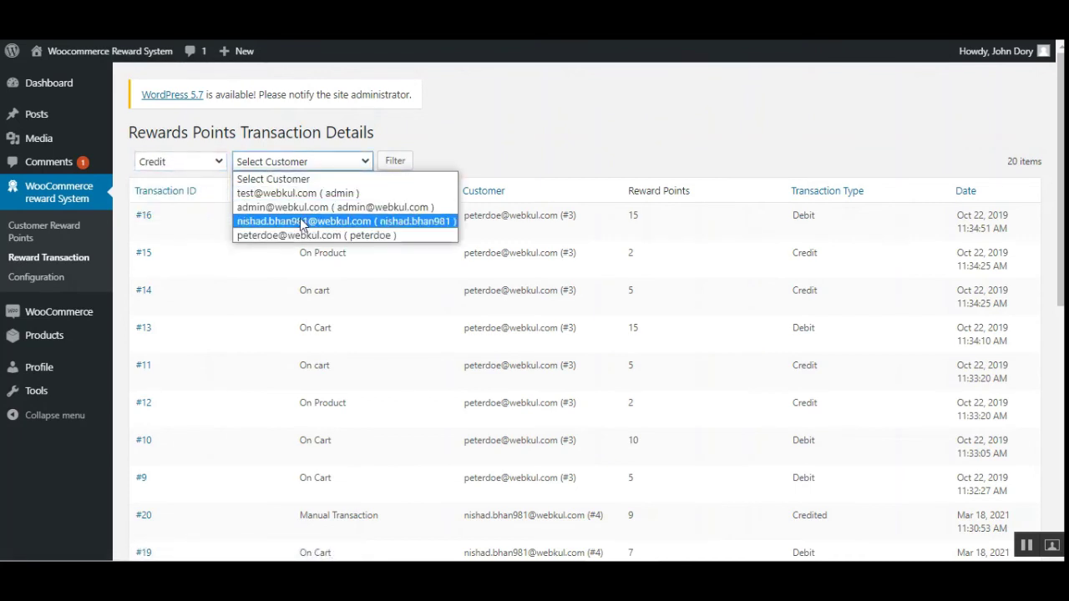
{"action": "left_click", "coordinate": [302, 217]}
{"action": "left_click", "coordinate": [395, 163]}
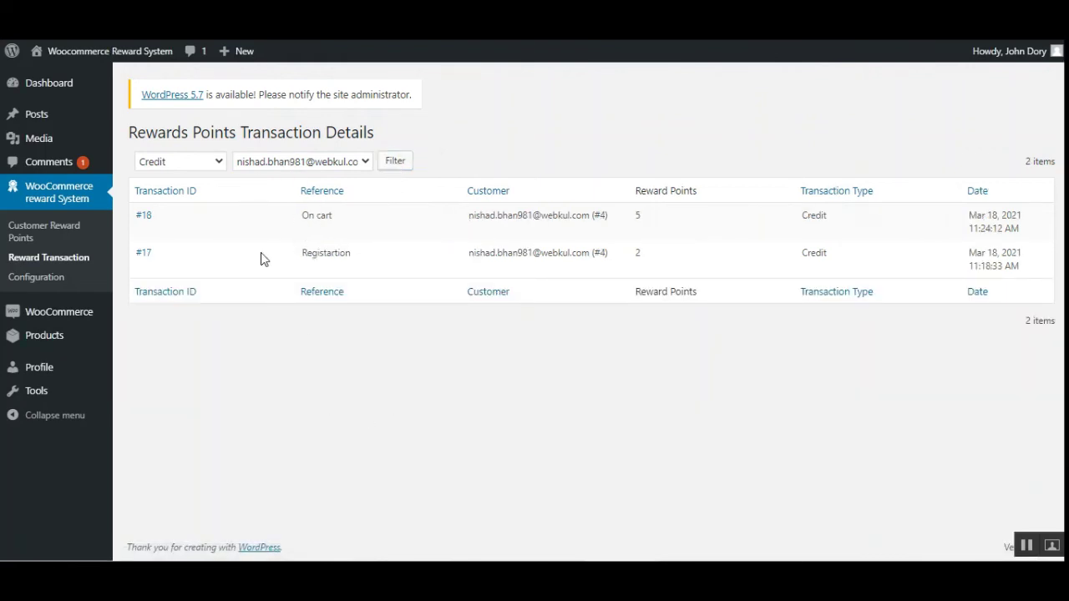
{"action": "left_click_drag", "start_coordinate": [302, 215], "coordinate": [330, 217]}
- Switch the transaction type filter to Debit and apply it
{"action": "left_click", "coordinate": [212, 162]}
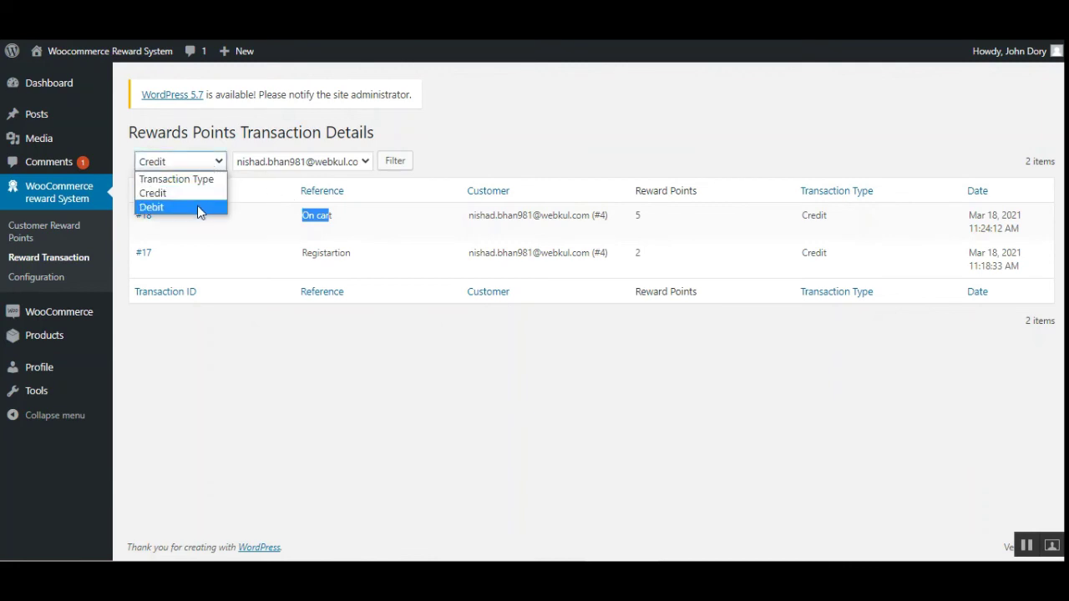
{"action": "left_click", "coordinate": [199, 207]}
{"action": "left_click", "coordinate": [396, 164]}
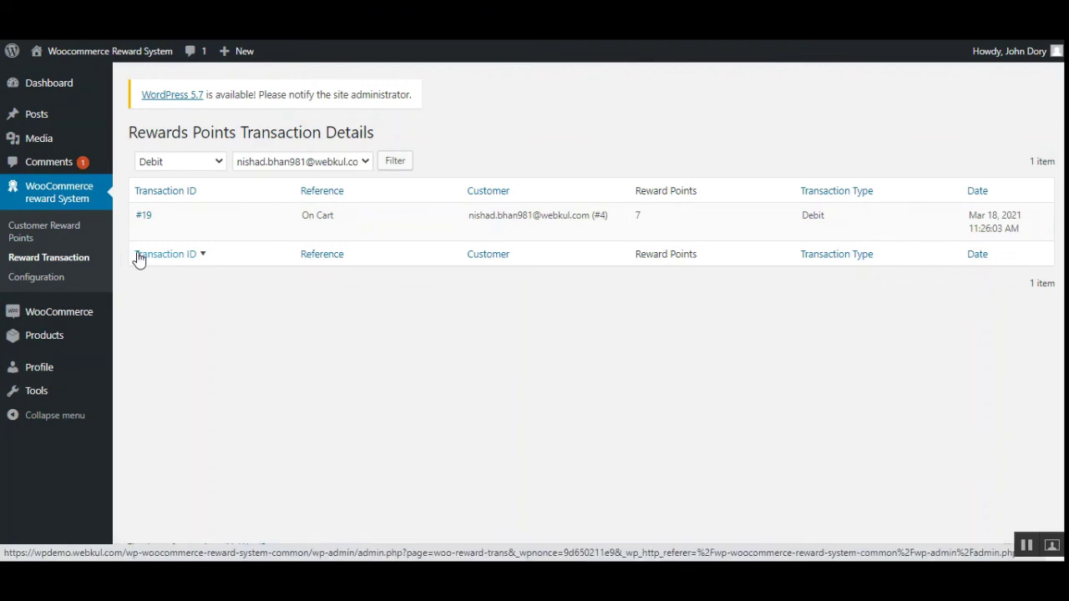
- Confirm the same customer stays selected, with only #19 On Cart for 7 points listed
{"action": "left_click", "coordinate": [219, 163]}
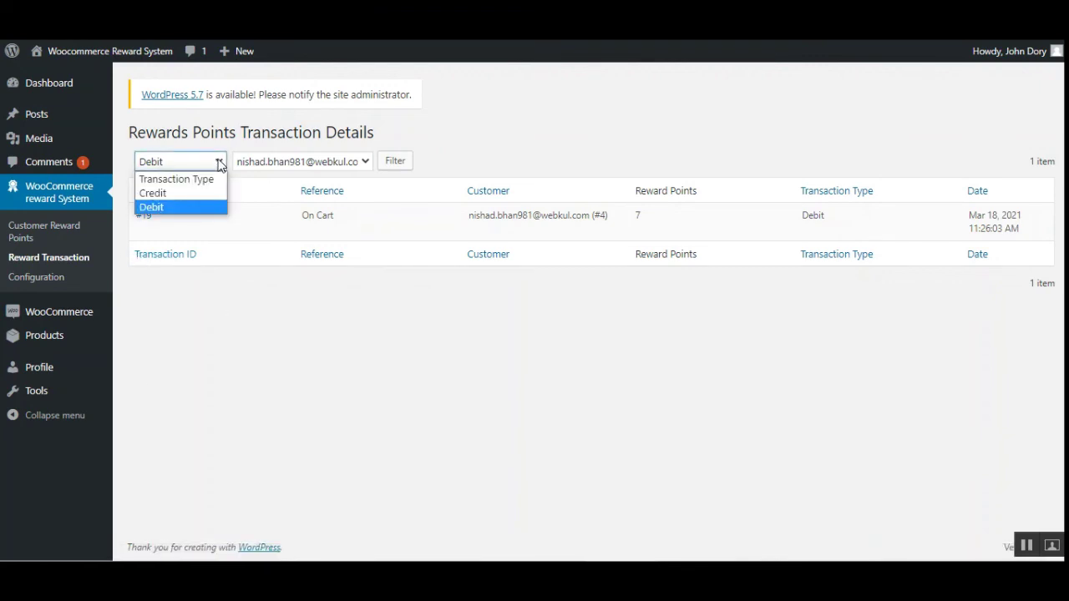
{"action": "left_click", "coordinate": [370, 162]}
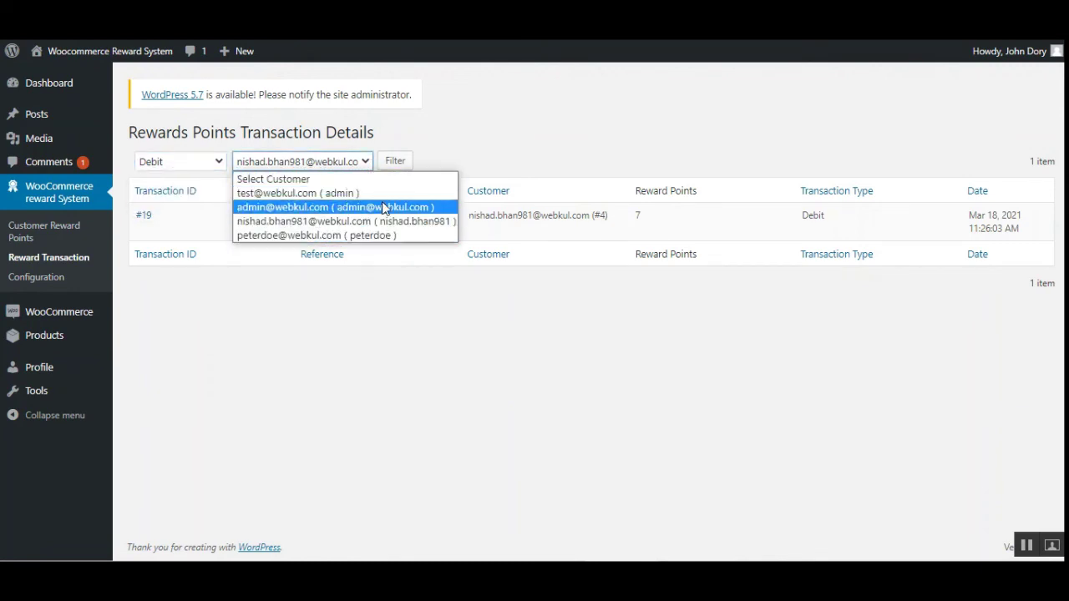
{"action": "left_click", "coordinate": [551, 127]}
{"action": "left_click", "coordinate": [359, 164]}
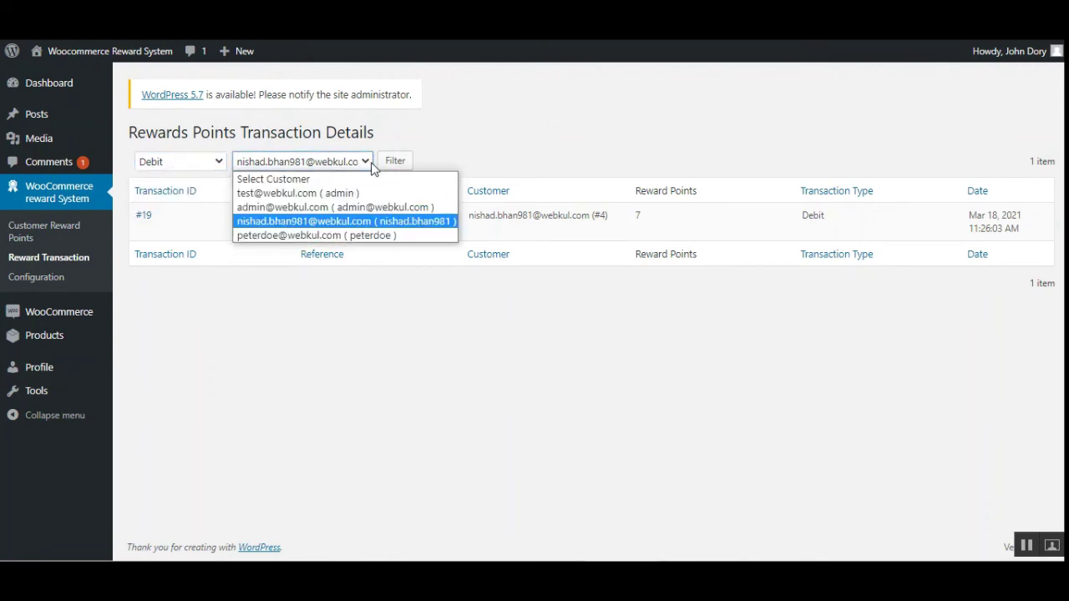
{"action": "left_click", "coordinate": [538, 150]}
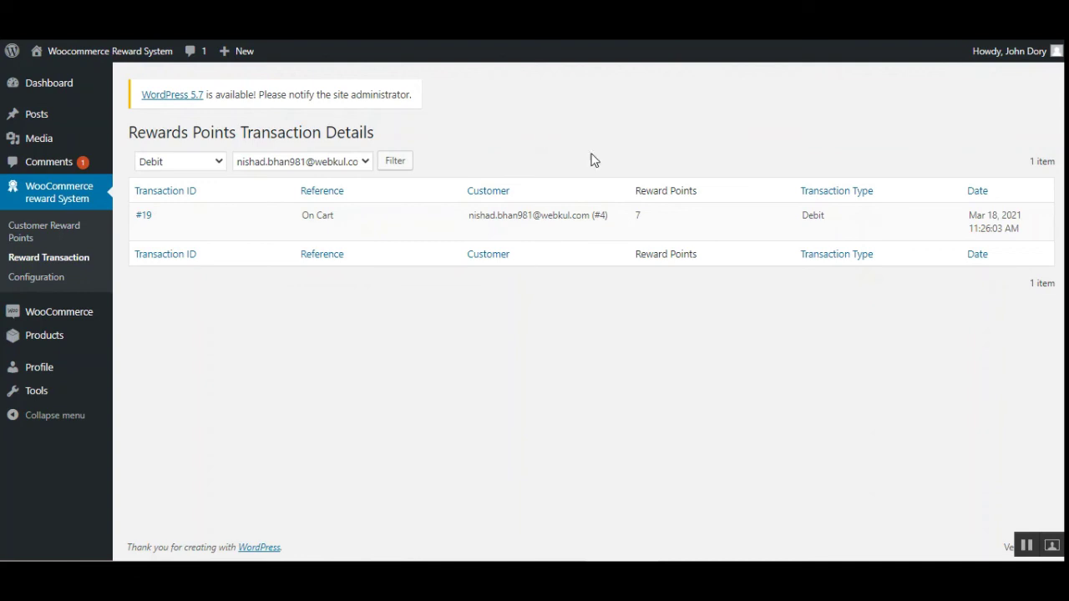
{"action": "left_click", "coordinate": [45, 284]}
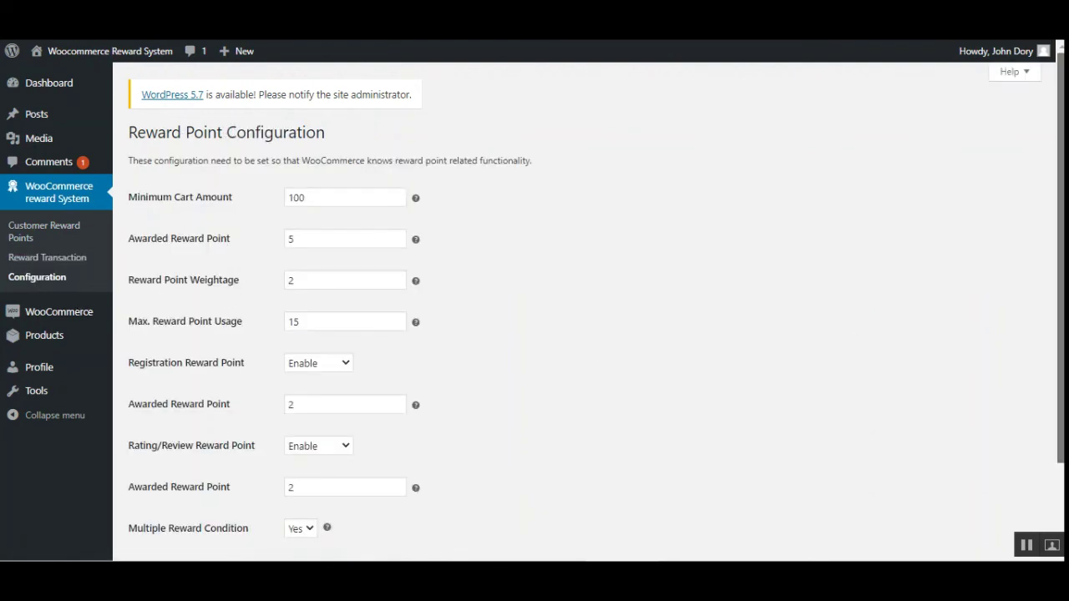
{"action": "scroll", "coordinate": [535, 317], "scroll_direction": "down", "scroll_amount": 2}
{"action": "scroll", "coordinate": [534, 317], "scroll_direction": "up", "scroll_amount": 2}
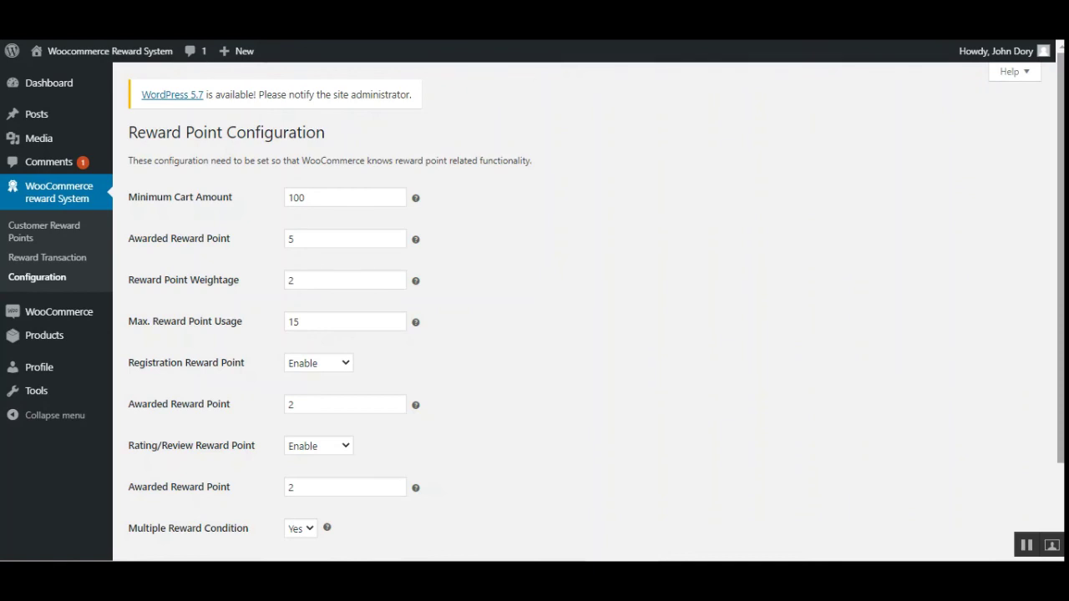
{"action": "left_click_drag", "start_coordinate": [138, 198], "coordinate": [231, 209]}
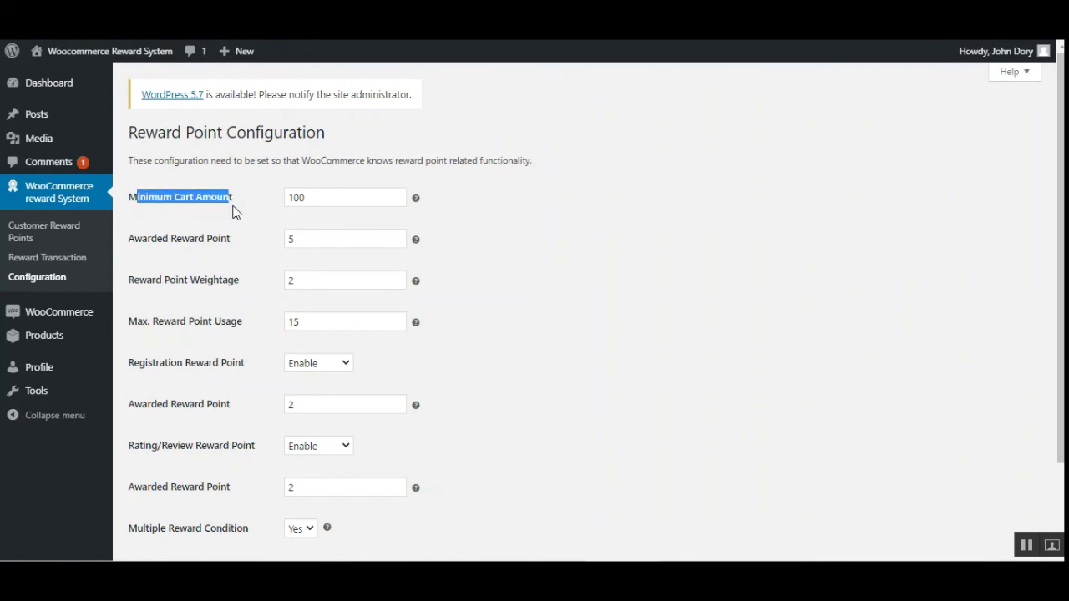
{"action": "left_click", "coordinate": [237, 214]}
{"action": "double_click", "coordinate": [294, 204]}
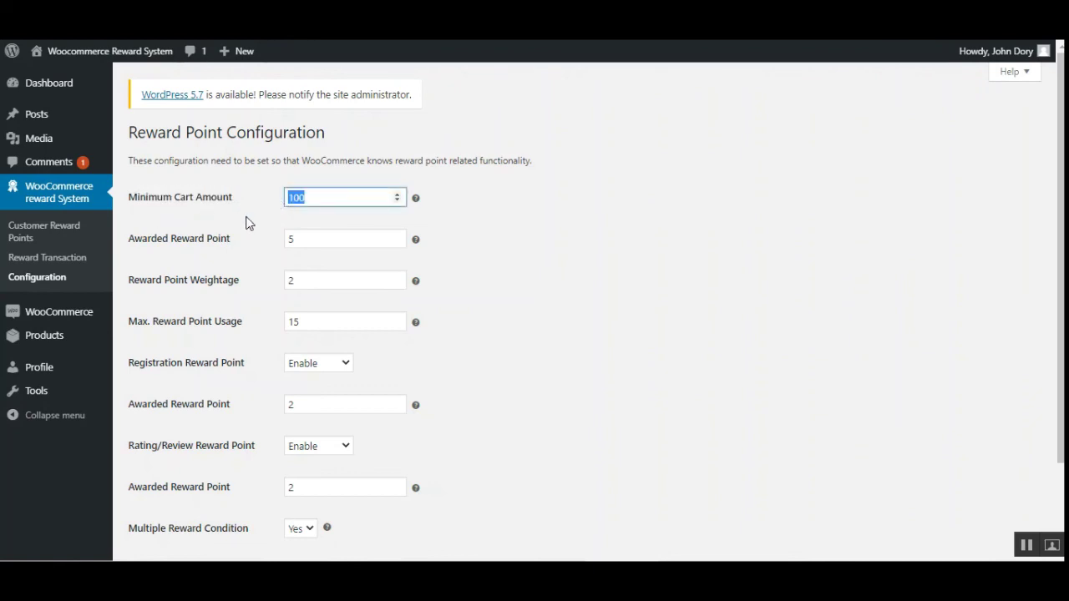
{"action": "left_click_drag", "start_coordinate": [139, 248], "coordinate": [268, 252]}
{"action": "left_click", "coordinate": [310, 243]}
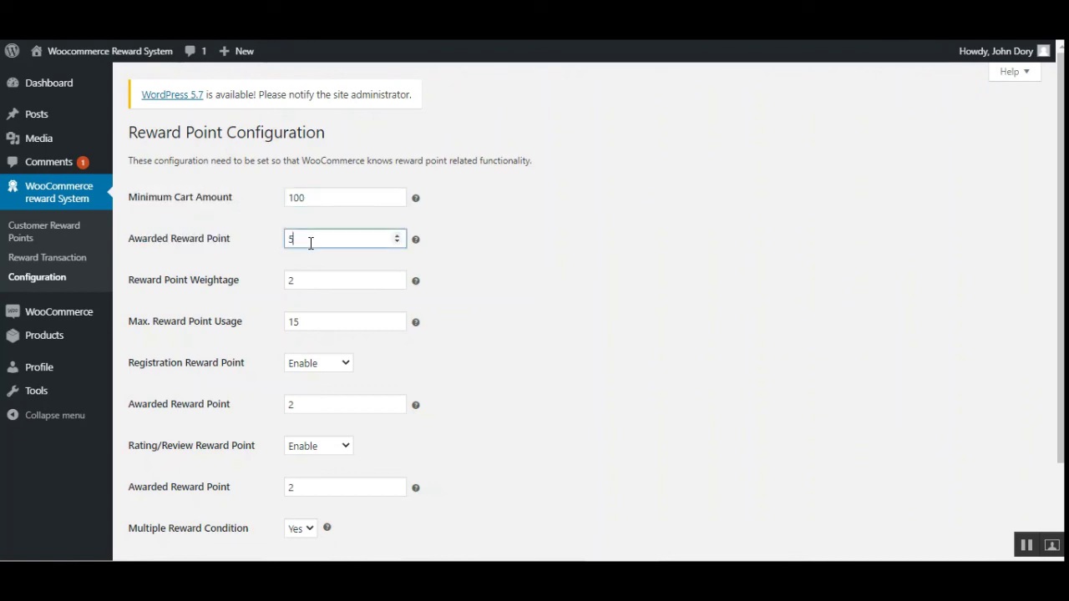
{"action": "left_click_drag", "start_coordinate": [139, 281], "coordinate": [241, 299]}
{"action": "left_click", "coordinate": [279, 287]}
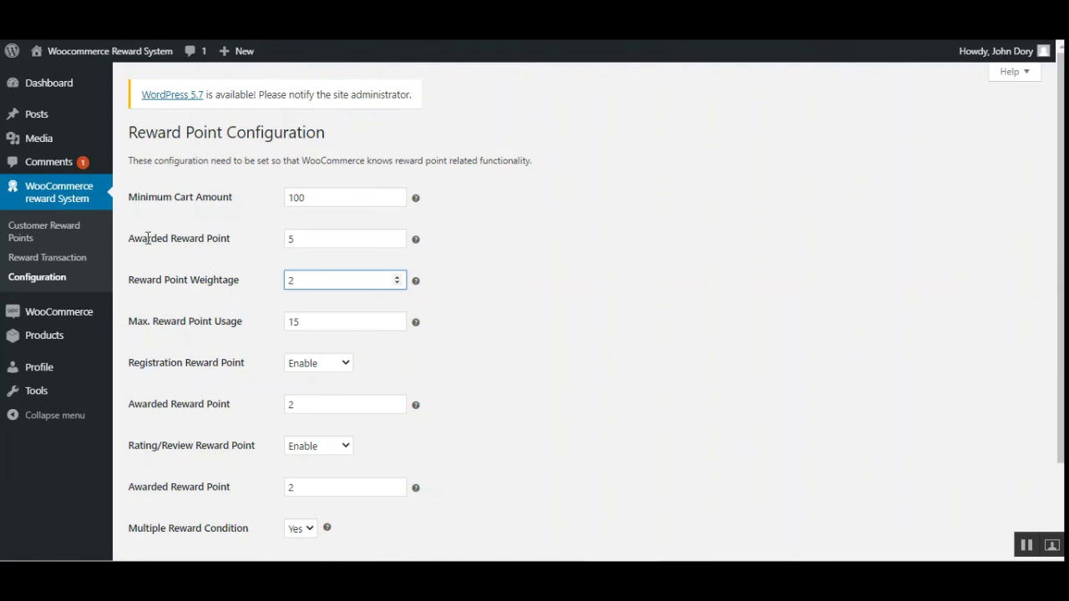
{"action": "left_click_drag", "start_coordinate": [147, 238], "coordinate": [322, 245]}
{"action": "left_click_drag", "start_coordinate": [304, 201], "coordinate": [269, 205]}
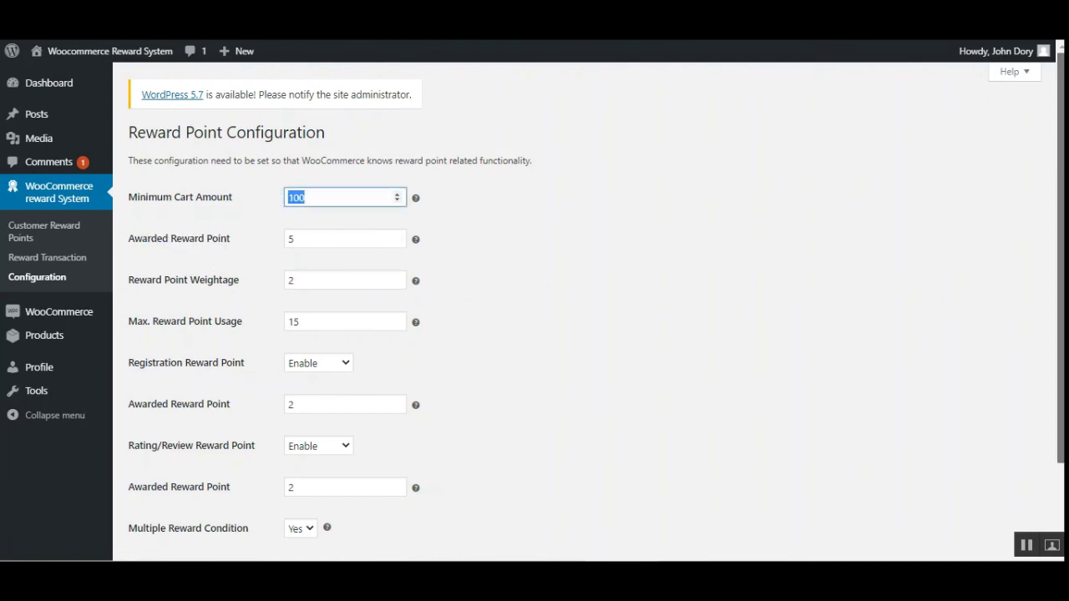
{"action": "scroll", "coordinate": [990, 286], "scroll_direction": "down", "scroll_amount": 2}
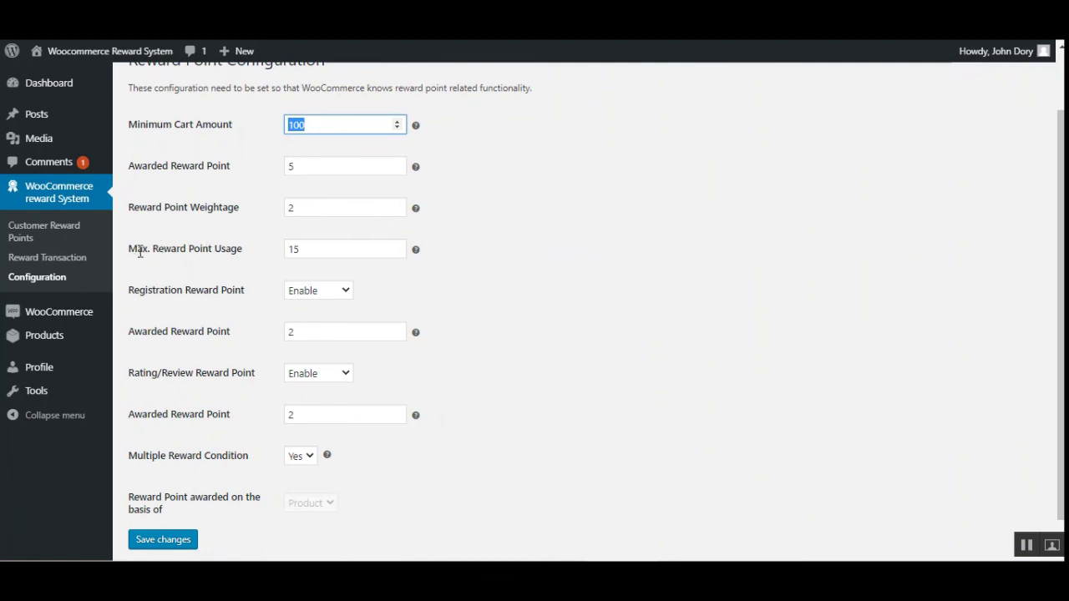
{"action": "left_click_drag", "start_coordinate": [141, 253], "coordinate": [243, 270]}
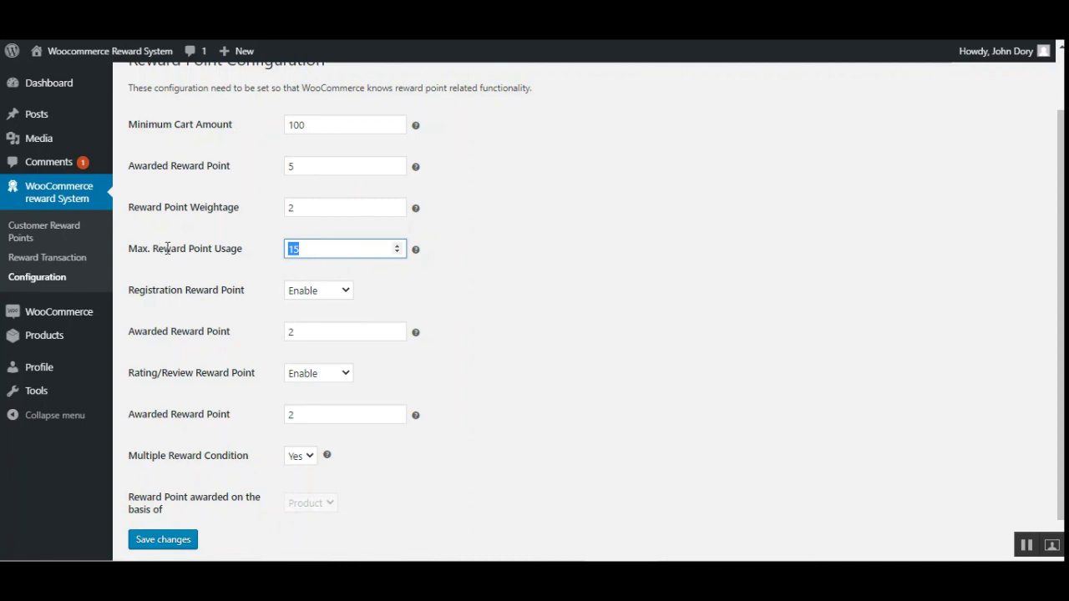
{"action": "left_click_drag", "start_coordinate": [164, 248], "coordinate": [231, 248]}
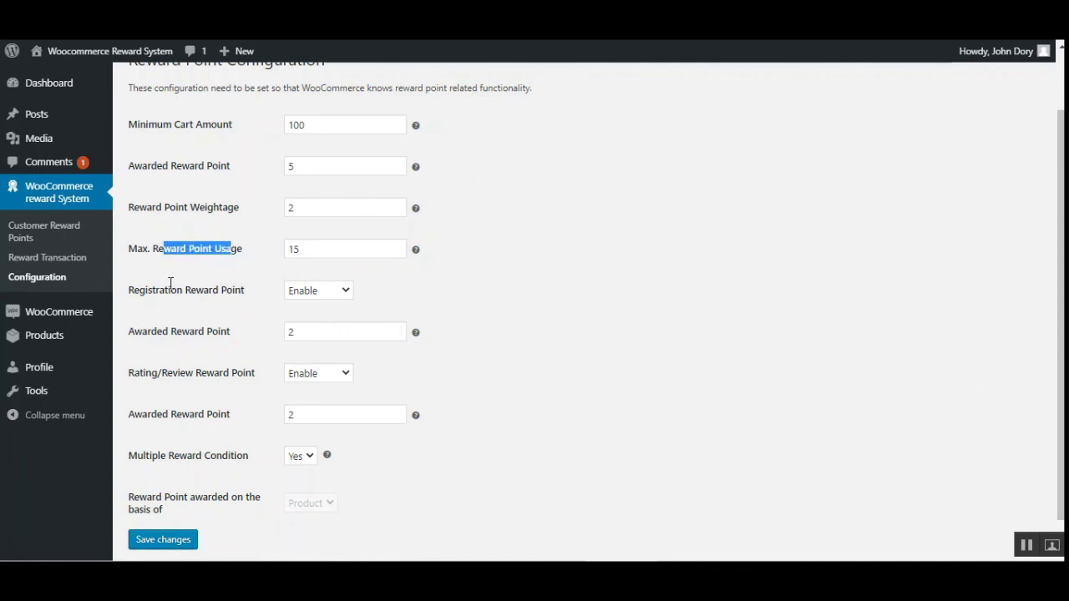
{"action": "left_click_drag", "start_coordinate": [150, 290], "coordinate": [240, 289]}
{"action": "left_click", "coordinate": [260, 304]}
{"action": "left_click", "coordinate": [315, 294]}
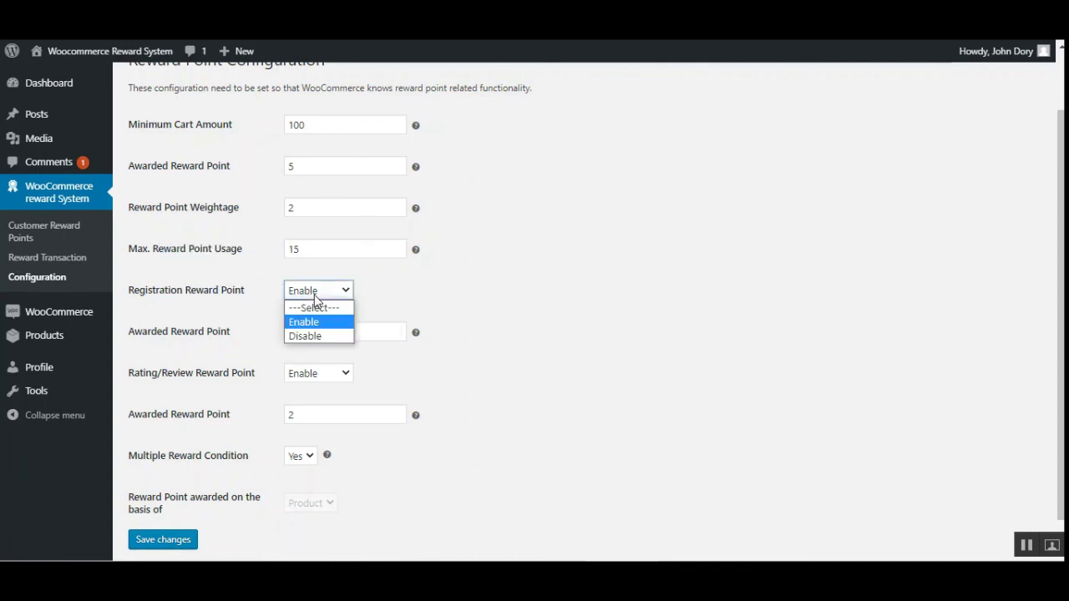
{"action": "left_click", "coordinate": [187, 308]}
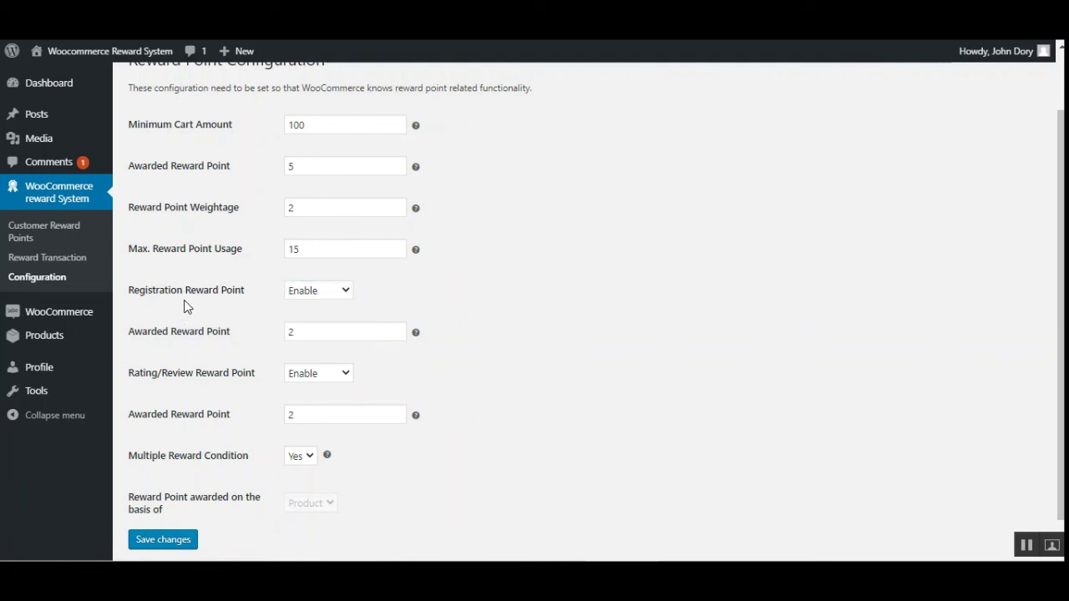
{"action": "left_click_drag", "start_coordinate": [143, 291], "coordinate": [209, 291]}
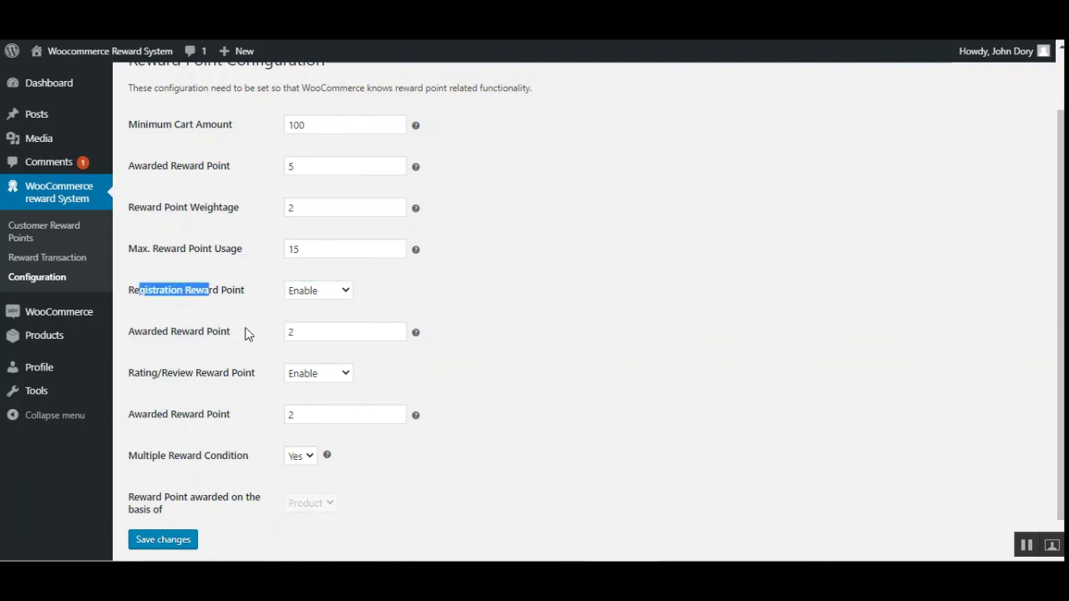
{"action": "left_click_drag", "start_coordinate": [132, 332], "coordinate": [317, 334]}
{"action": "left_click_drag", "start_coordinate": [134, 373], "coordinate": [248, 373]}
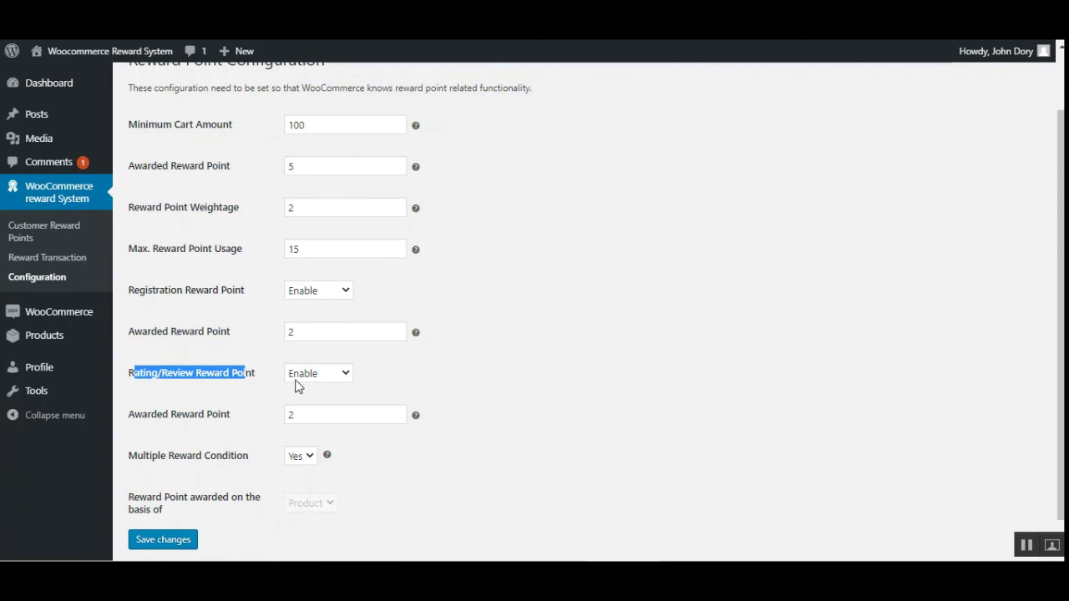
{"action": "left_click", "coordinate": [346, 373]}
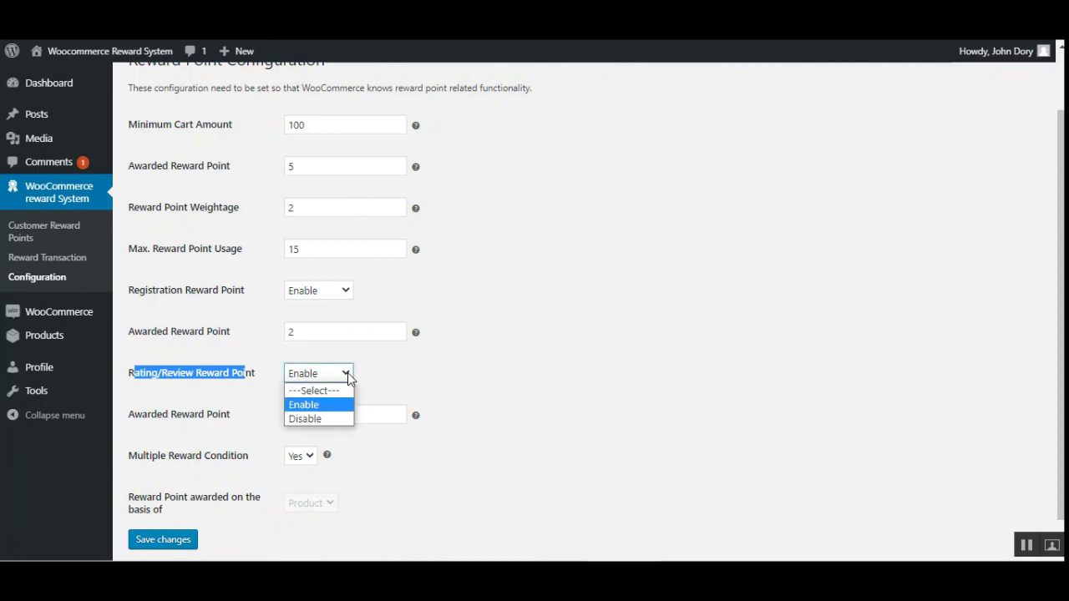
{"action": "left_click", "coordinate": [348, 377]}
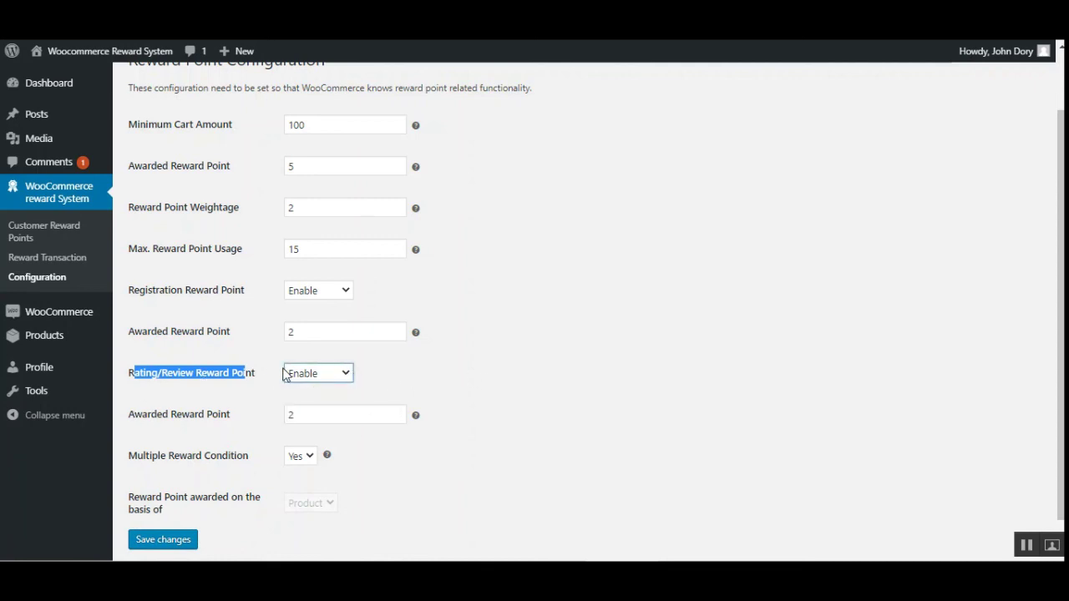
{"action": "left_click", "coordinate": [149, 372]}
{"action": "left_click_drag", "start_coordinate": [152, 373], "coordinate": [248, 372]}
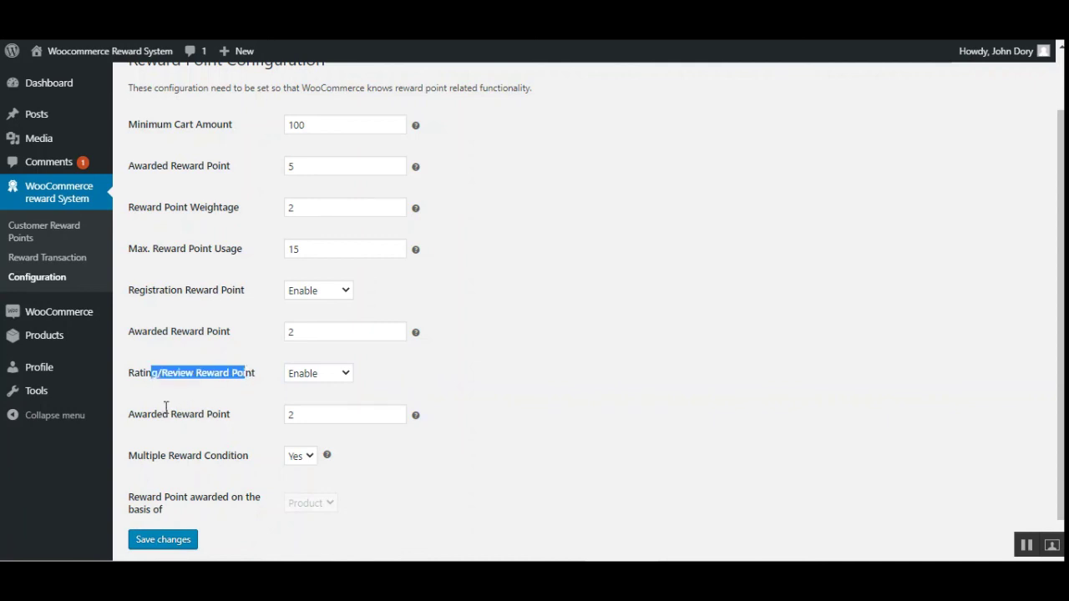
{"action": "left_click_drag", "start_coordinate": [134, 416], "coordinate": [234, 420]}
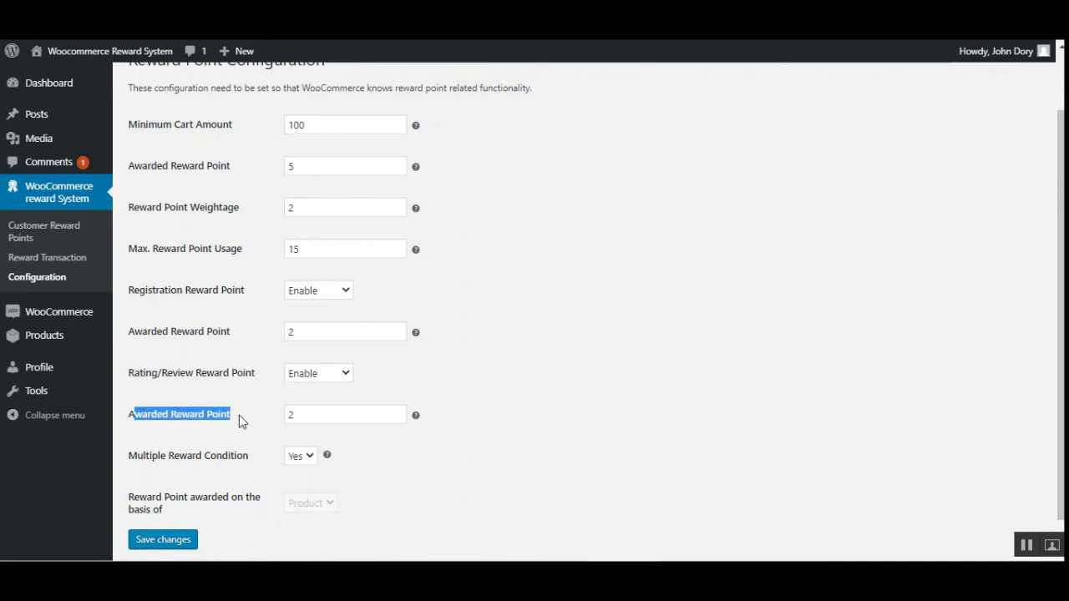
{"action": "left_click", "coordinate": [324, 413]}
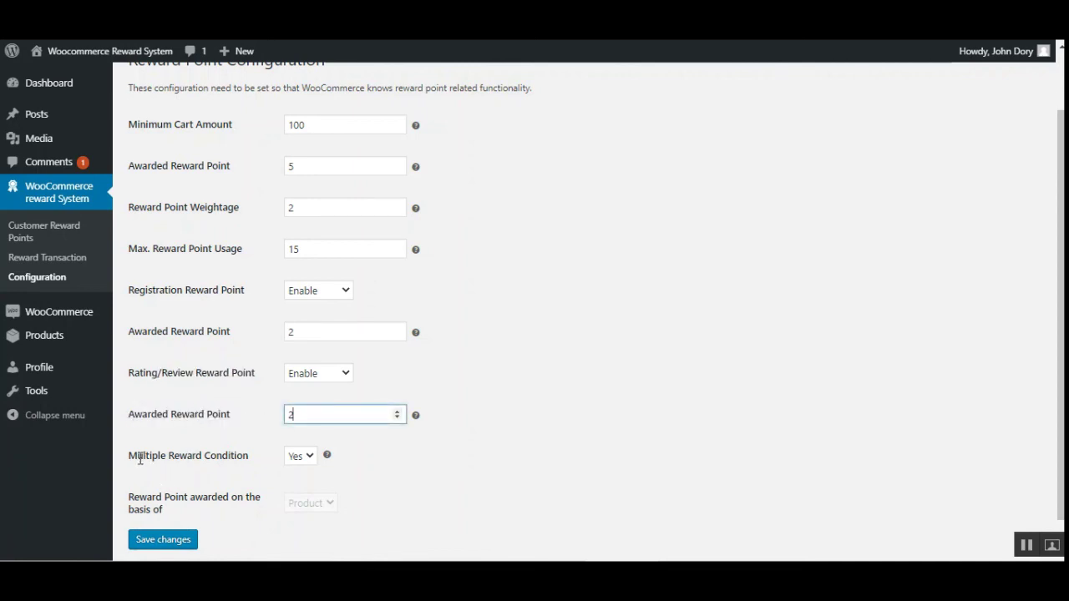
{"action": "left_click_drag", "start_coordinate": [137, 456], "coordinate": [246, 458]}
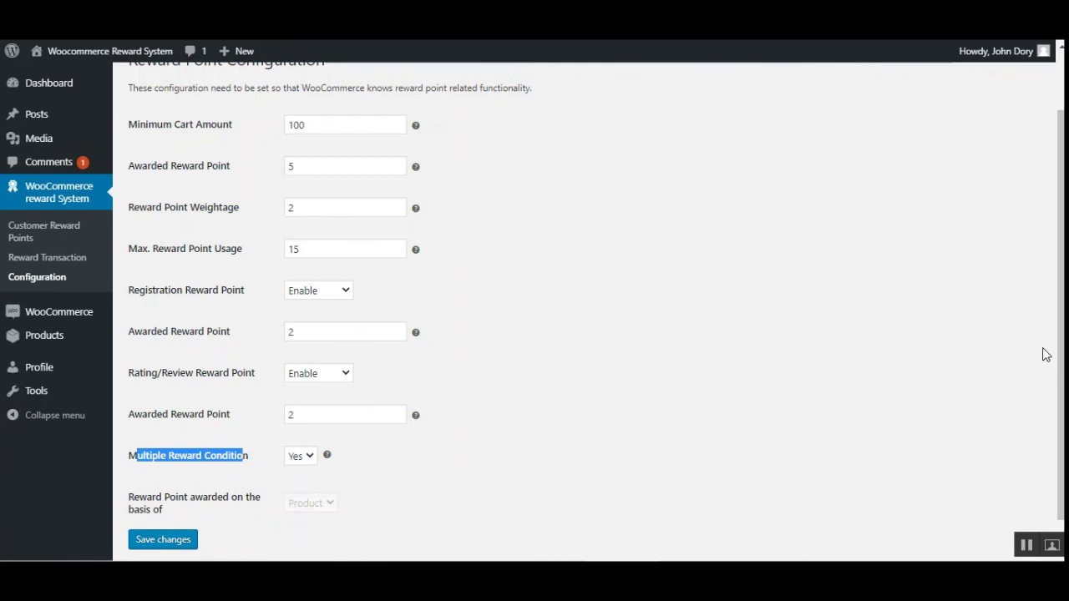
{"action": "scroll", "coordinate": [1055, 332], "scroll_direction": "down", "scroll_amount": 1}
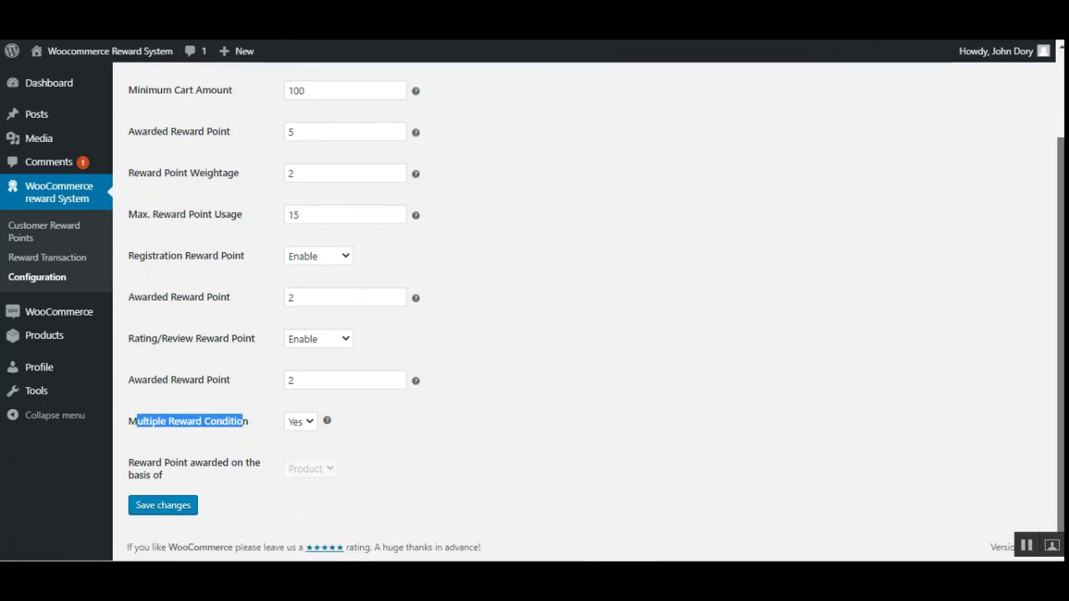
{"action": "left_click", "coordinate": [298, 428]}
{"action": "left_click", "coordinate": [302, 451]}
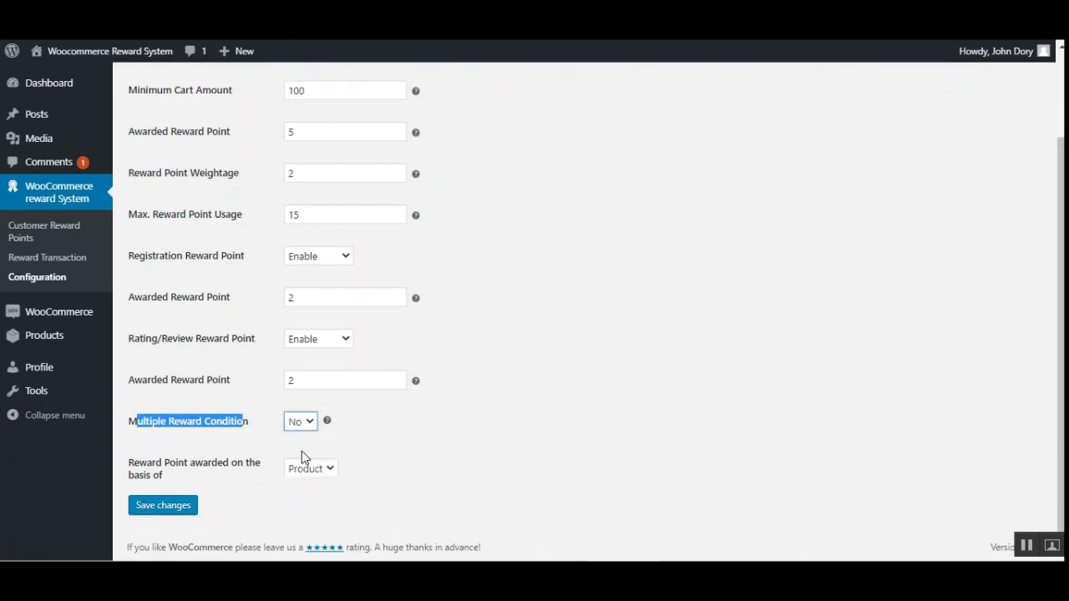
{"action": "left_click_drag", "start_coordinate": [135, 466], "coordinate": [176, 482]}
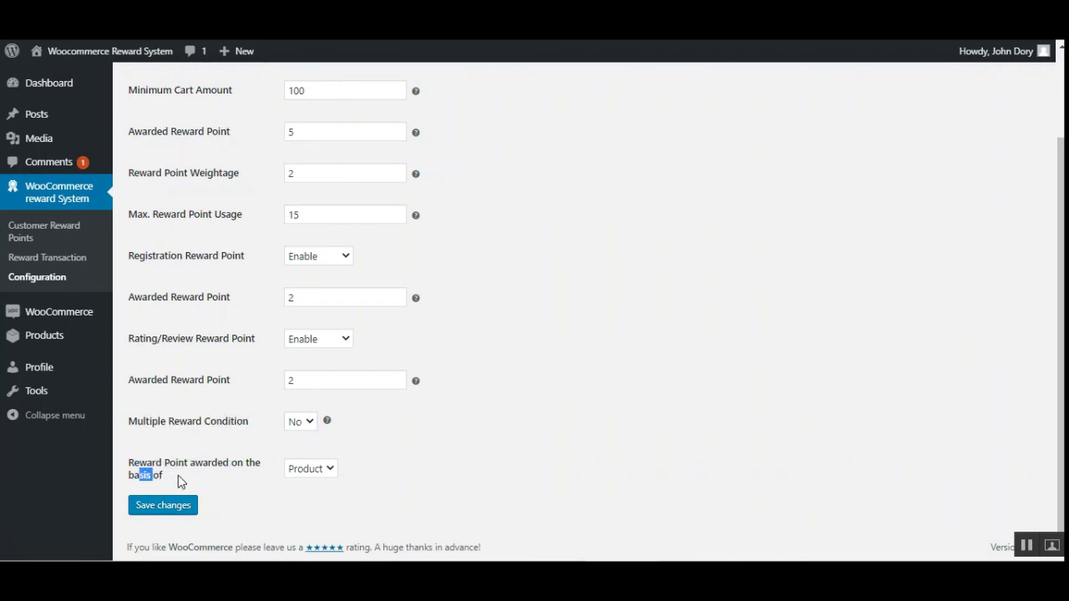
{"action": "left_click", "coordinate": [302, 470]}
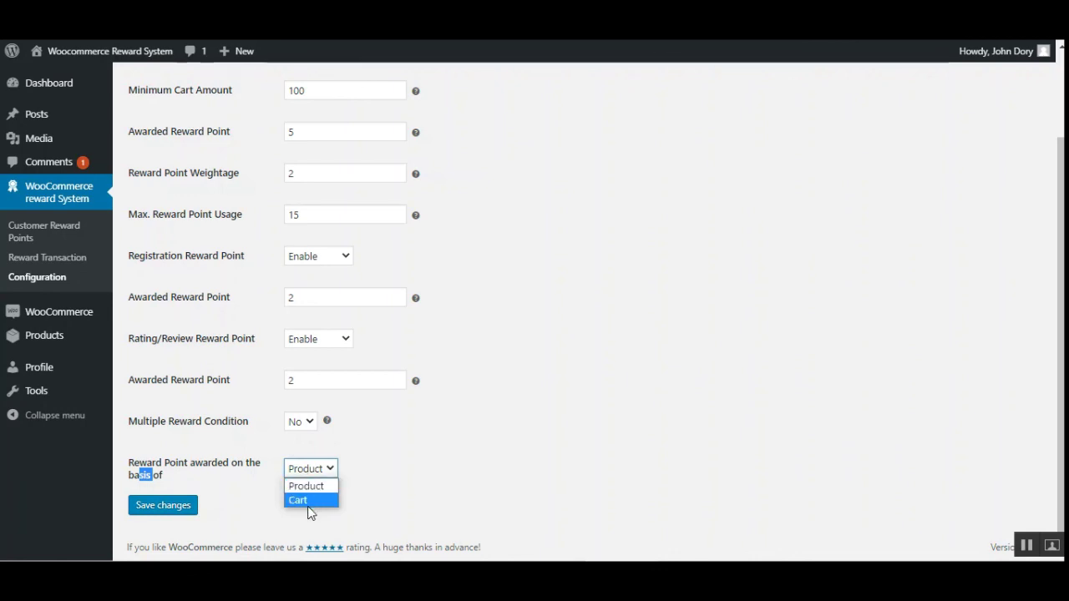
{"action": "left_click", "coordinate": [378, 485]}
{"action": "left_click", "coordinate": [299, 422]}
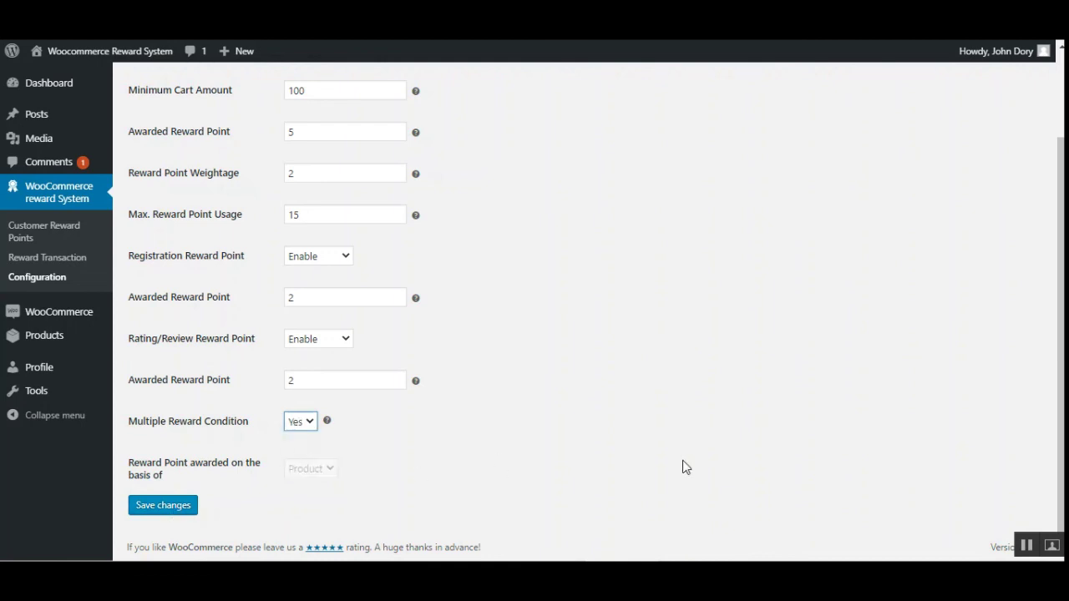
{"action": "mouse_move", "coordinate": [1061, 380]}
{"action": "left_mouse_down"}
{"action": "mouse_move", "coordinate": [1061, 295]}
{"action": "mouse_move", "coordinate": [1061, 380]}
{"action": "left_mouse_up"}
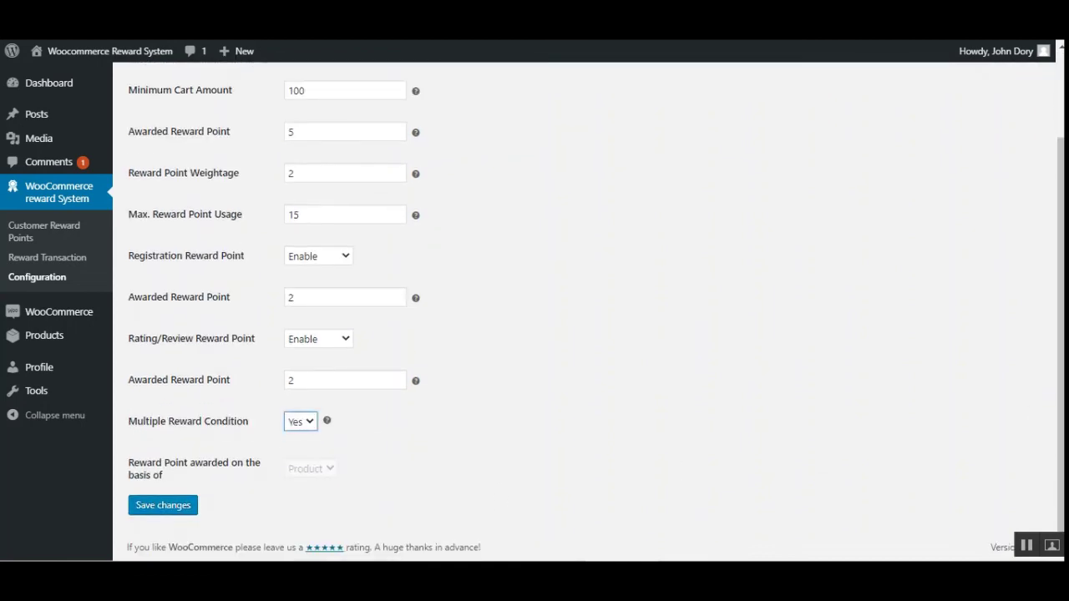